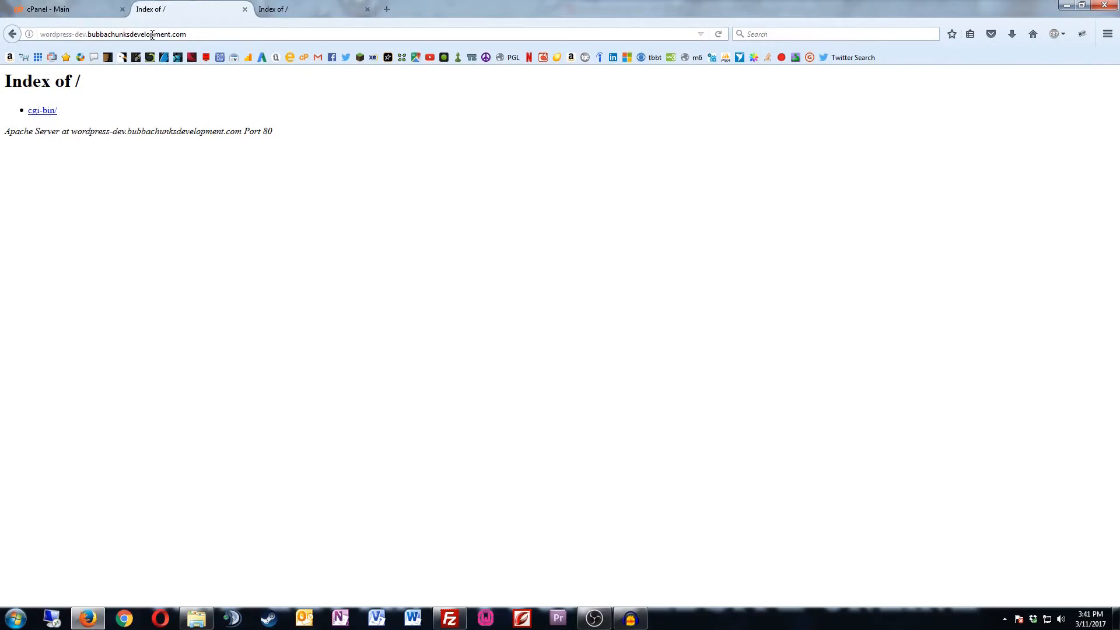
# Step: From the cPanel WordPress Quick Installs tile, open the free Install WordPress form
pyautogui.click(78, 16)
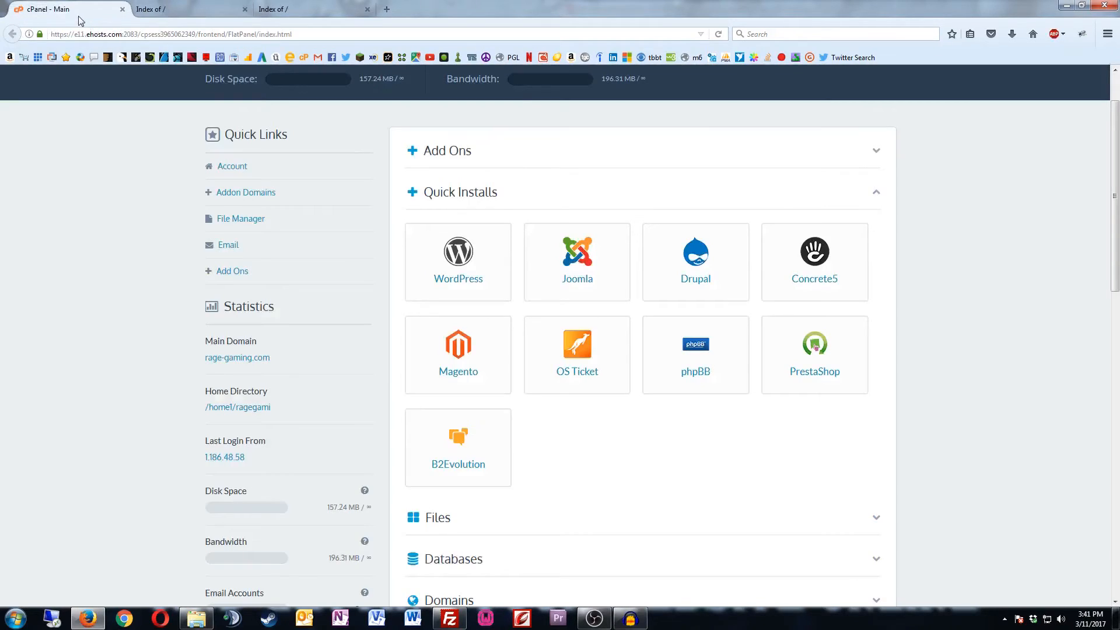
pyautogui.click(460, 255)
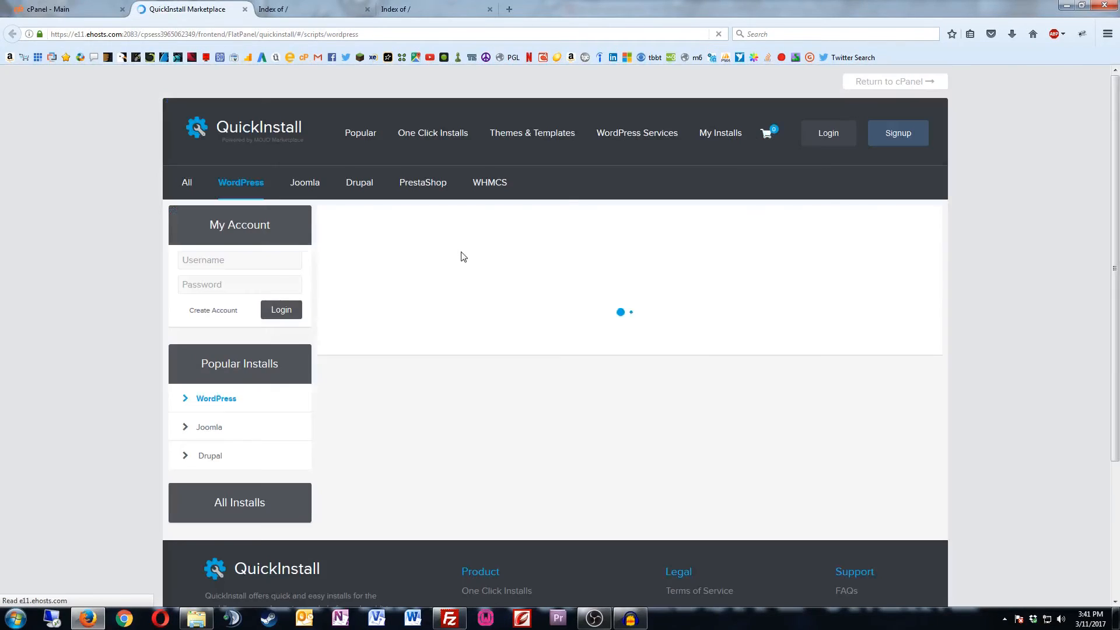
pyautogui.scroll(-5, 461, 252)
pyautogui.scroll(-1, 460, 255)
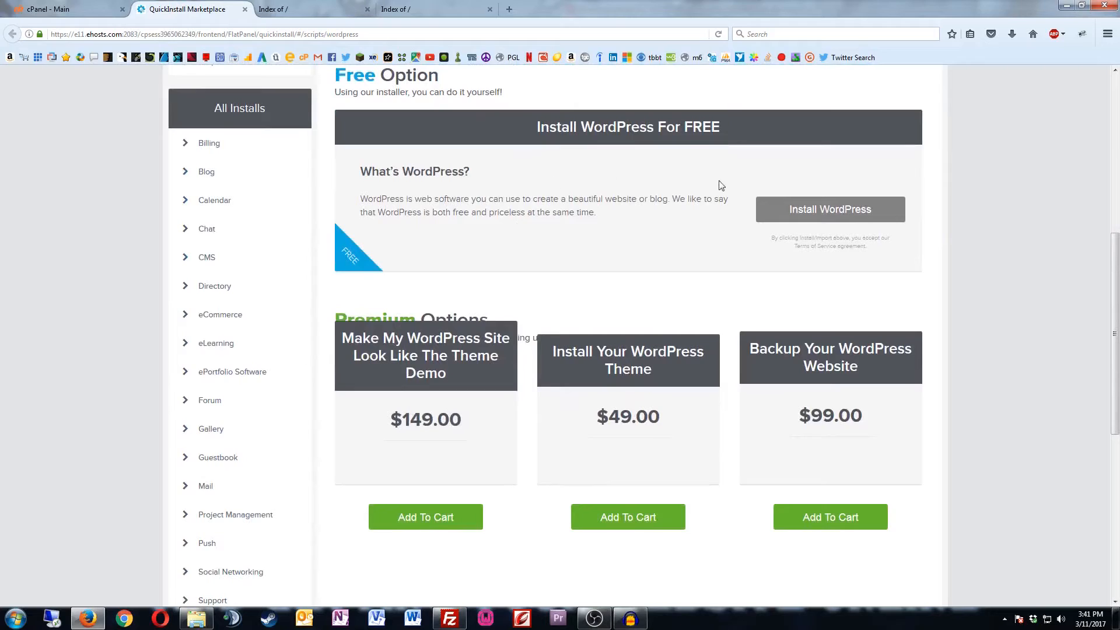
pyautogui.click(791, 211)
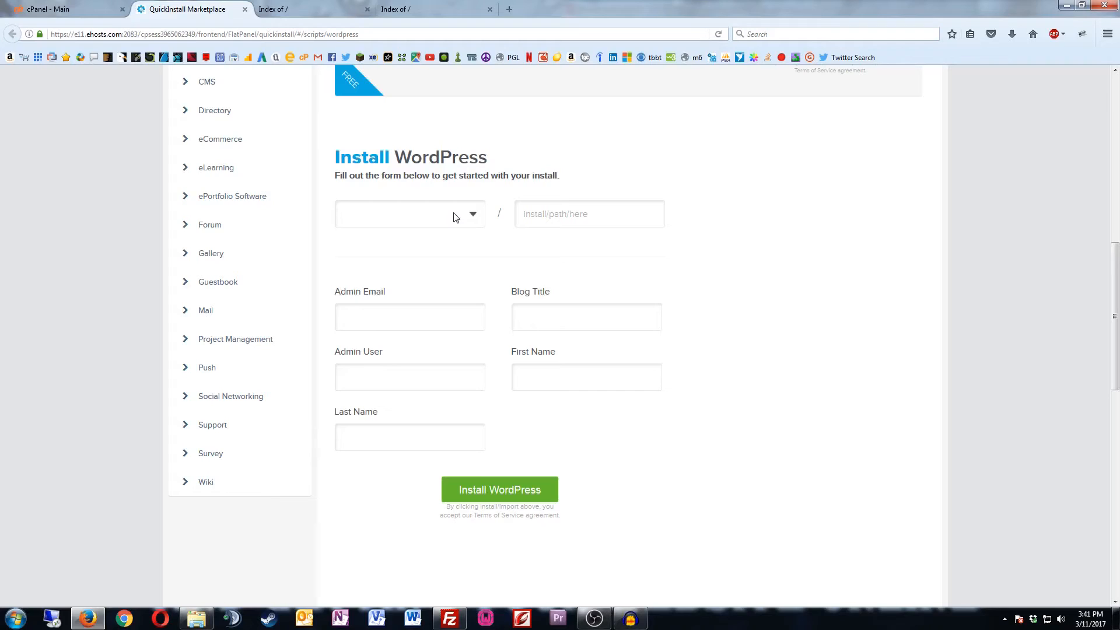
# Step: Pick wordpress-dev.bubbachunksdevelopment.com as the domain, enter the admin e-mail, and title the blog '1-click install'
pyautogui.click(471, 219)
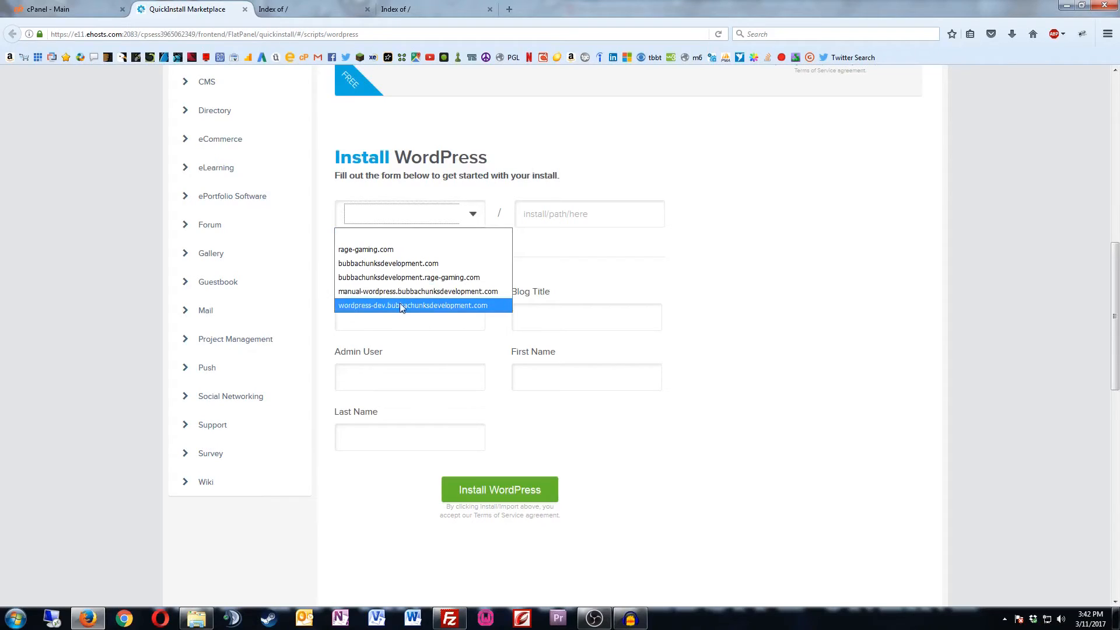
pyautogui.click(415, 309)
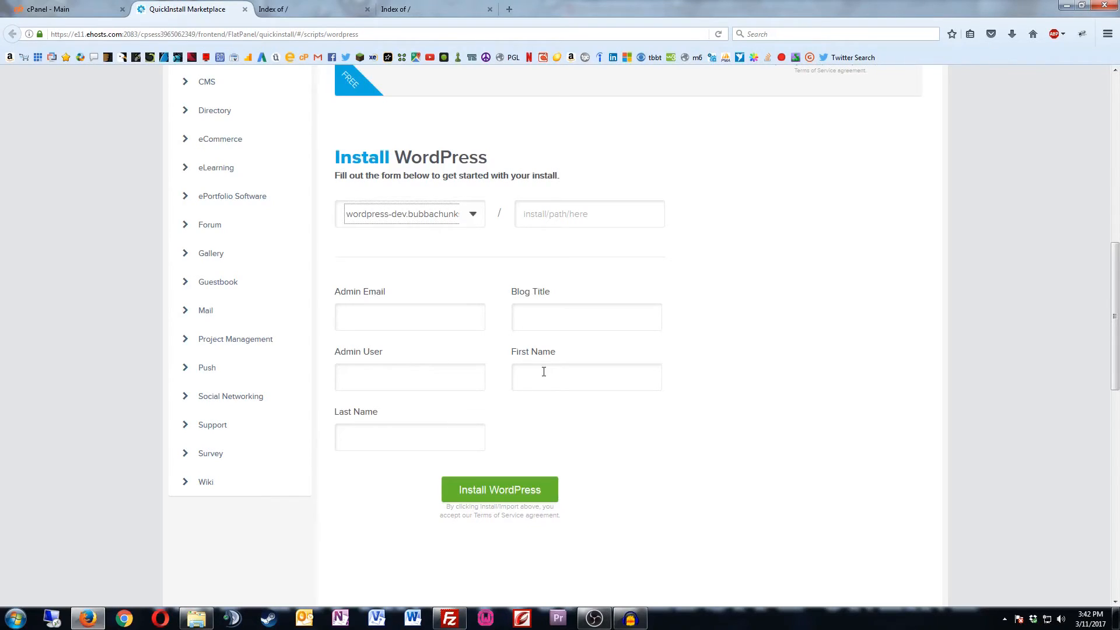
pyautogui.click(380, 315)
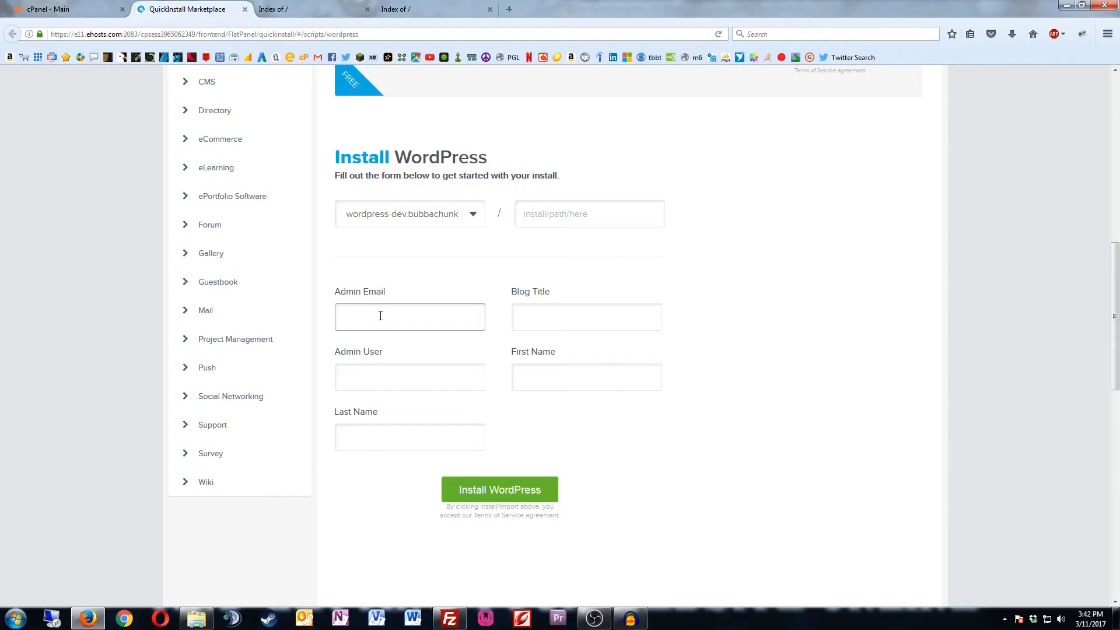
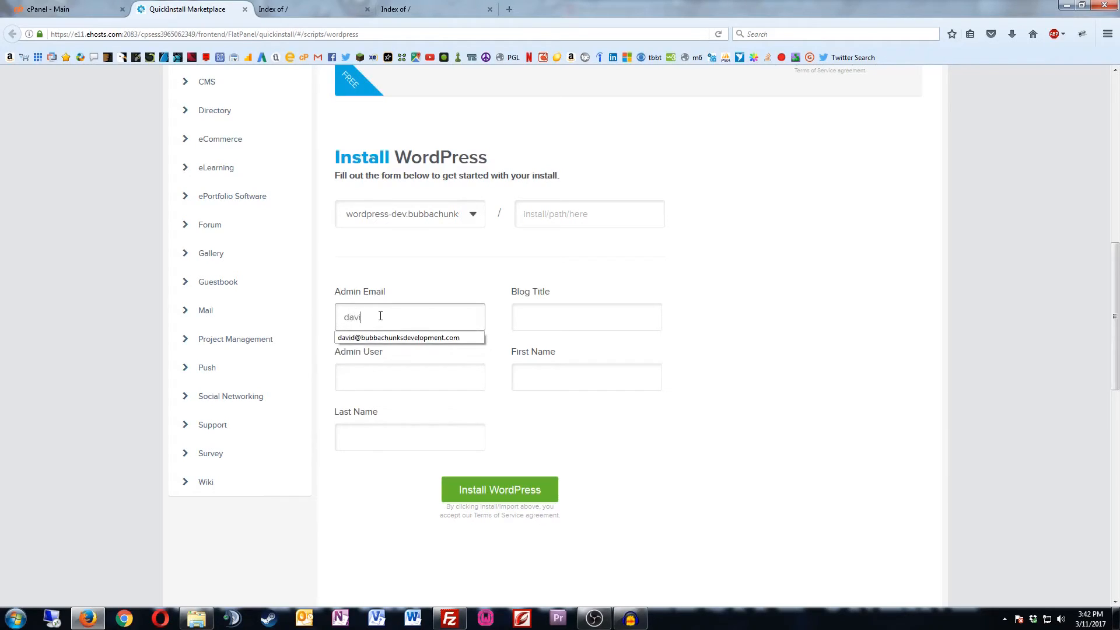
pyautogui.press('Tab')
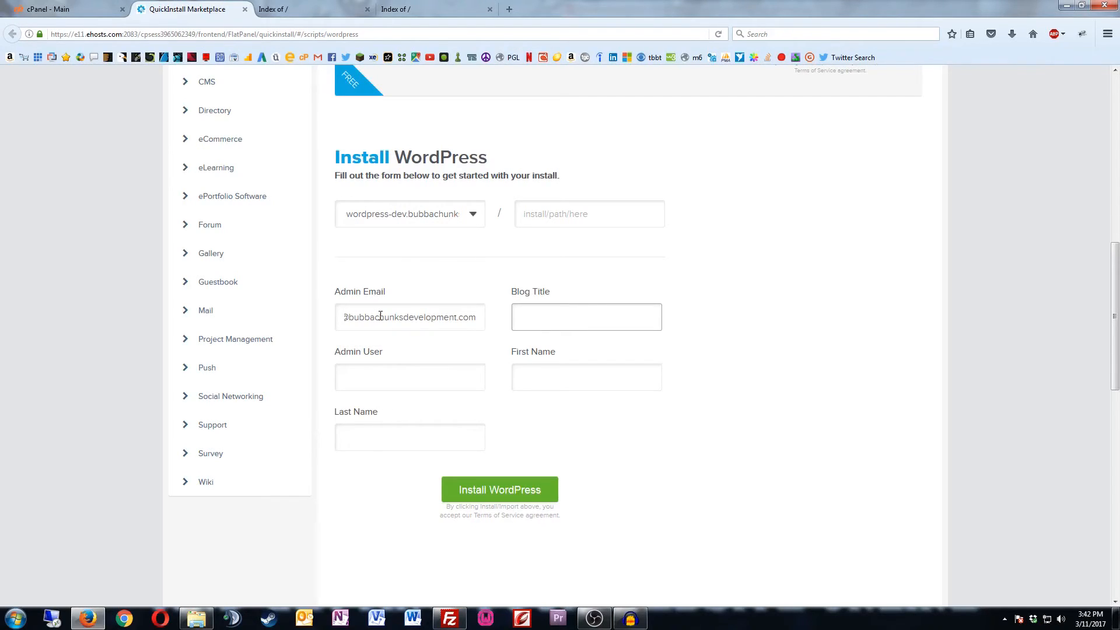
pyautogui.write('1-click install')
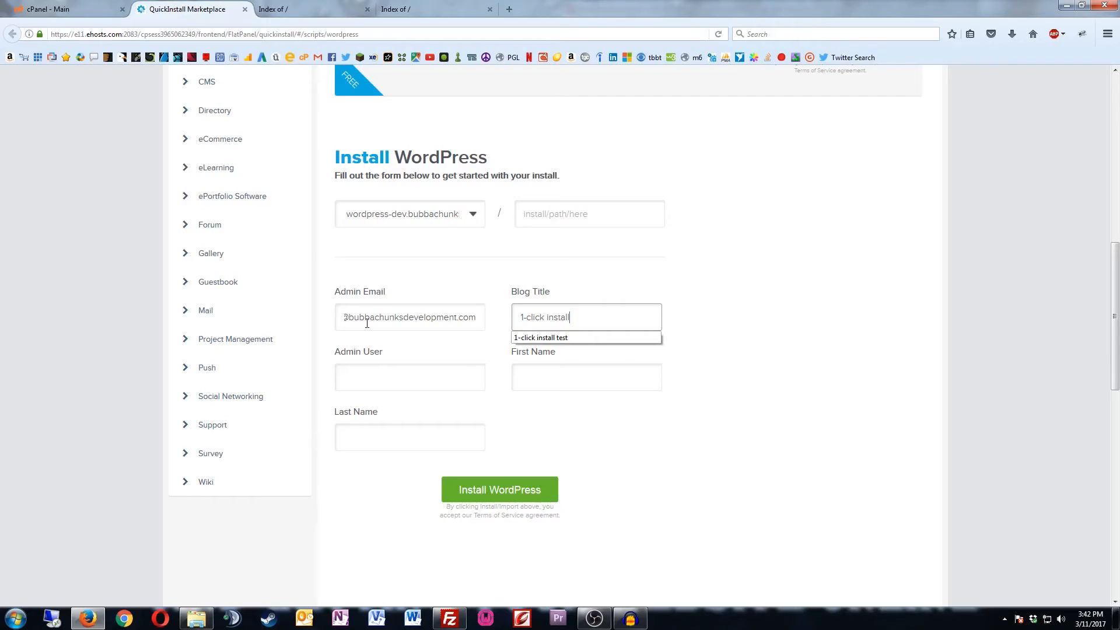
# Step: Fill in the admin username and the admin's first and last name
pyautogui.click(383, 371)
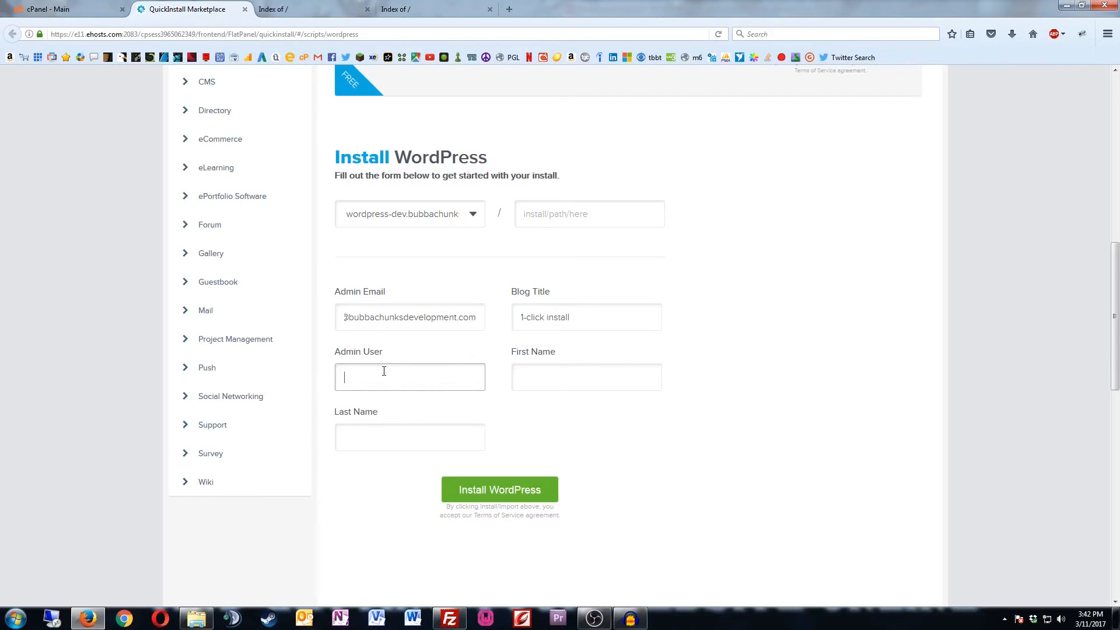
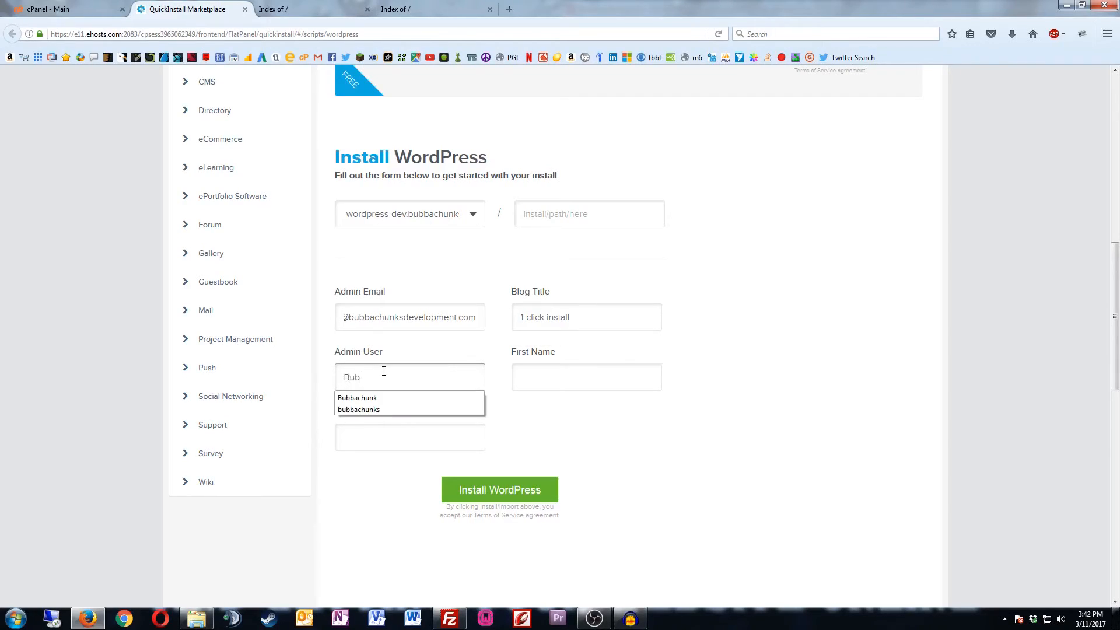
pyautogui.press('Tab')
pyautogui.press('Tab')
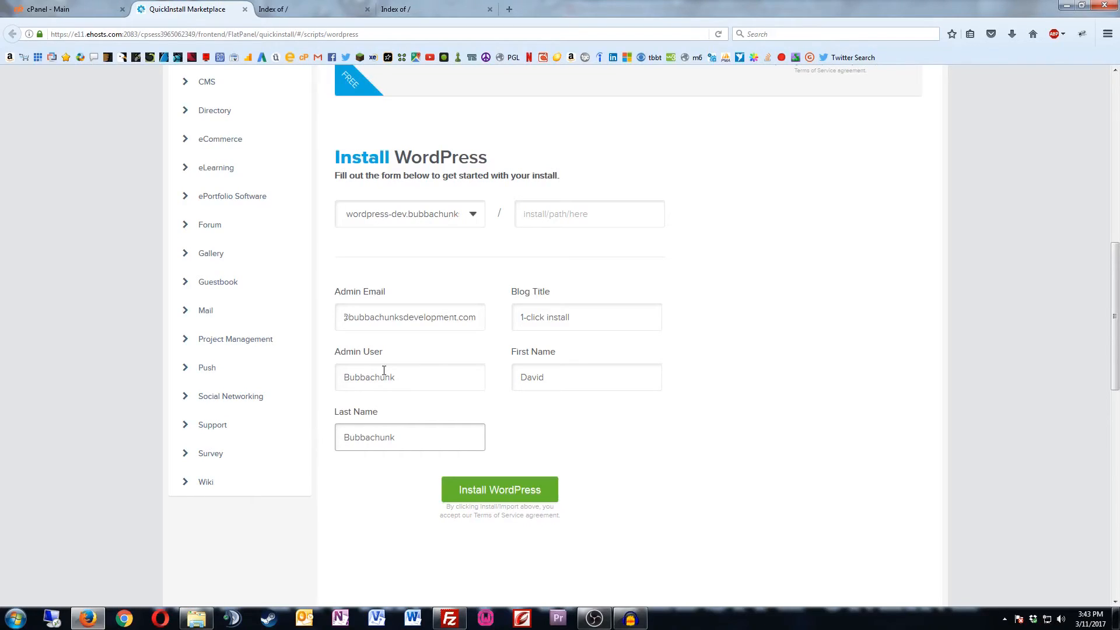
# Step: Start the WordPress installation and decline the theme promotion with 'No thanks'
pyautogui.click(489, 496)
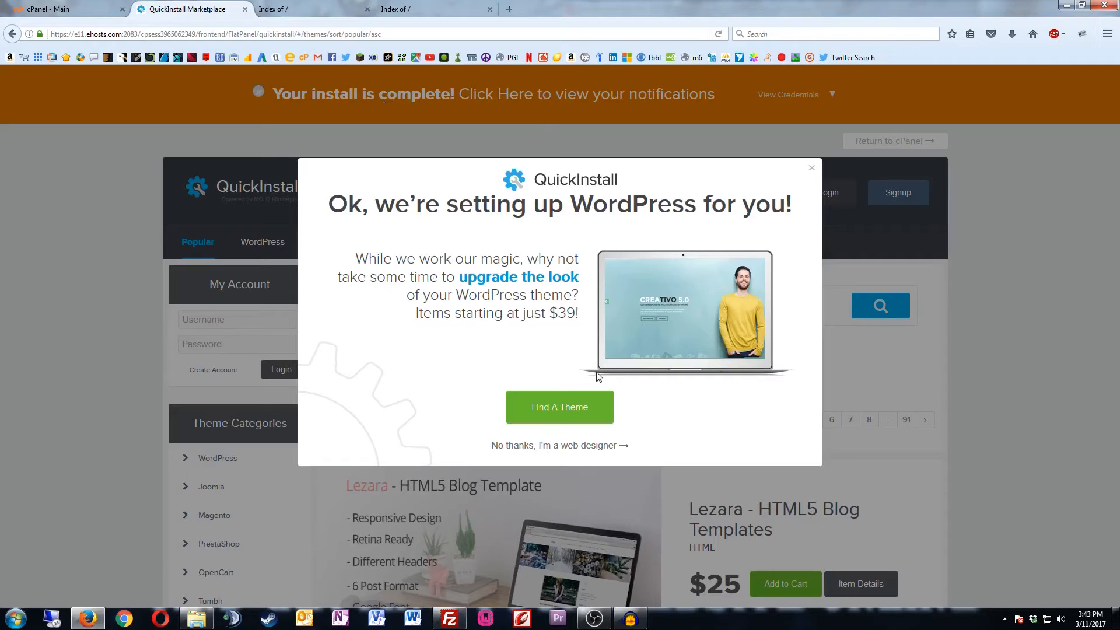
pyautogui.click(545, 445)
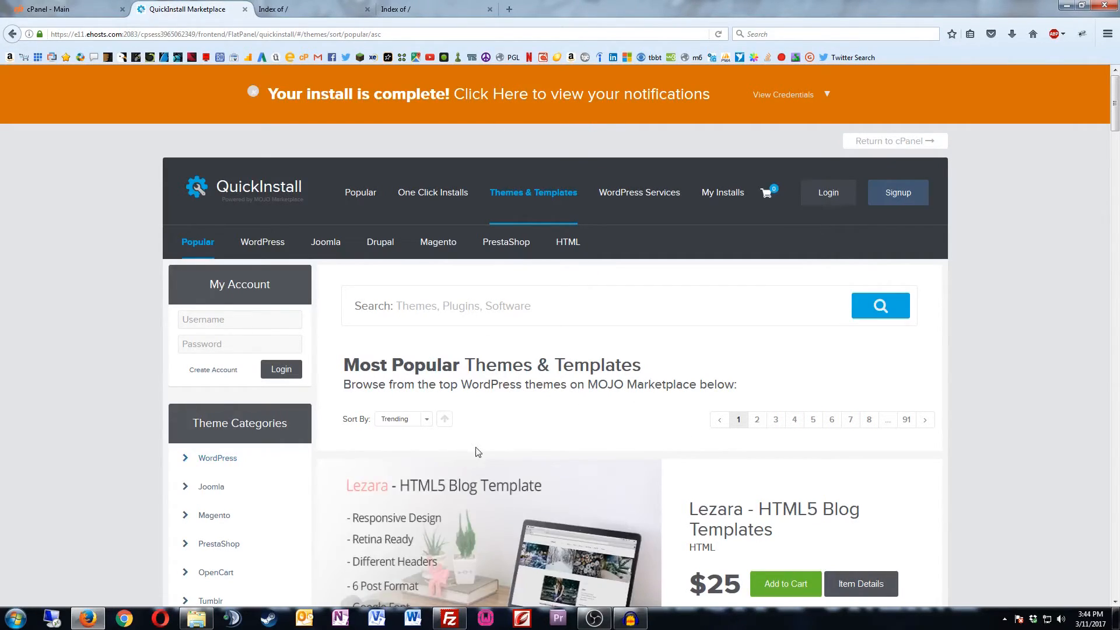
pyautogui.scroll(-8, 548, 320)
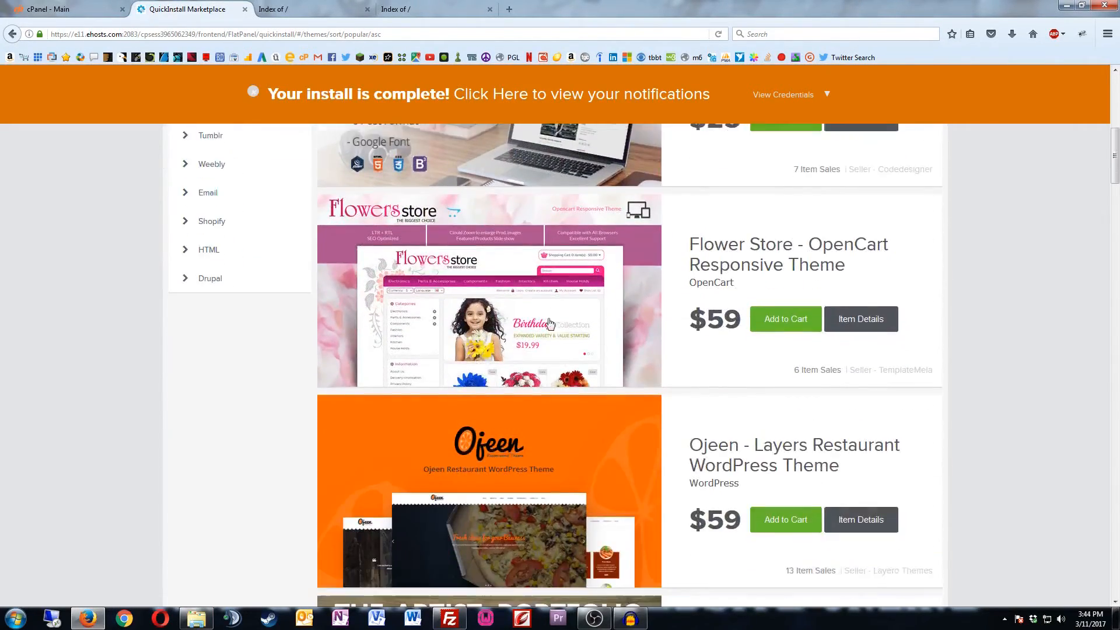
pyautogui.scroll(10, 549, 322)
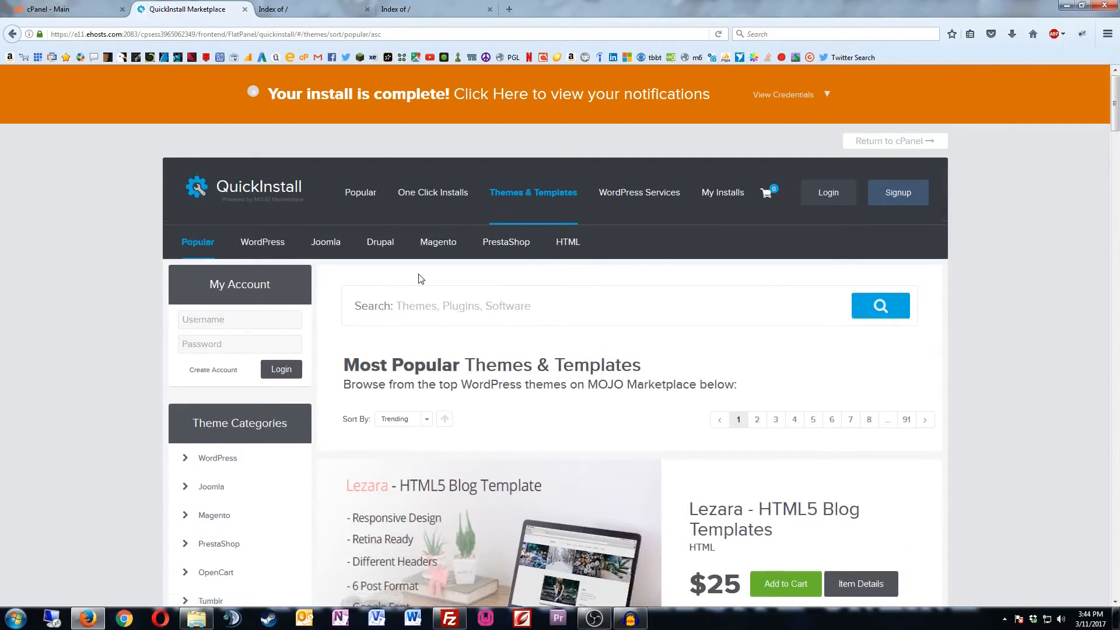
# Step: Reload the dev subdomain tab to show the 'Website Coming Soon' page
pyautogui.click(325, 15)
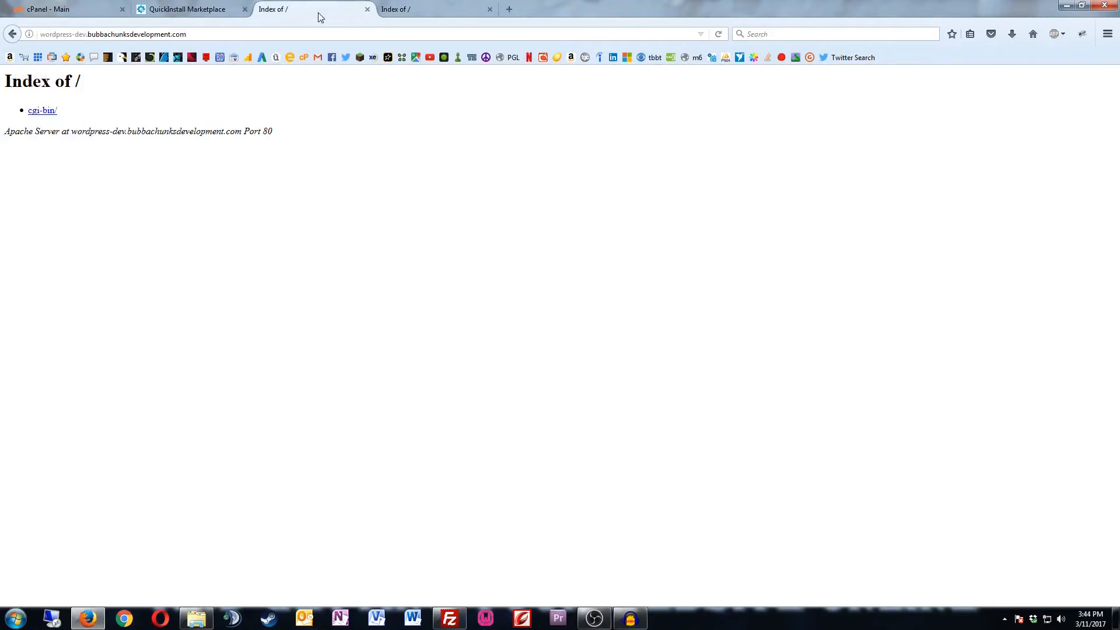
pyautogui.click(719, 35)
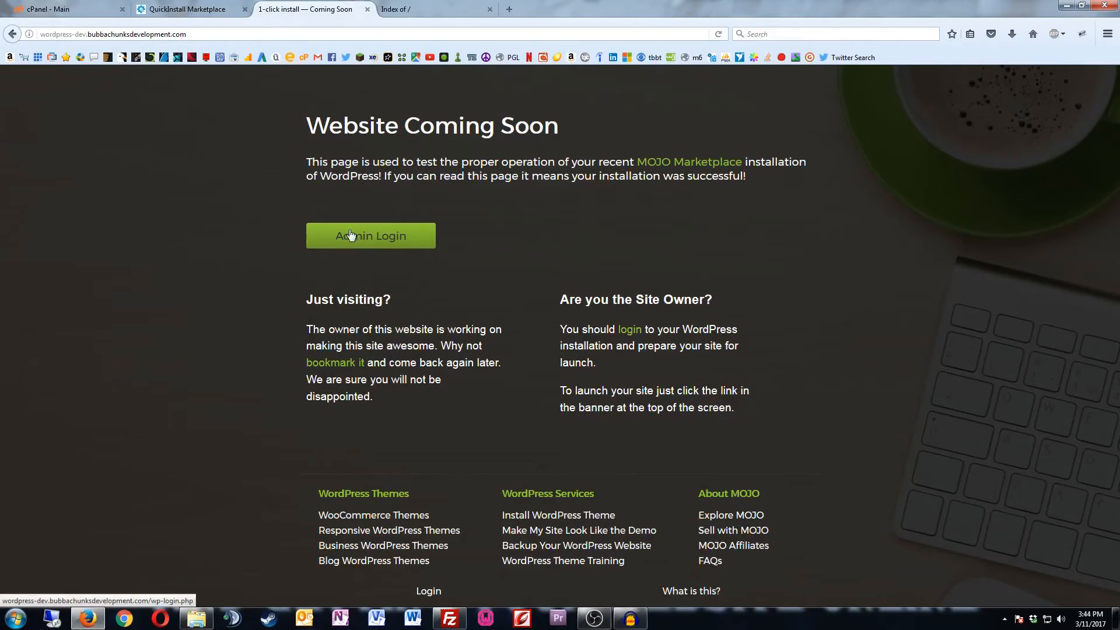
# Step: Try logging in to the WordPress admin with the admin e-mail and the account password
pyautogui.click(394, 237)
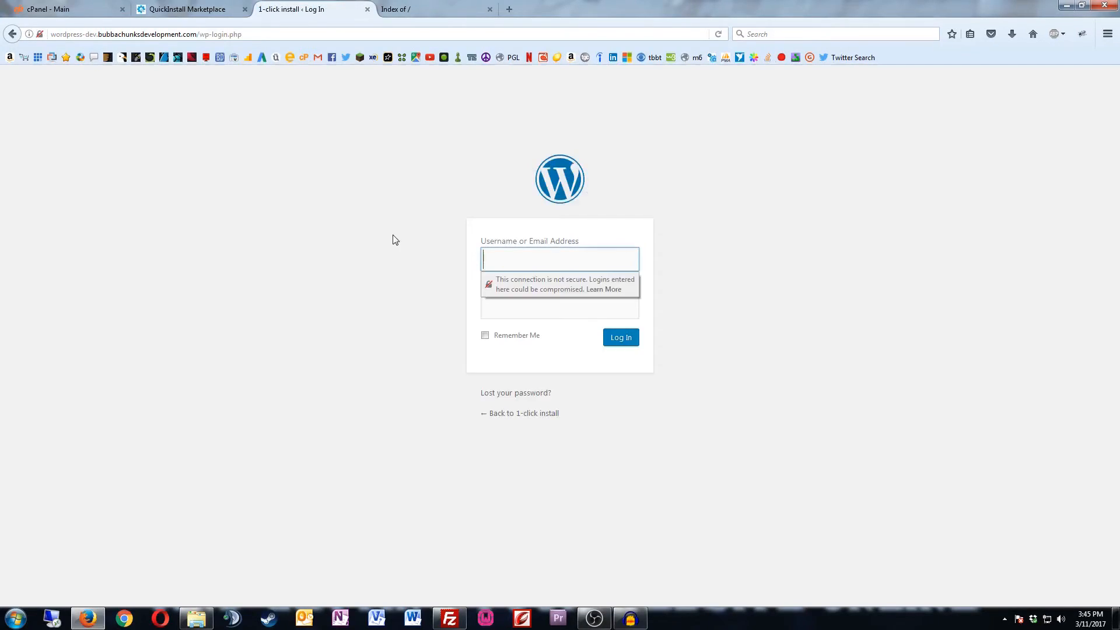
pyautogui.click(526, 257)
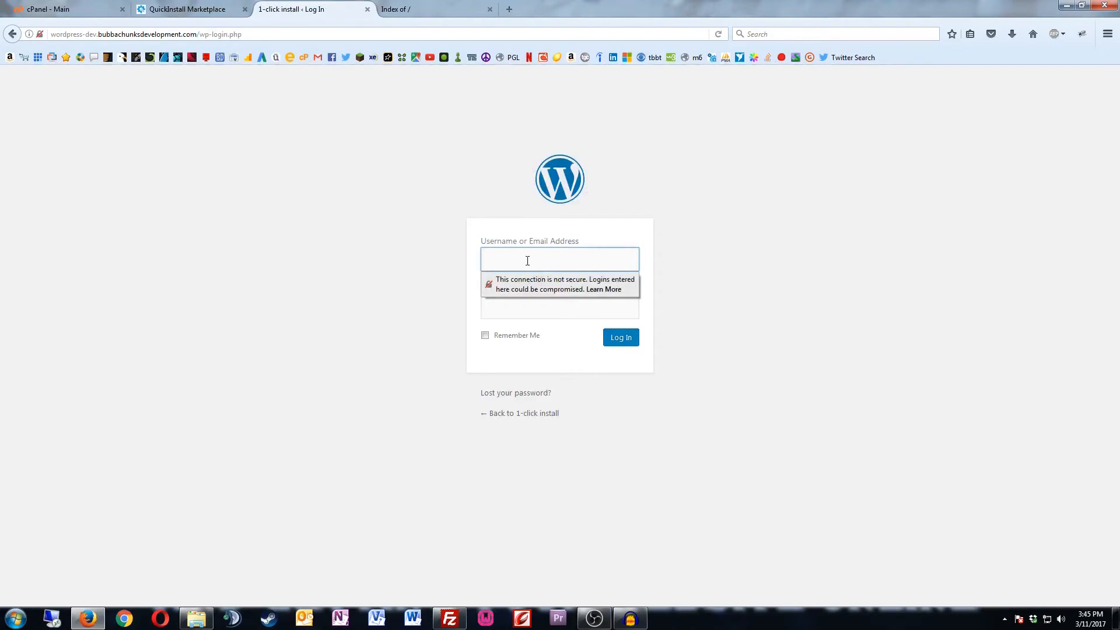
pyautogui.click(526, 258)
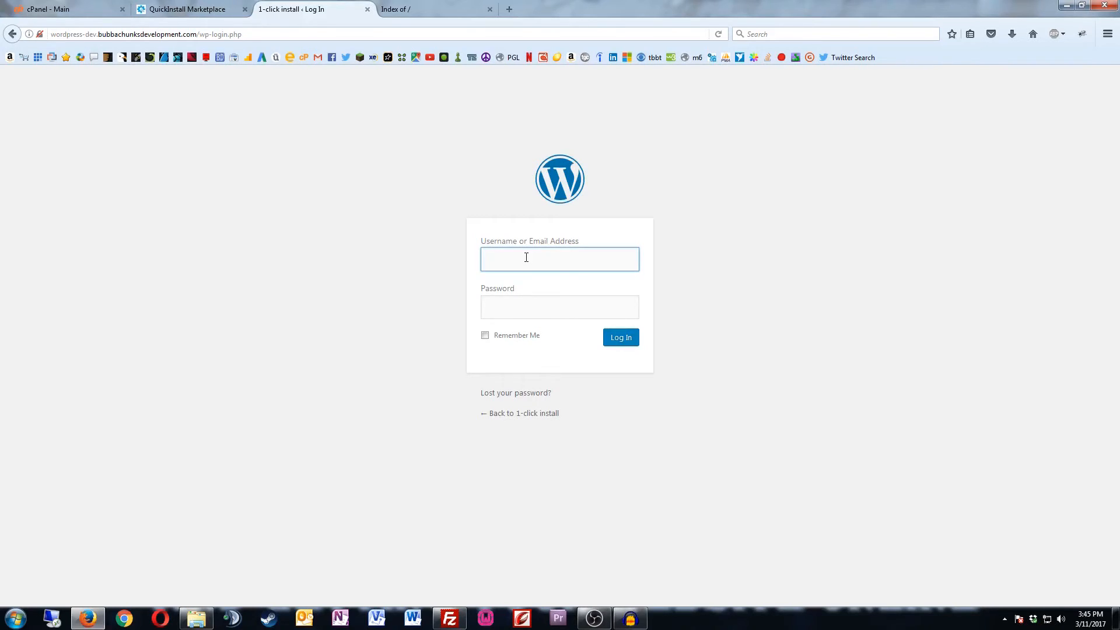
pyautogui.click(526, 257)
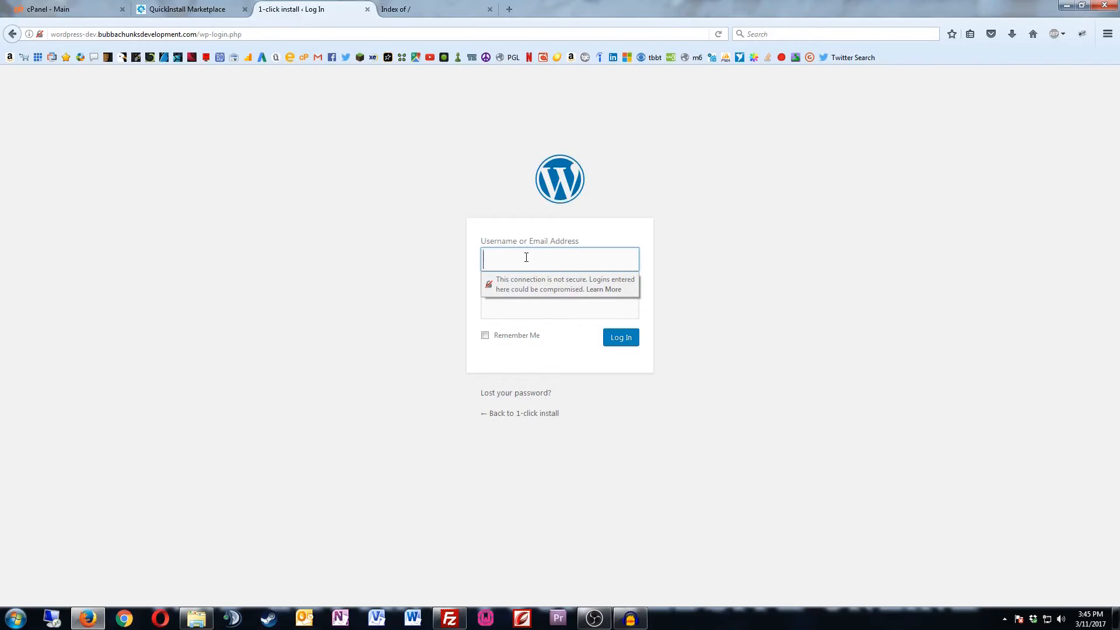
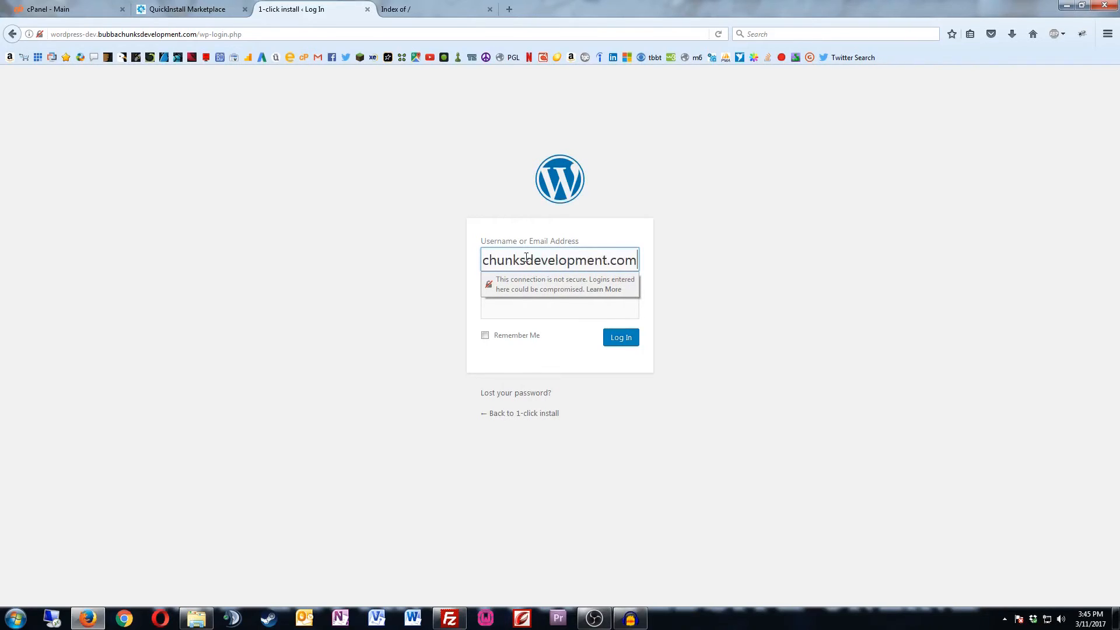
pyautogui.click(588, 309)
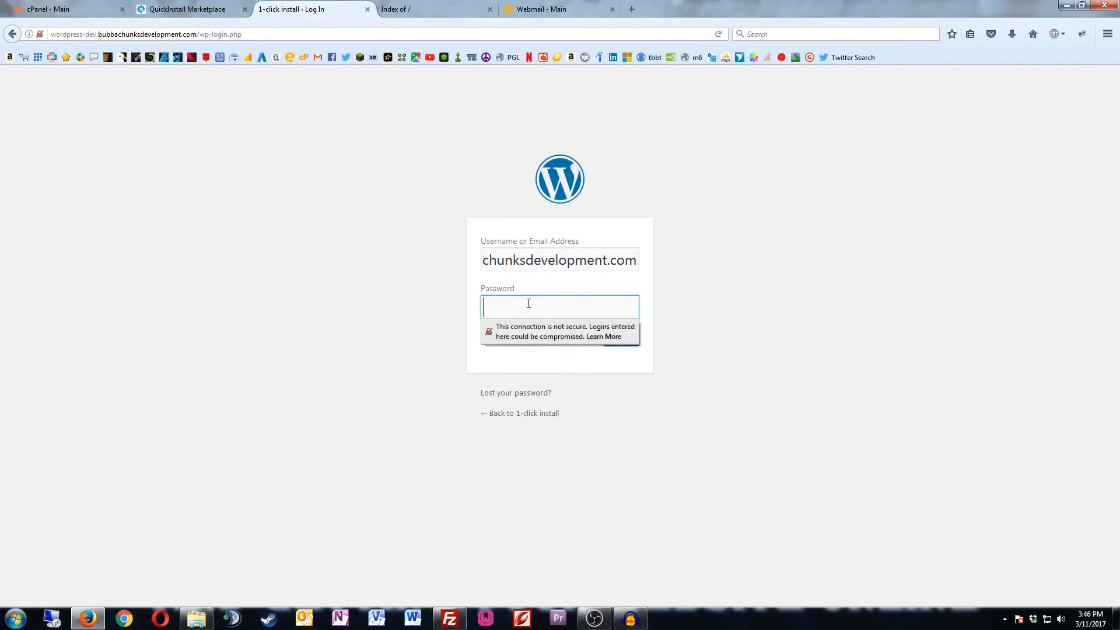
pyautogui.click(528, 305)
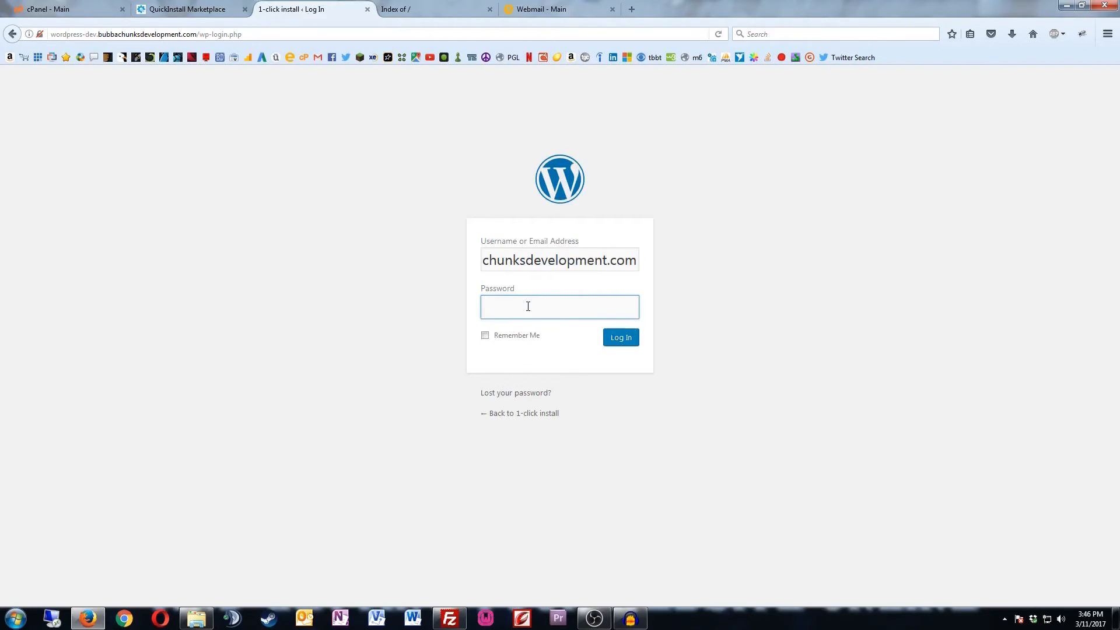
pyautogui.write('********')
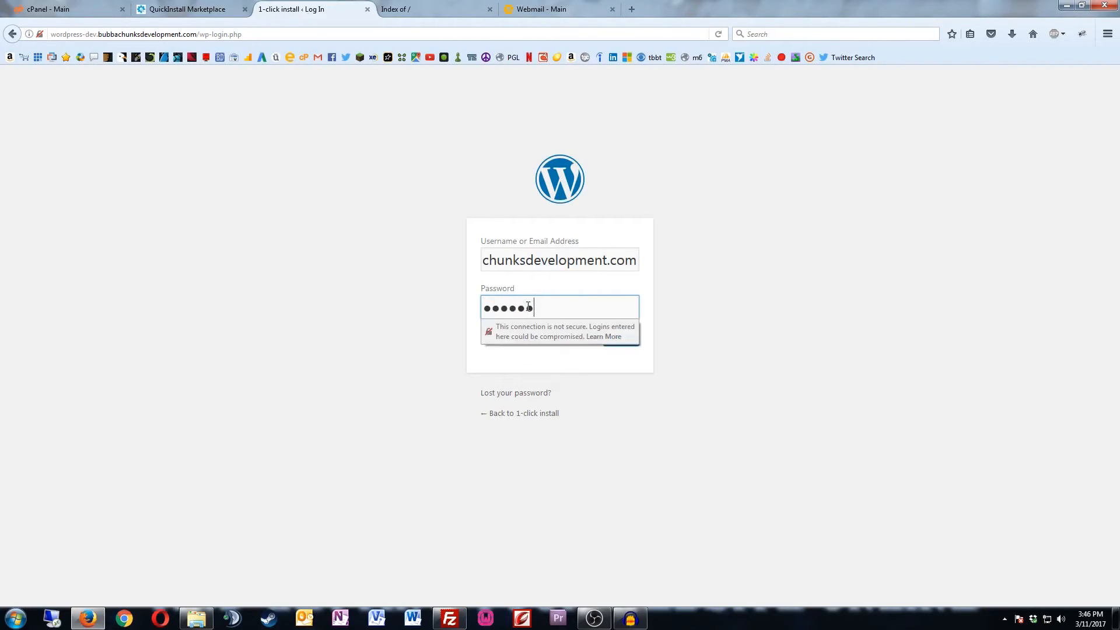
pyautogui.write('**')
pyautogui.click(631, 339)
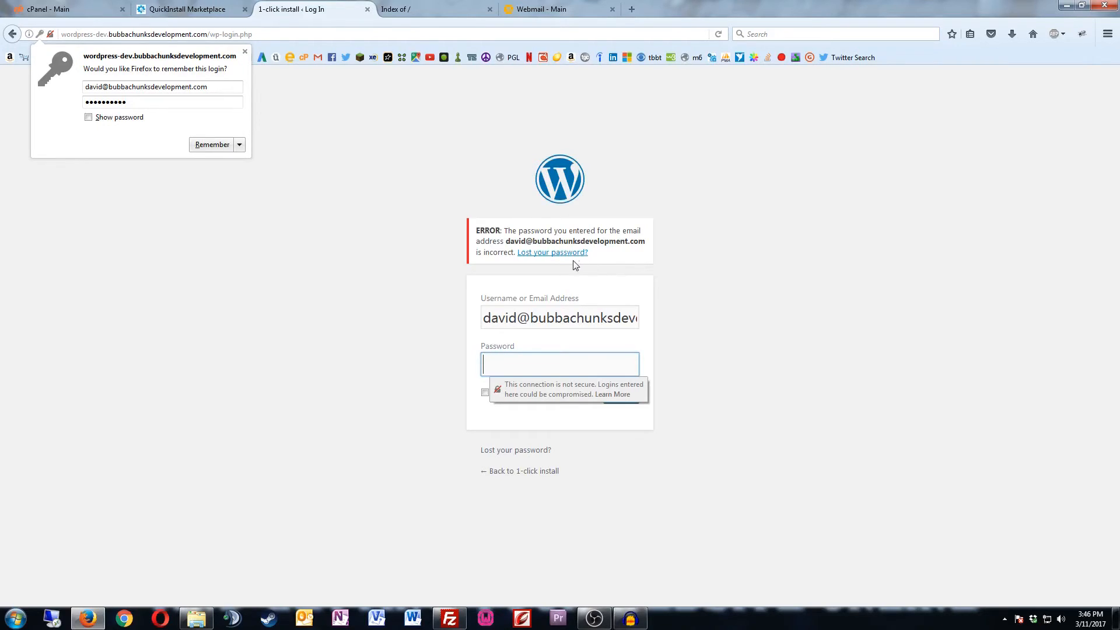
# Step: Request a new password via 'Lost your password?' using the saved admin e-mail
pyautogui.click(555, 254)
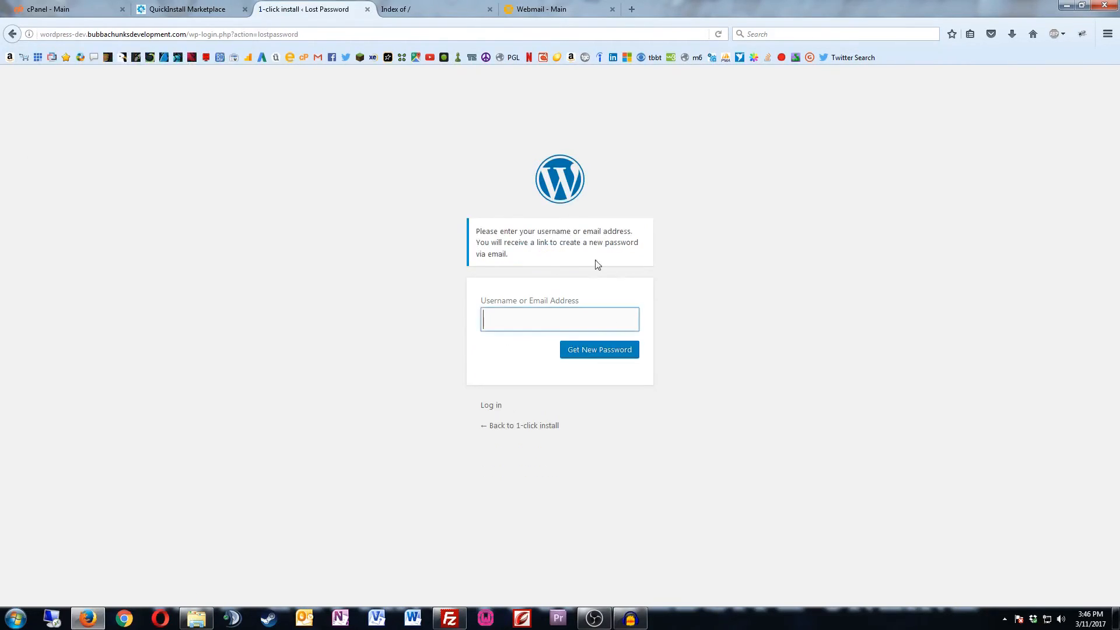
pyautogui.click(523, 319)
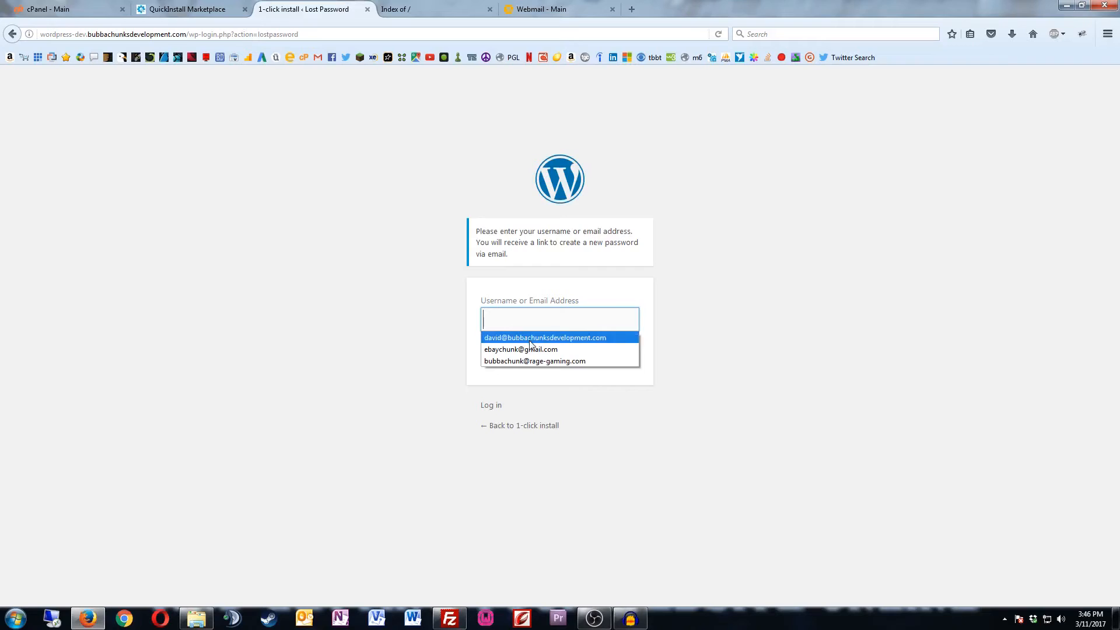
pyautogui.click(529, 338)
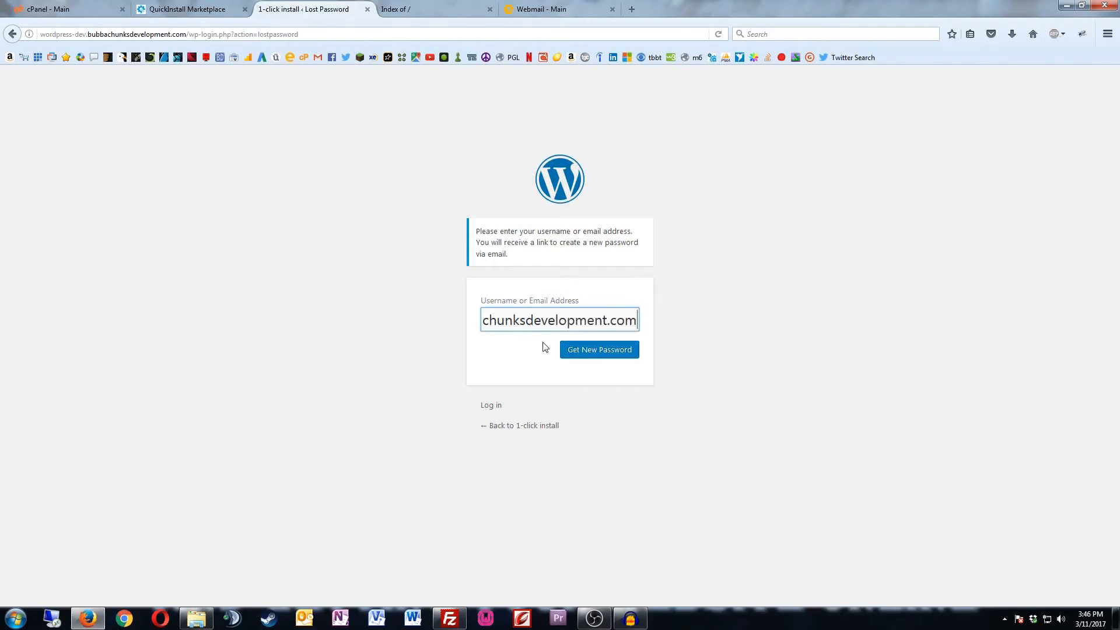
pyautogui.click(576, 353)
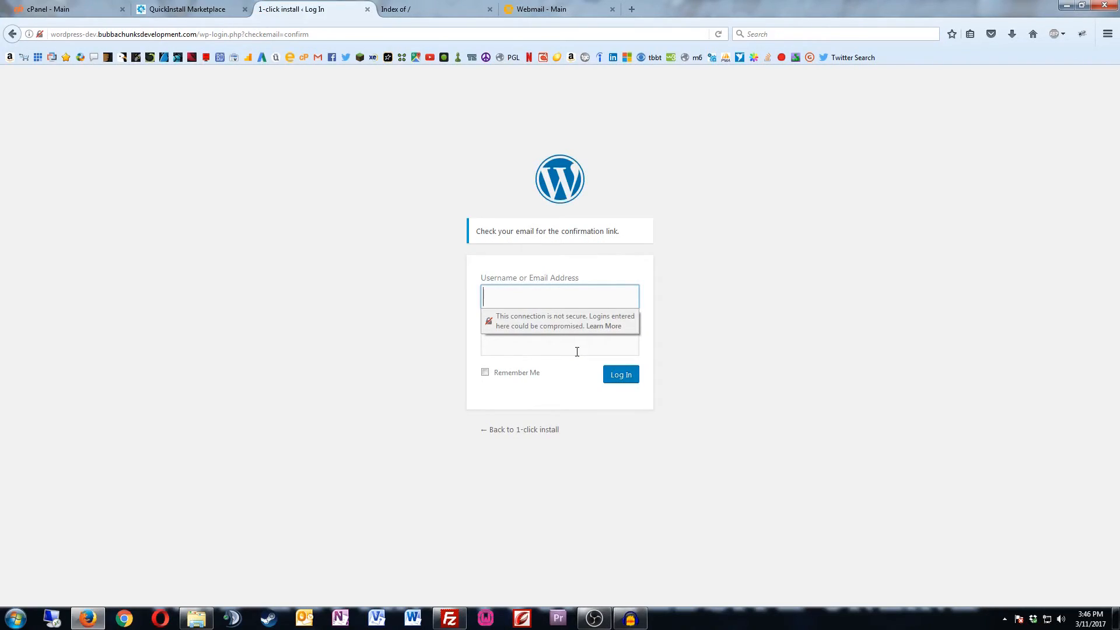
# Step: Follow the reset link in the '[1-click install] Password Reset' e-mail in Webmail
pyautogui.click(547, 13)
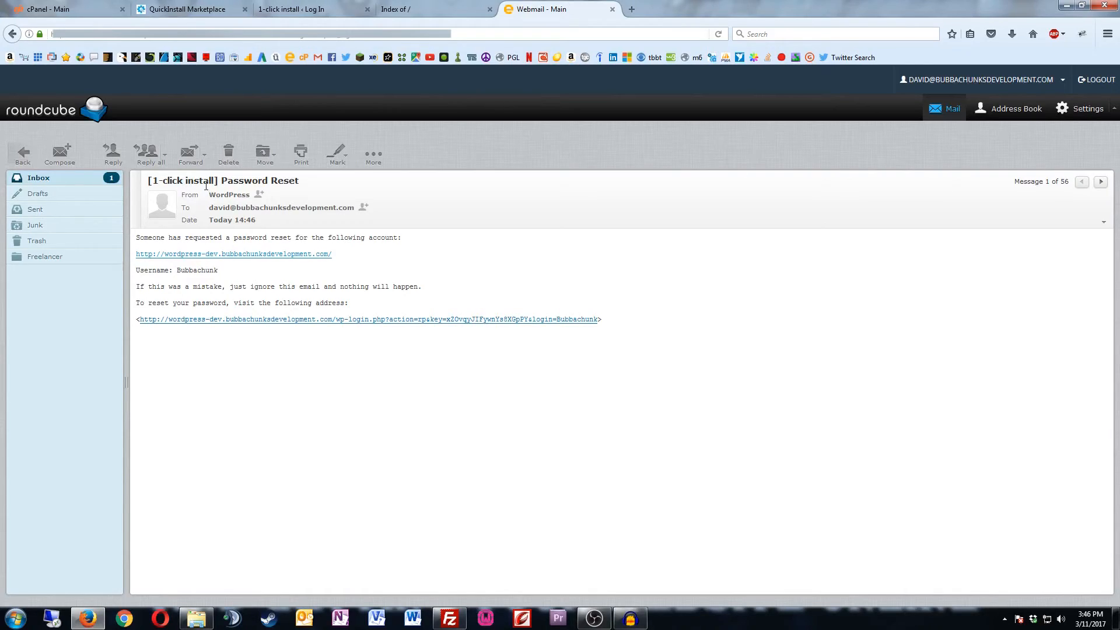
pyautogui.click(220, 322)
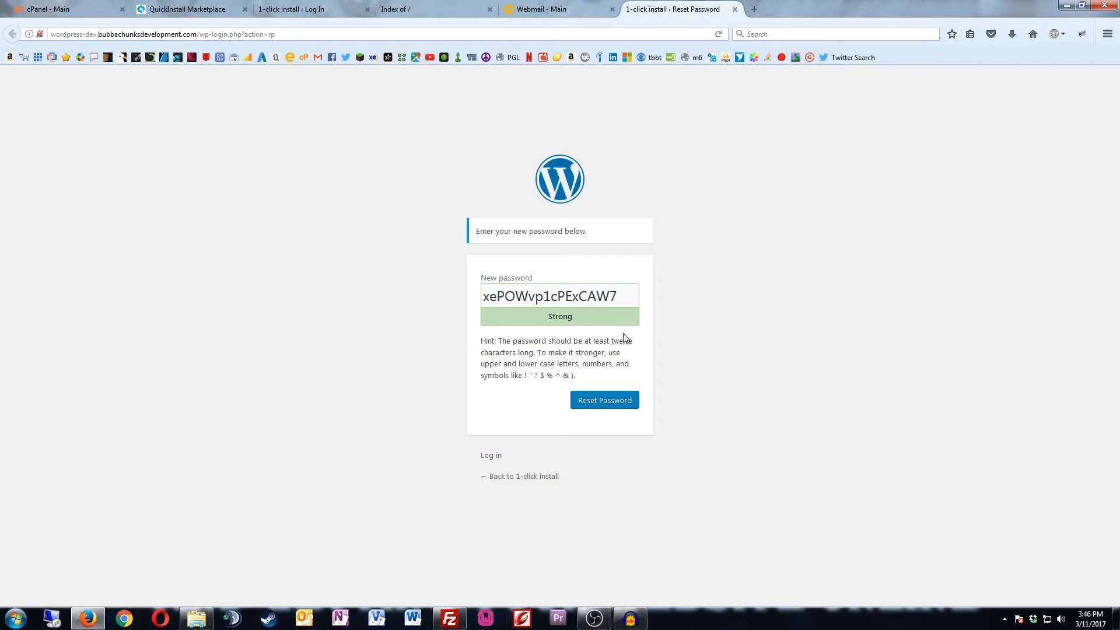
# Step: Copy the generated Strong password and save it as the new password
pyautogui.doubleClick(568, 296)
pyautogui.rightClick(569, 296)
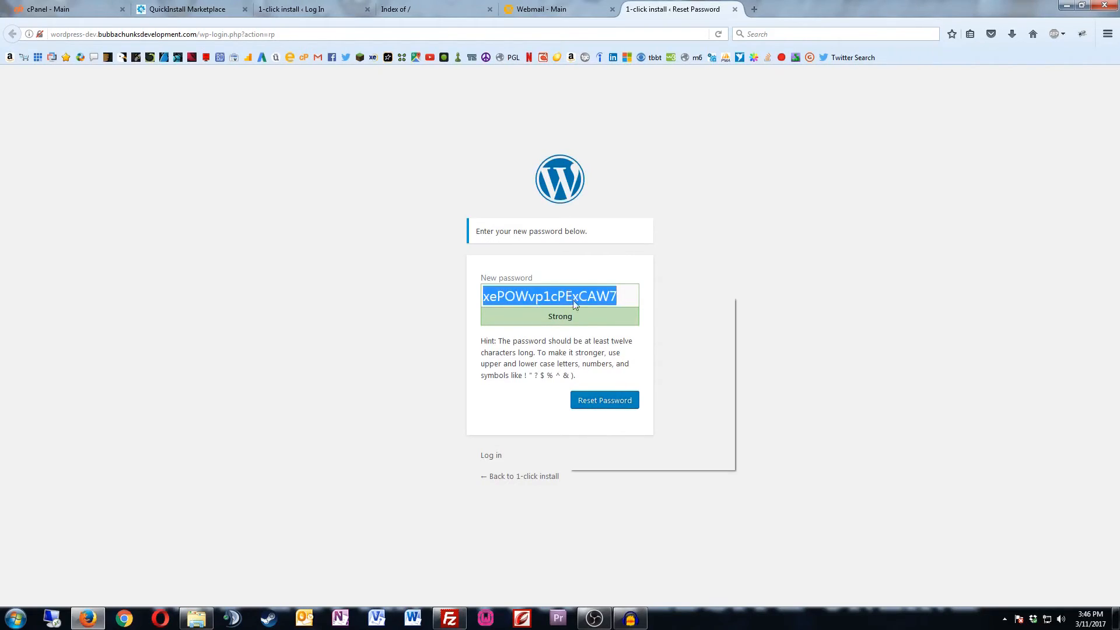
pyautogui.click(598, 331)
pyautogui.click(599, 407)
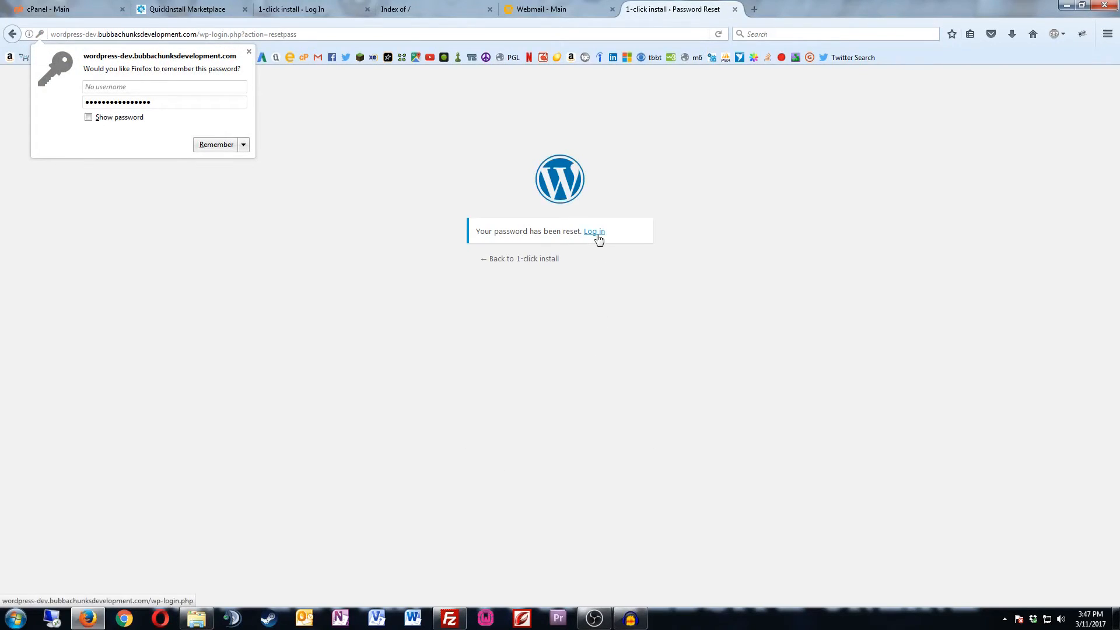
# Step: Log in with the admin e-mail and the pasted new password, with Remember Me checked
pyautogui.click(597, 235)
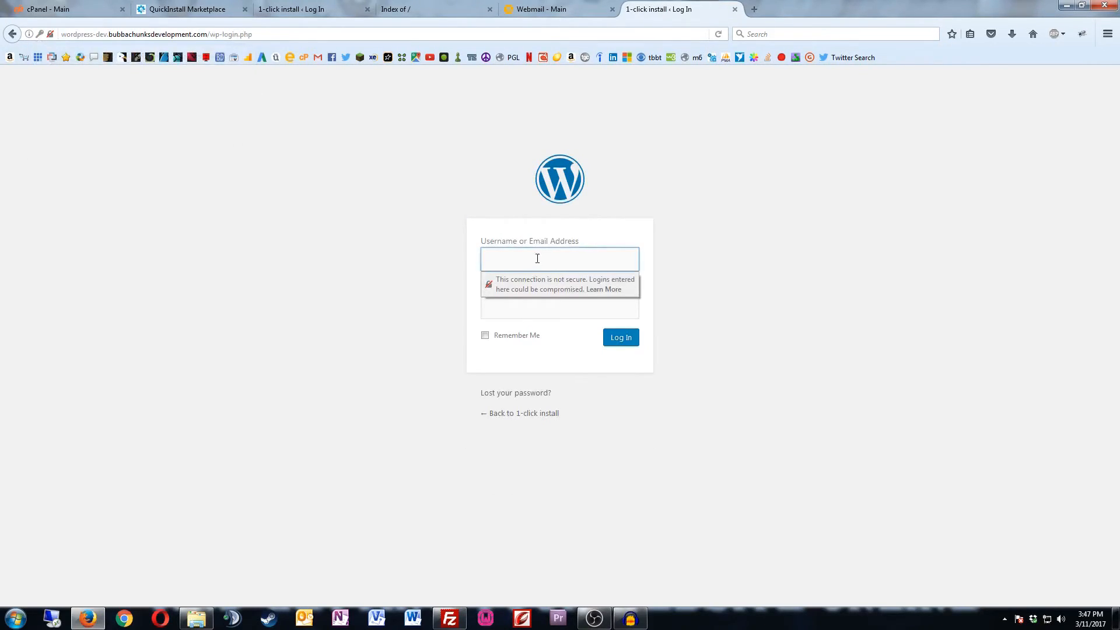
pyautogui.click(538, 262)
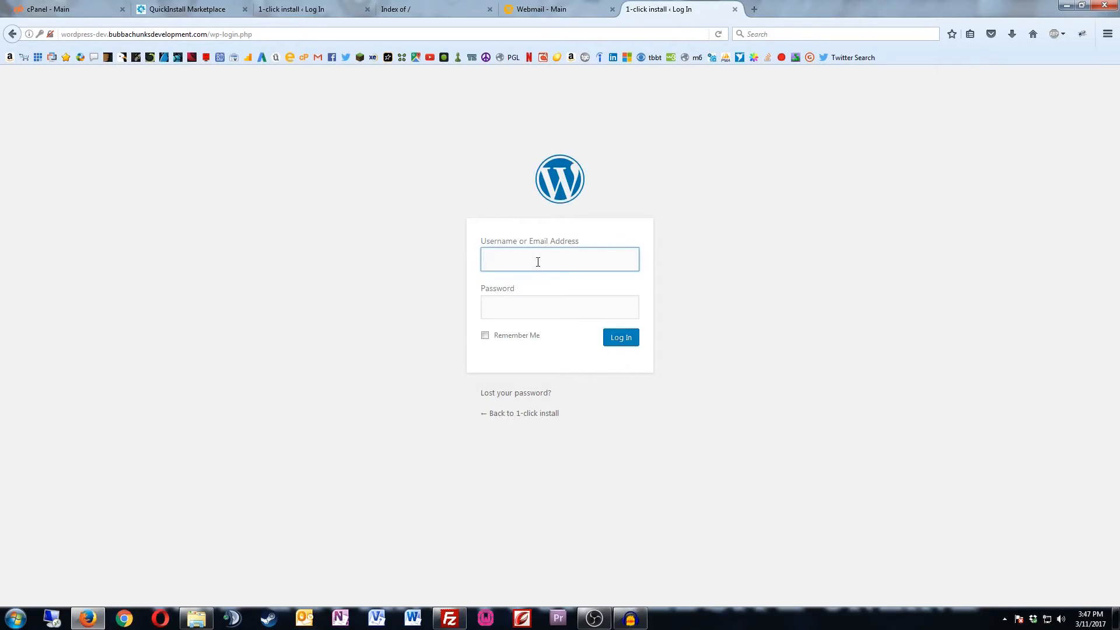
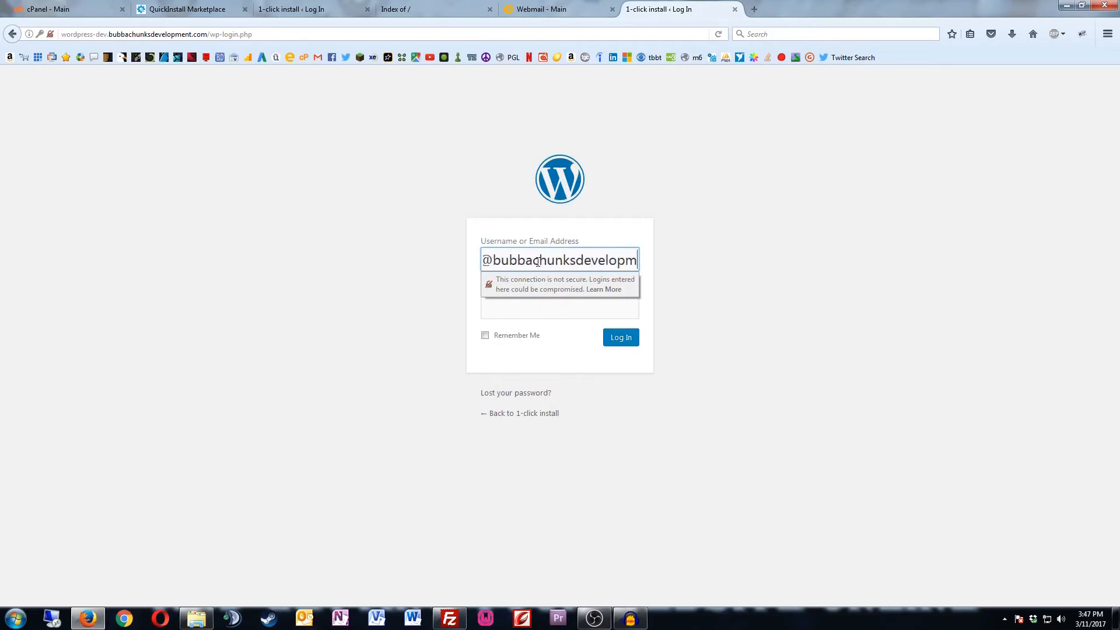
pyautogui.press('Tab')
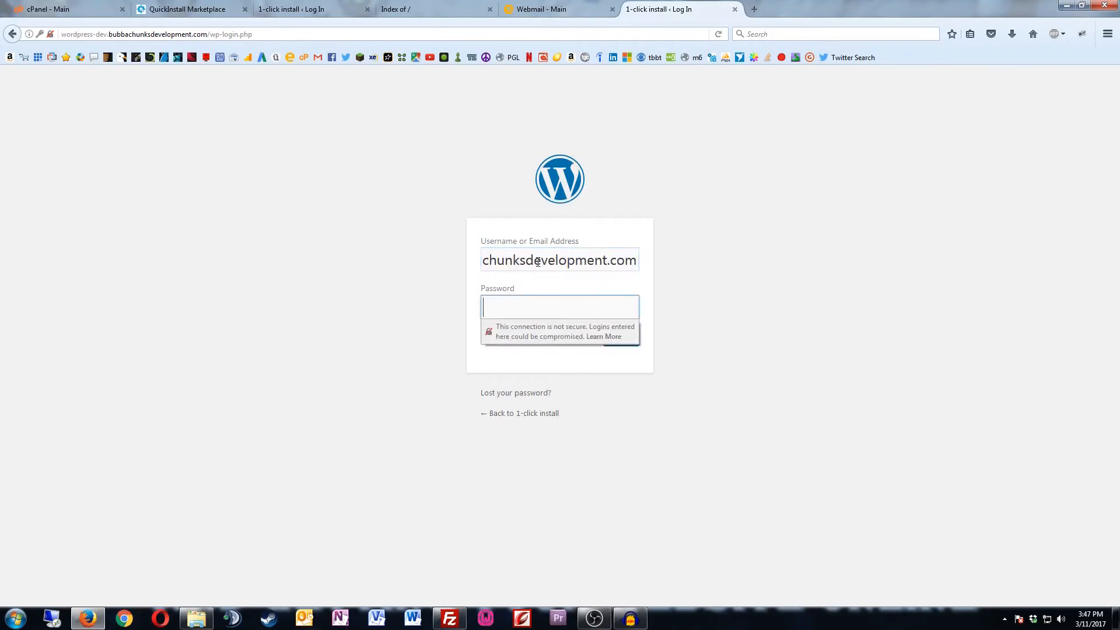
pyautogui.hotkey('ctrl', 'v')
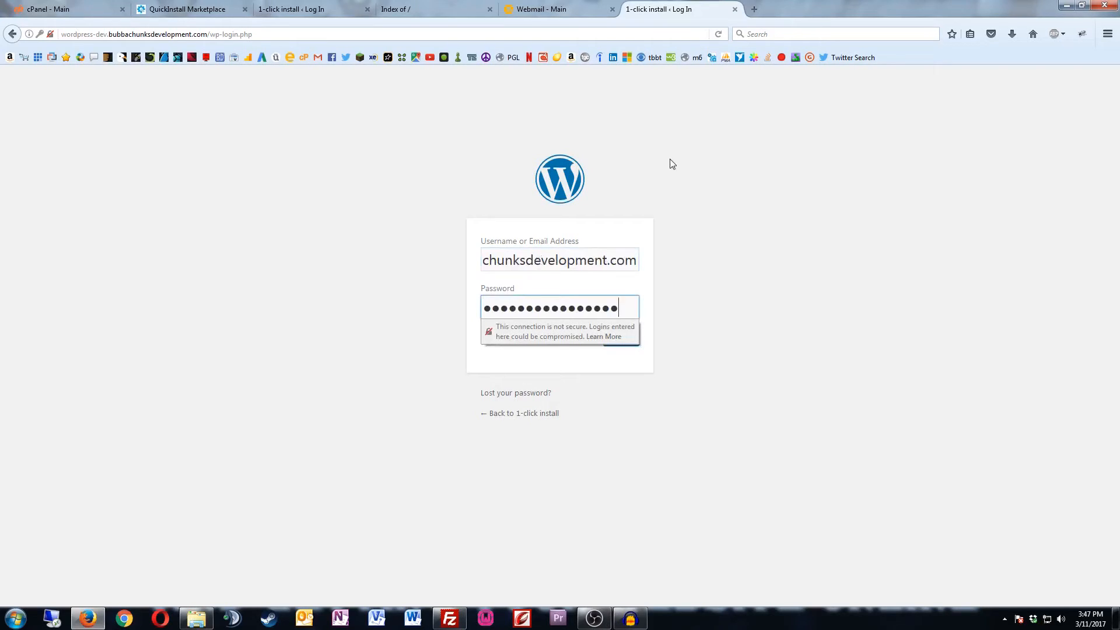
pyautogui.click(663, 315)
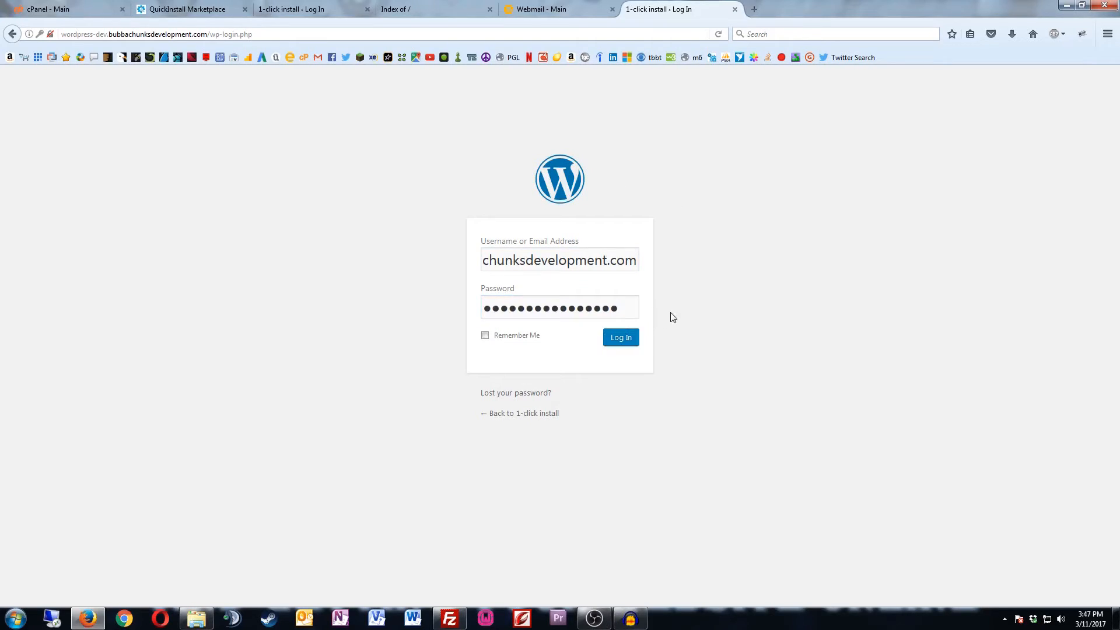
pyautogui.click(513, 335)
pyautogui.click(621, 343)
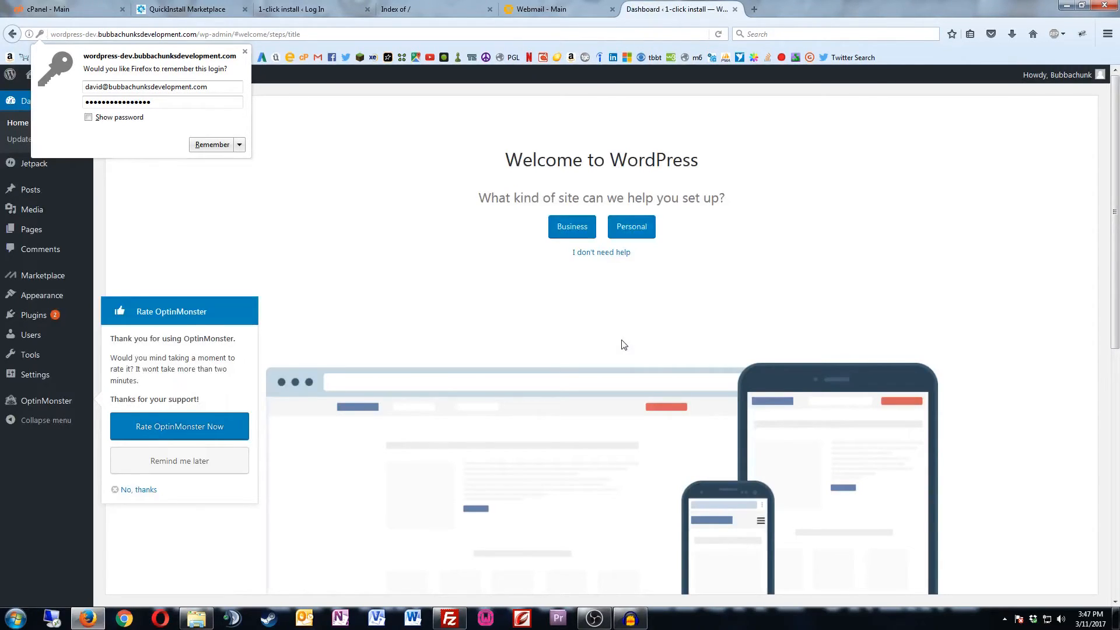
pyautogui.click(213, 146)
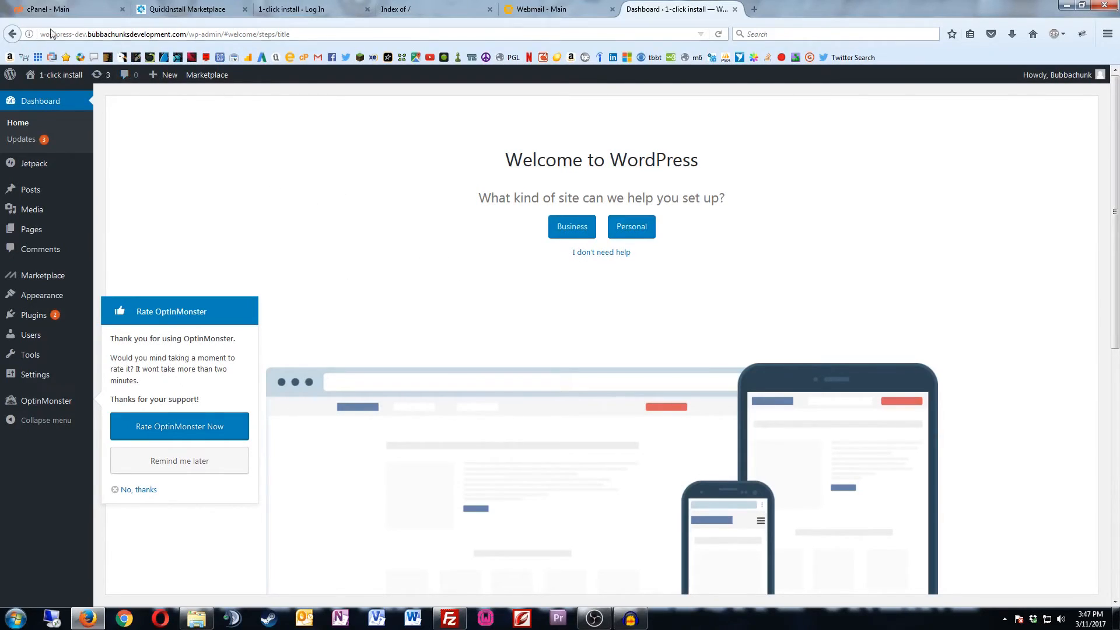
pyautogui.click(590, 254)
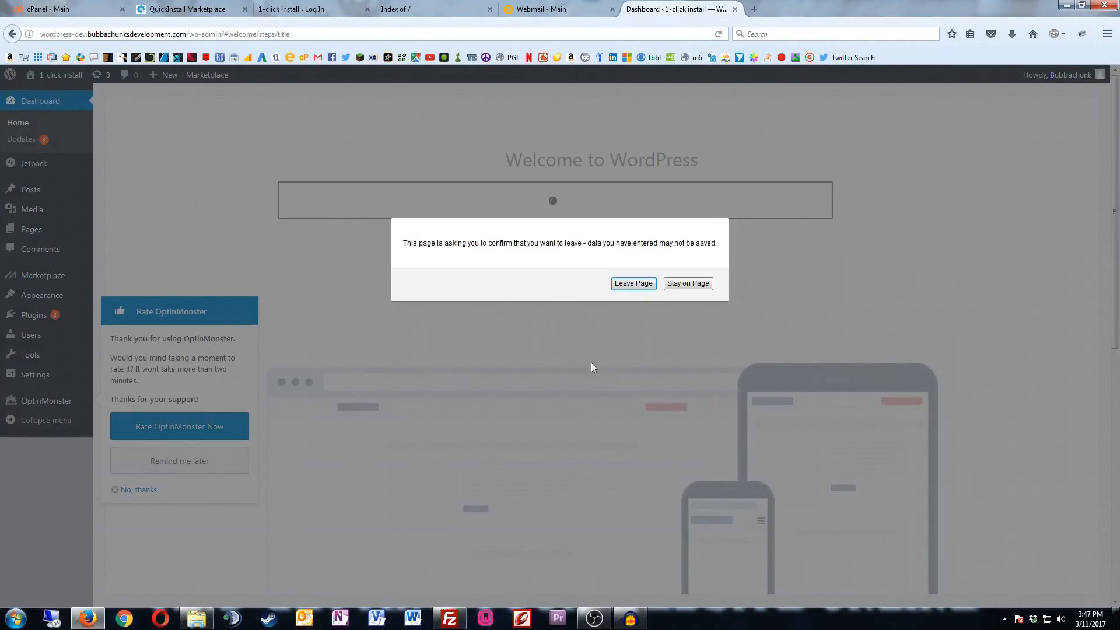
pyautogui.click(651, 285)
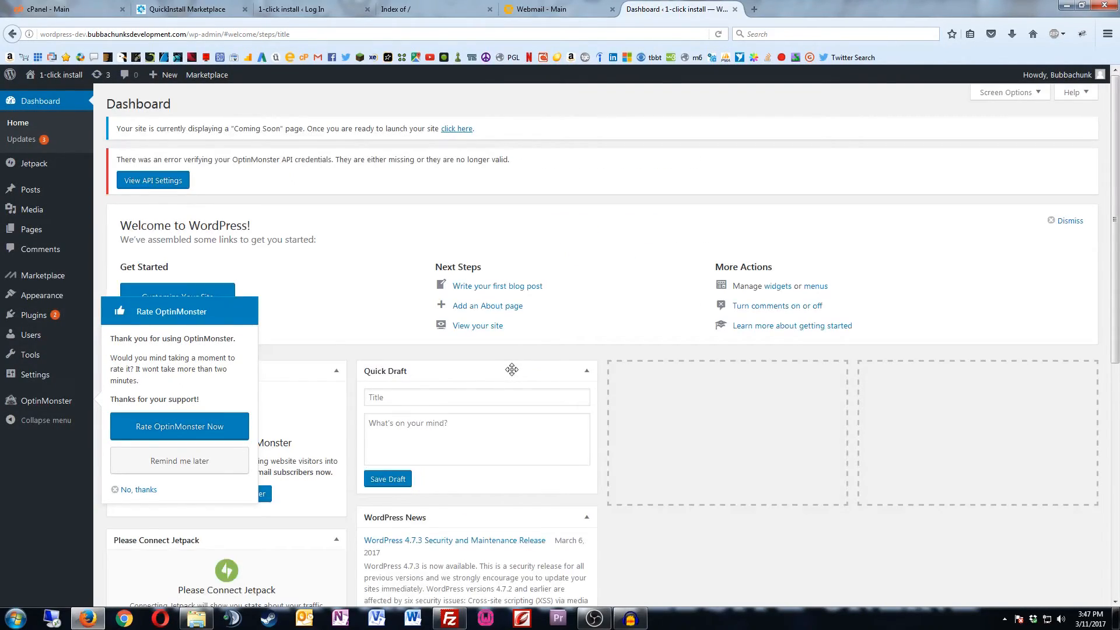
pyautogui.click(62, 76)
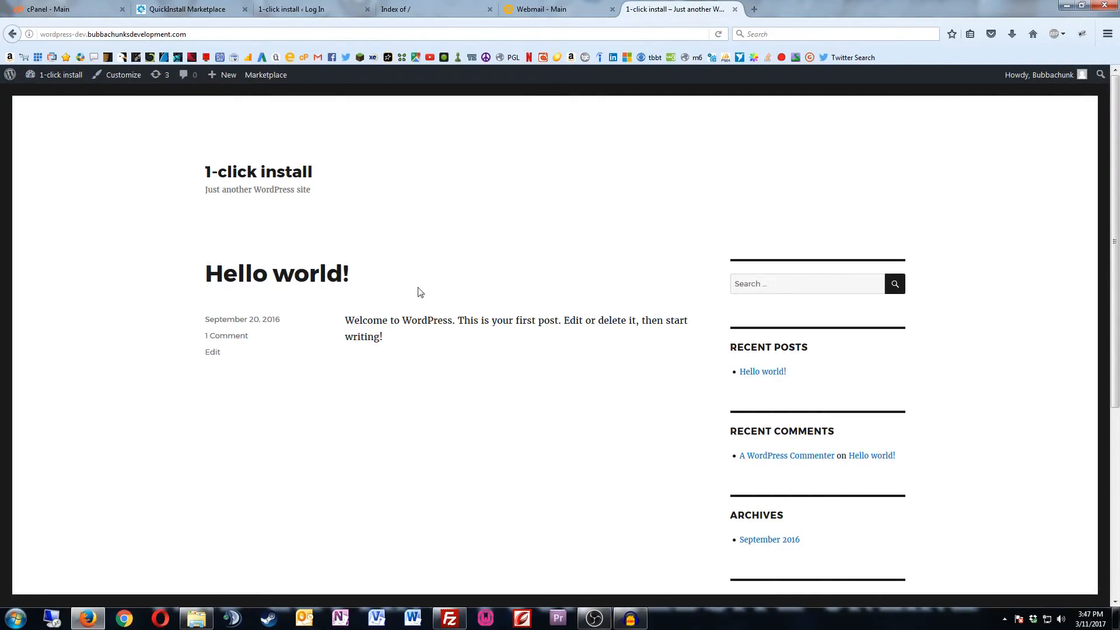
pyautogui.scroll(-5, 528, 314)
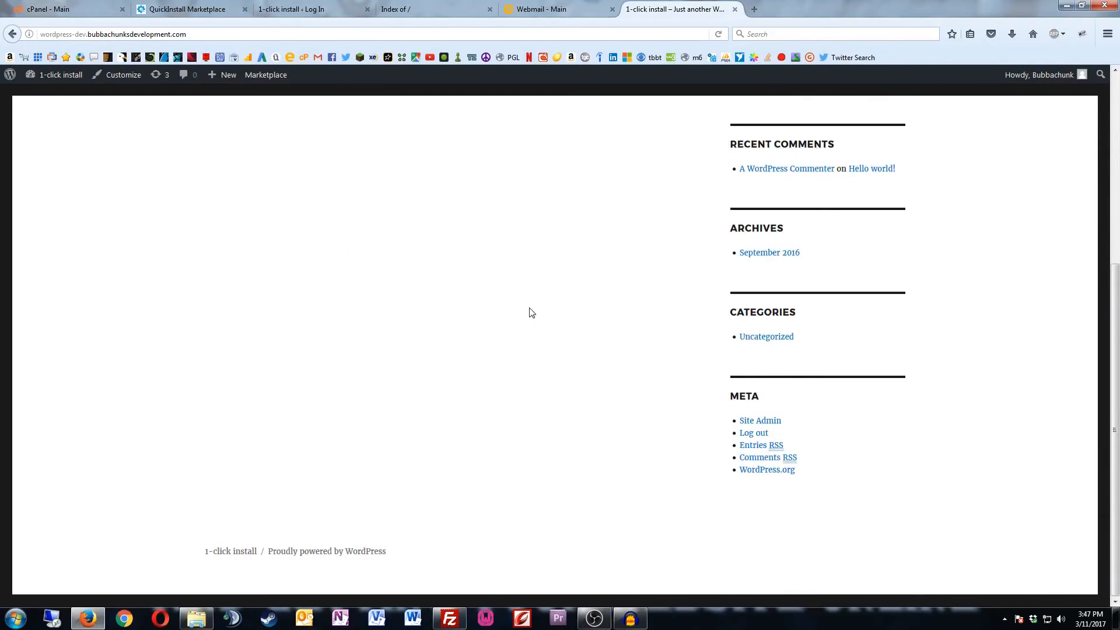
pyautogui.scroll(5, 531, 313)
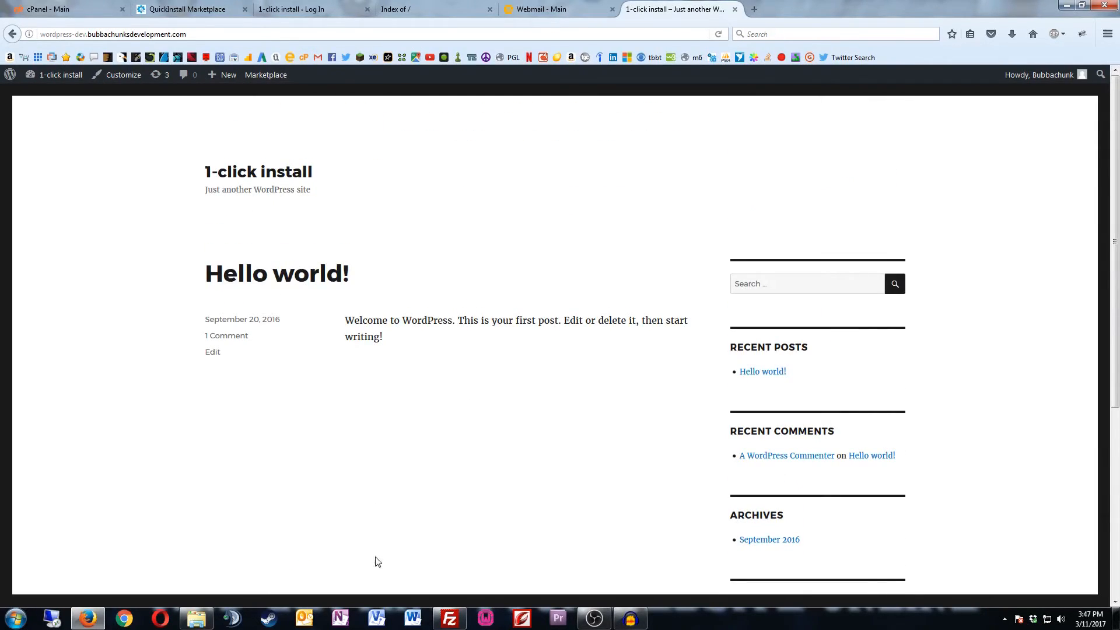
pyautogui.moveTo(444, 619)
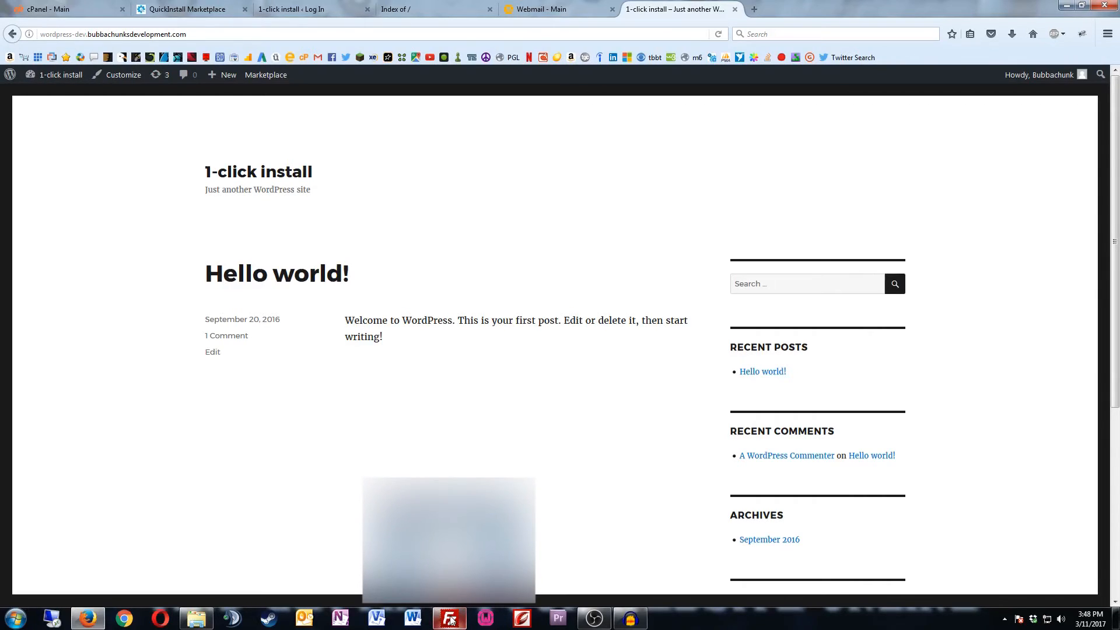
# Step: Review the new WordPress files in FileZilla's remote listing, then return to the cPanel main tab
pyautogui.click(450, 619)
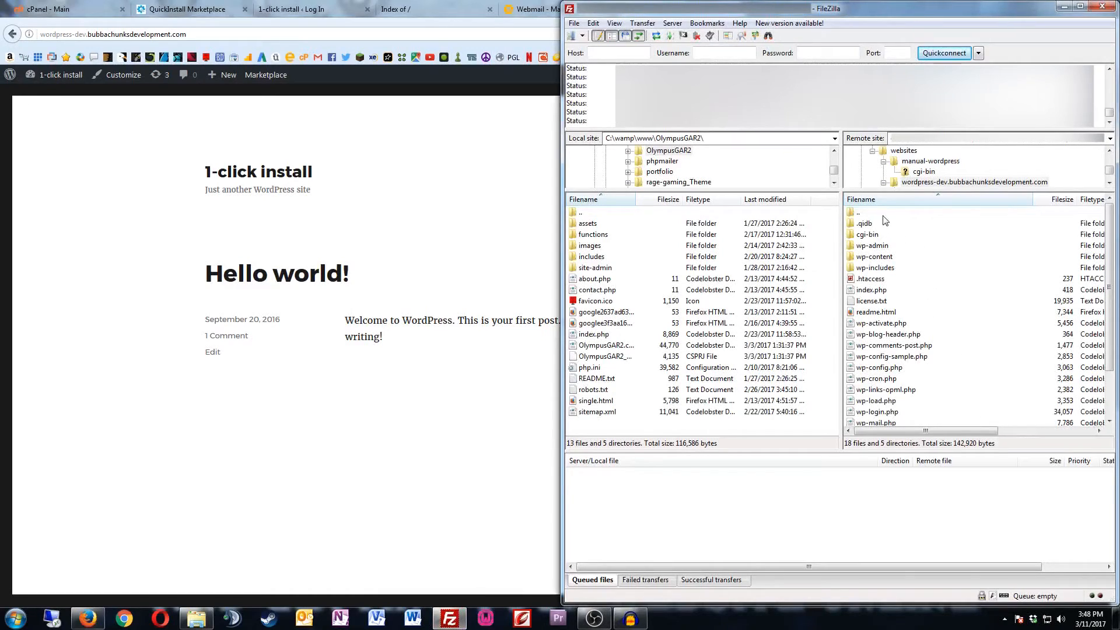
pyautogui.scroll(-2, 892, 315)
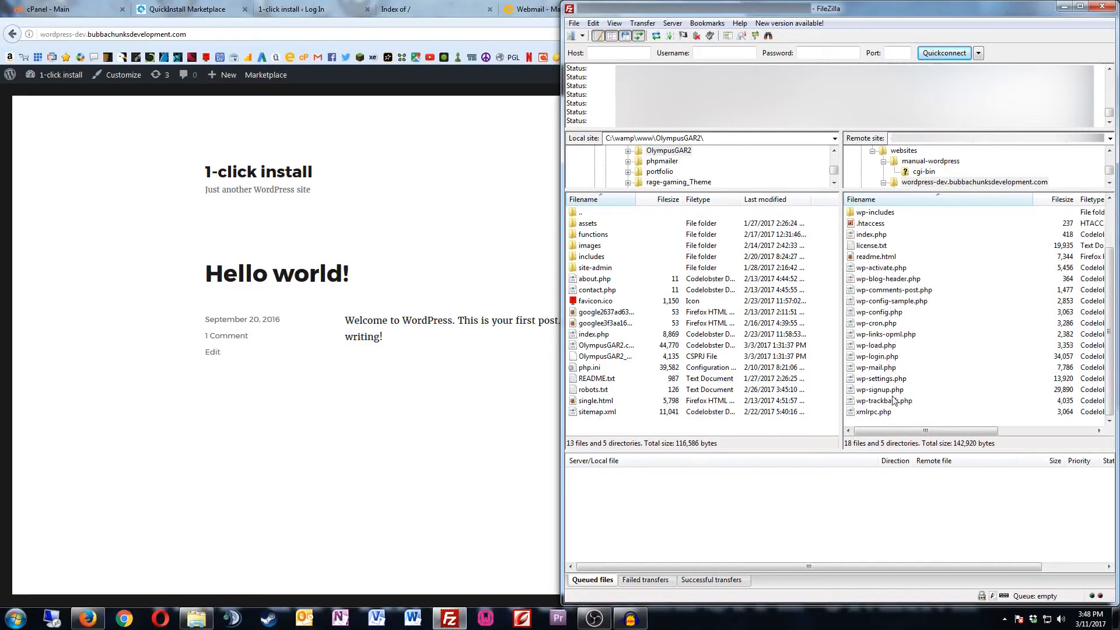
pyautogui.scroll(2, 898, 349)
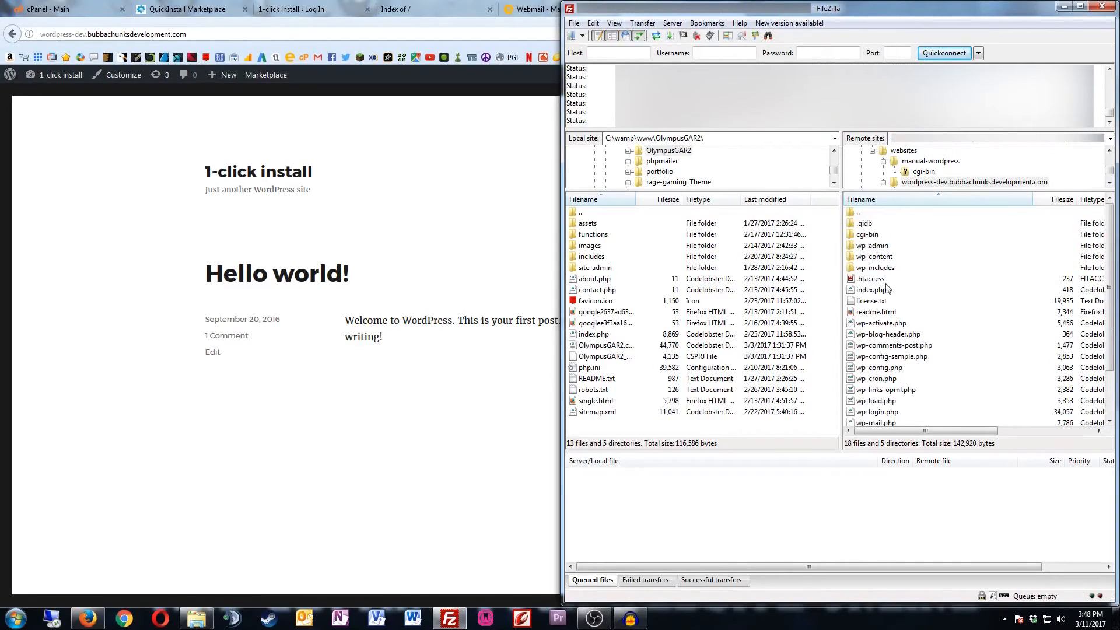
pyautogui.click(62, 9)
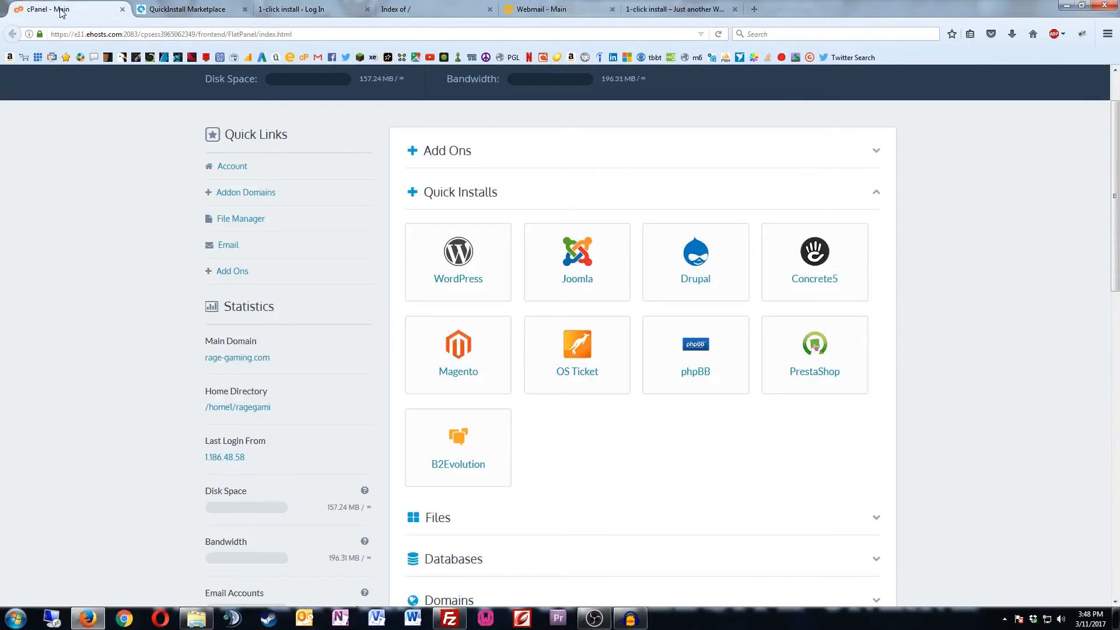
# Step: Inspect the ragegami_wrdp4 tables in phpMyAdmin, then close its tab to return to cPanel
pyautogui.click(426, 560)
pyautogui.scroll(-2, 515, 498)
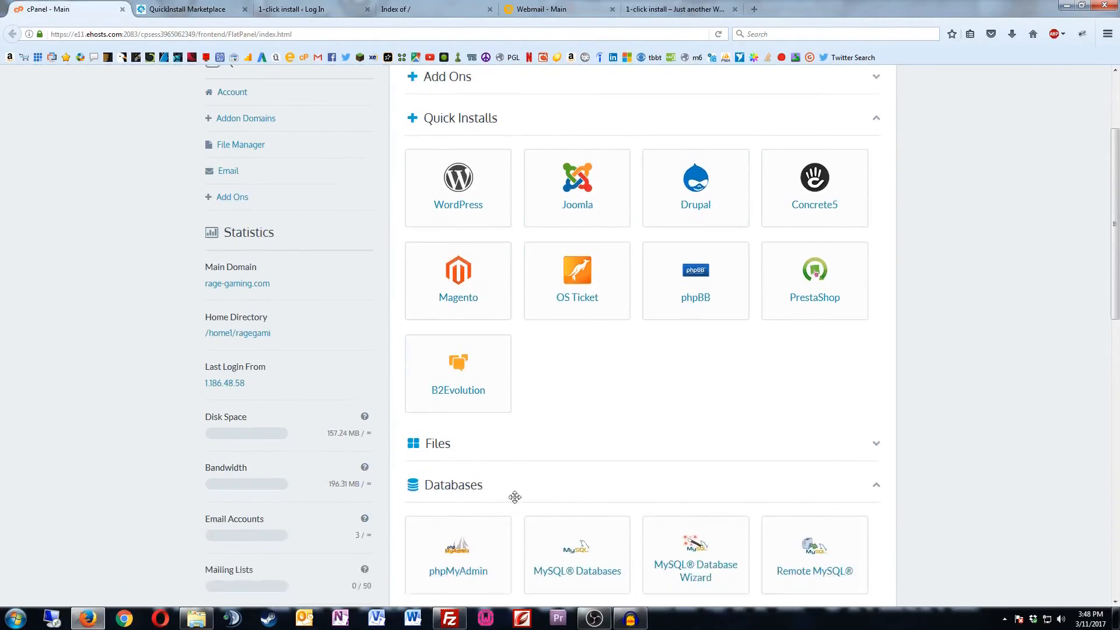
pyautogui.click(467, 504)
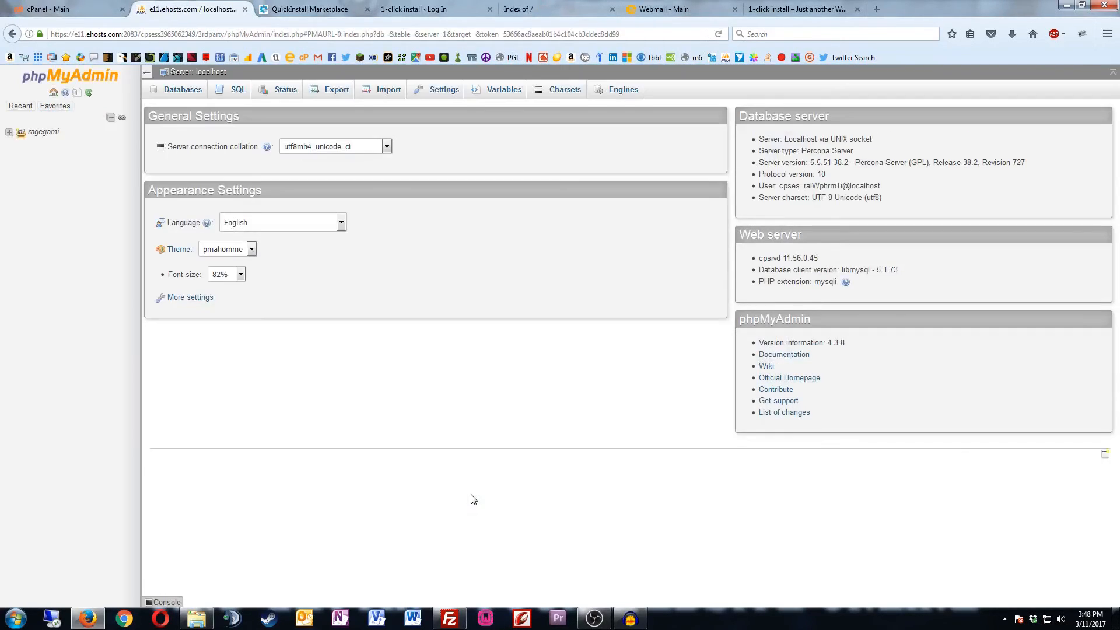
pyautogui.click(9, 132)
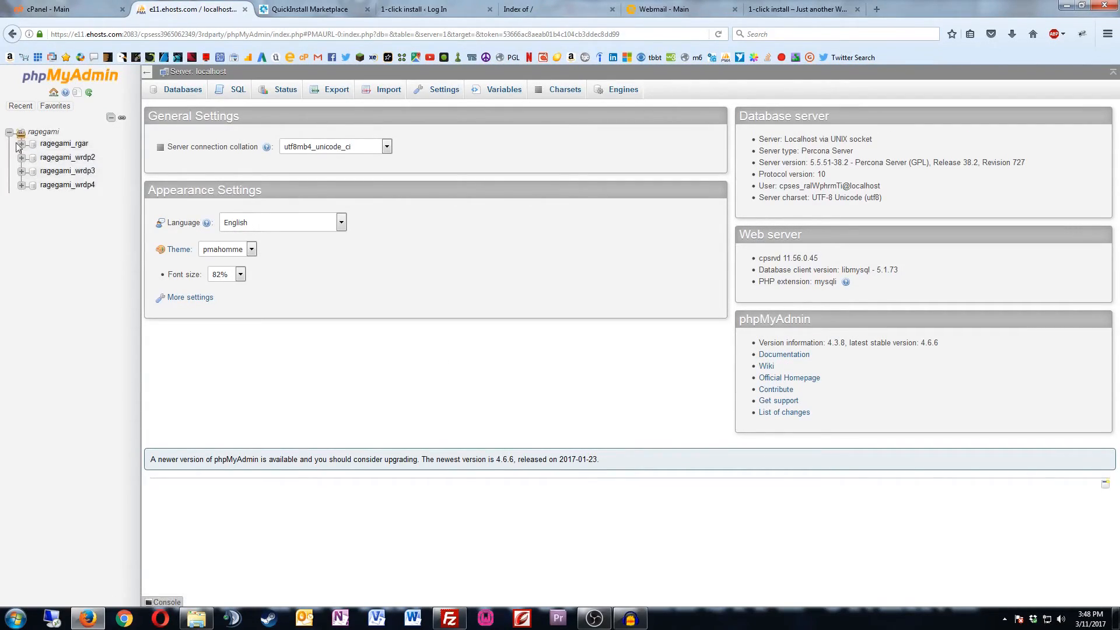
pyautogui.click(80, 185)
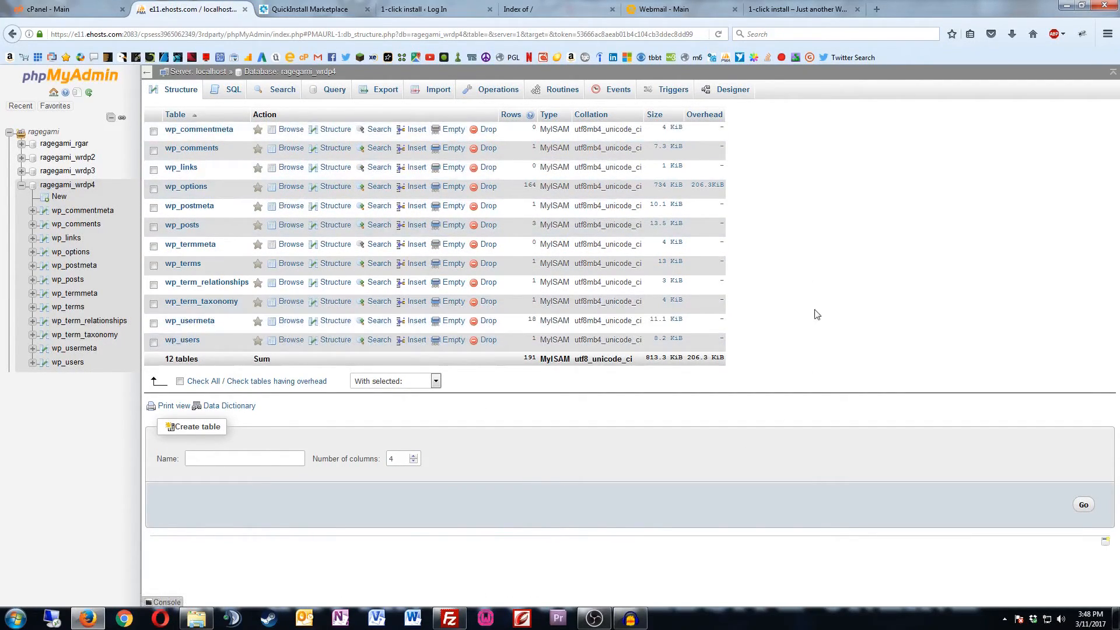
pyautogui.click(386, 9)
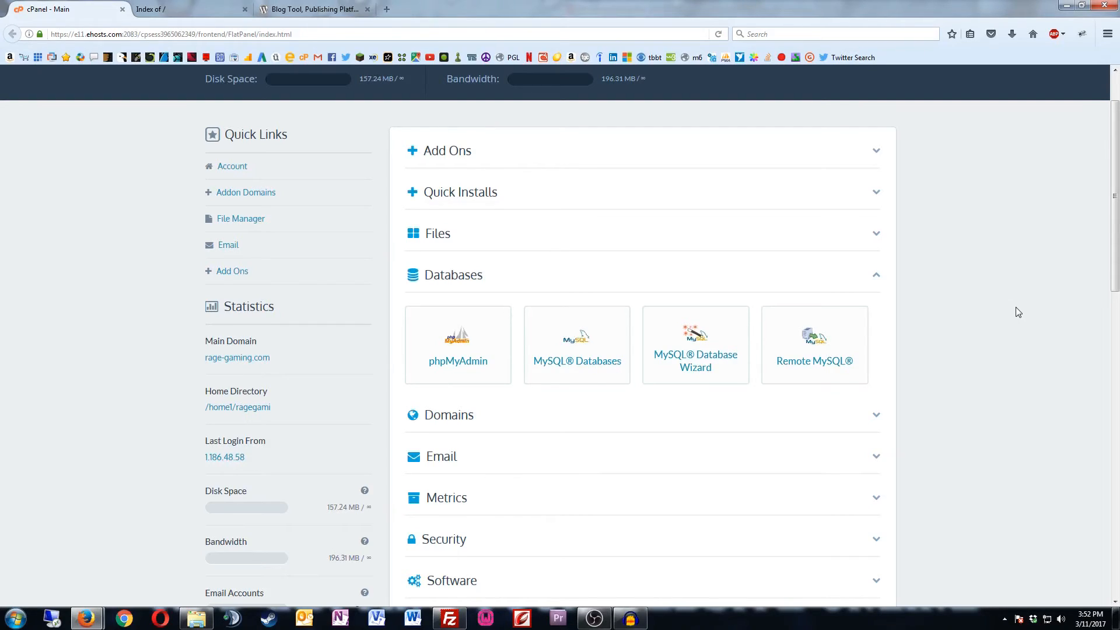
# Step: Create the database 'manual' (ragegami_manual) on the MySQL Databases page, then scroll to Add New User
pyautogui.click(471, 337)
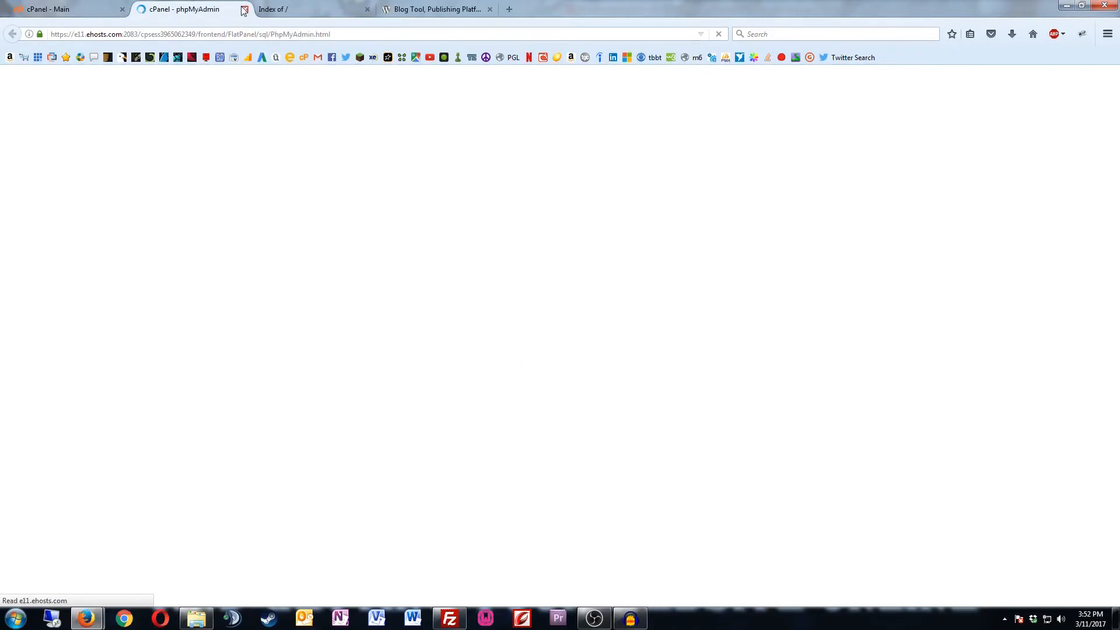
pyautogui.click(244, 11)
pyautogui.click(576, 356)
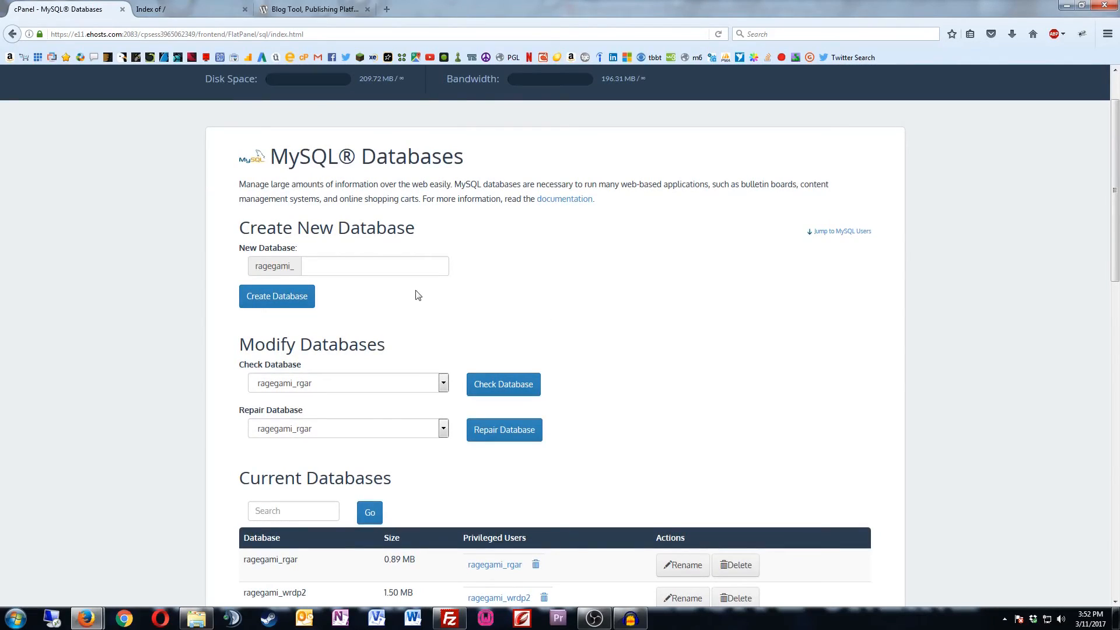
pyautogui.click(323, 267)
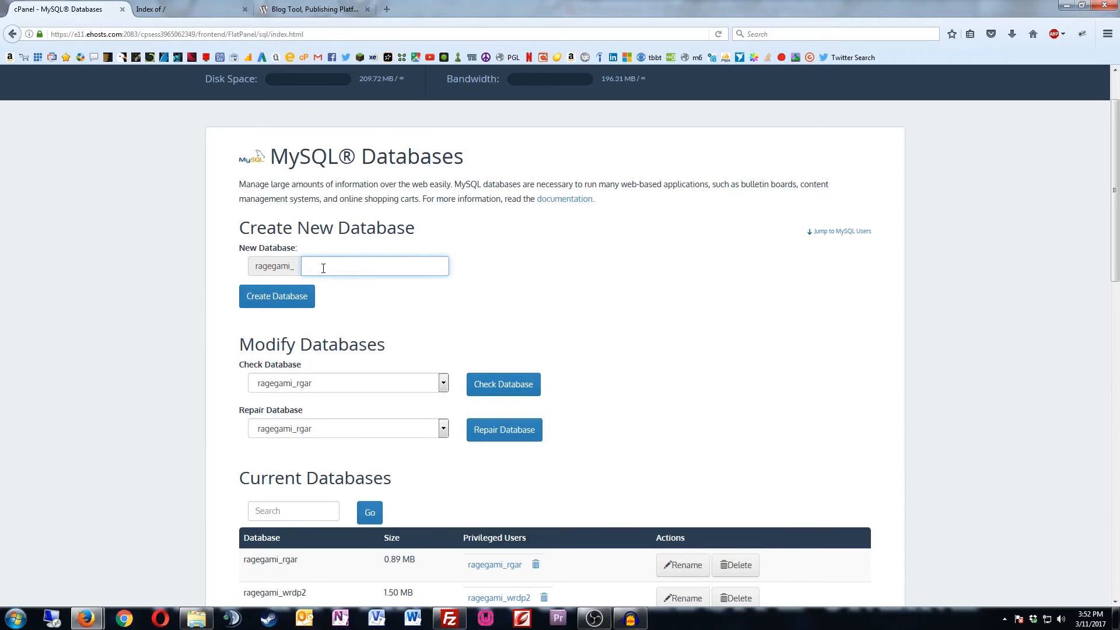
pyautogui.write('manual')
pyautogui.click(309, 301)
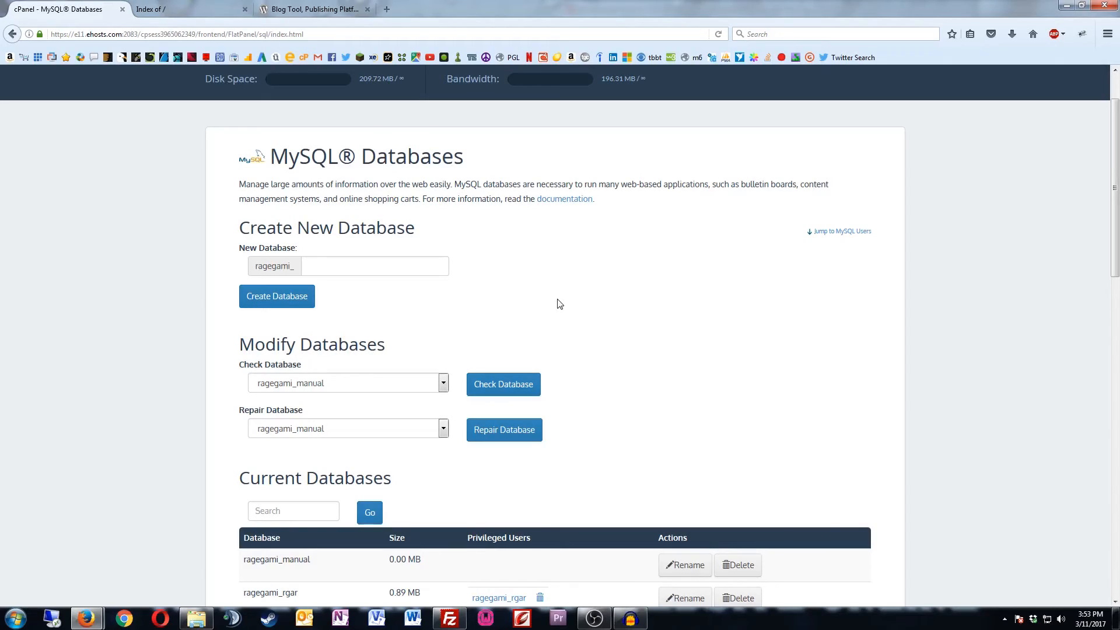
pyautogui.scroll(-5, 566, 303)
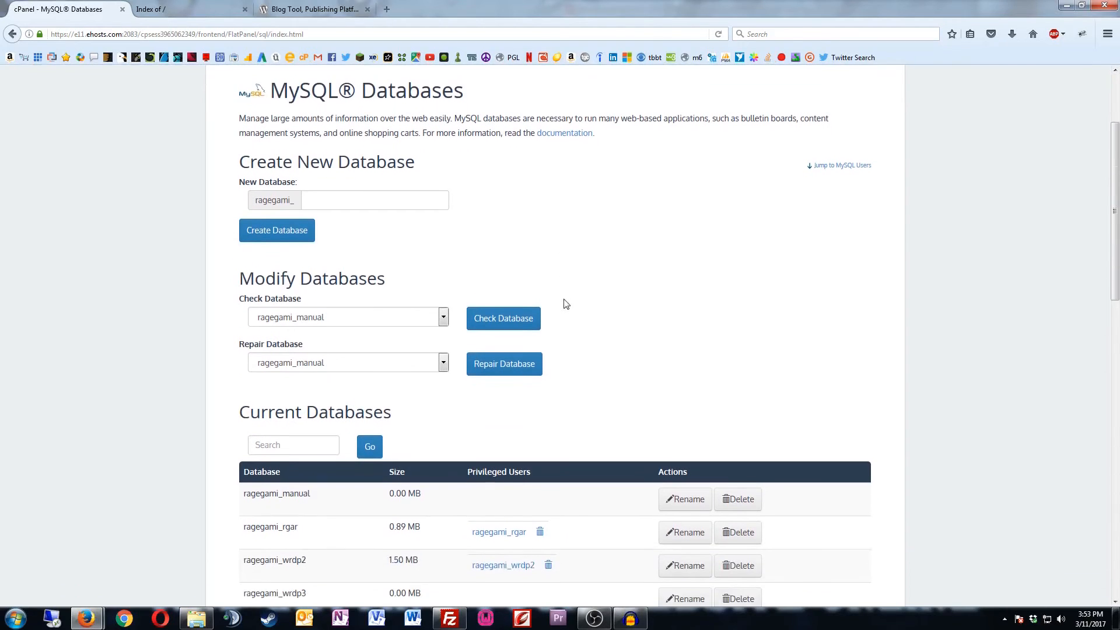
pyautogui.scroll(-5, 566, 303)
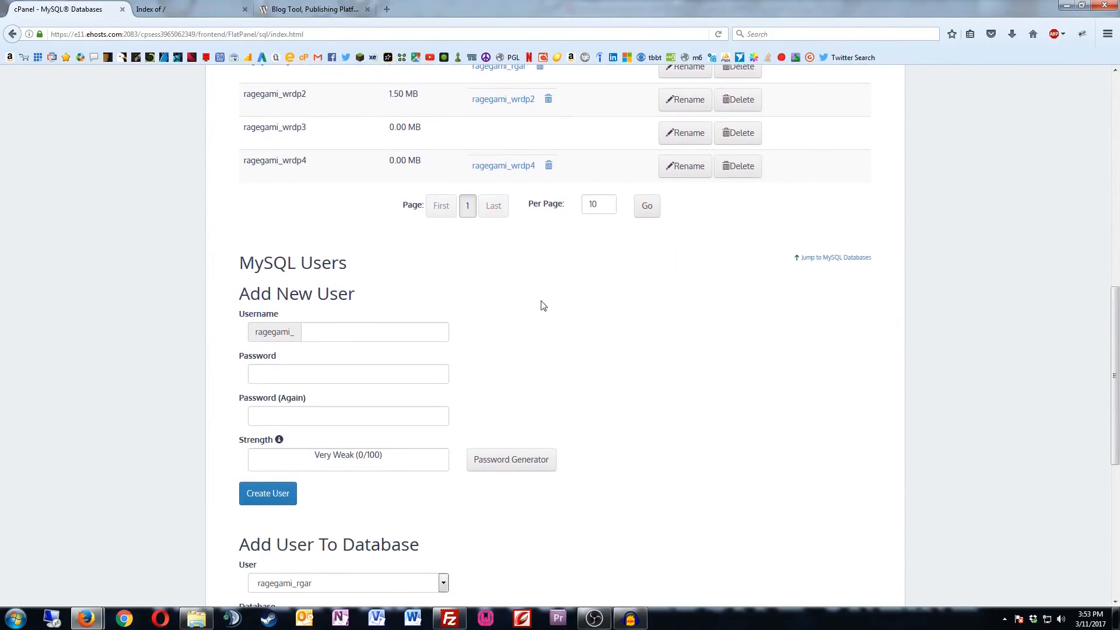
# Step: Add MySQL user 'manual' with a copied, generated Very Strong (100/100) password
pyautogui.click(342, 334)
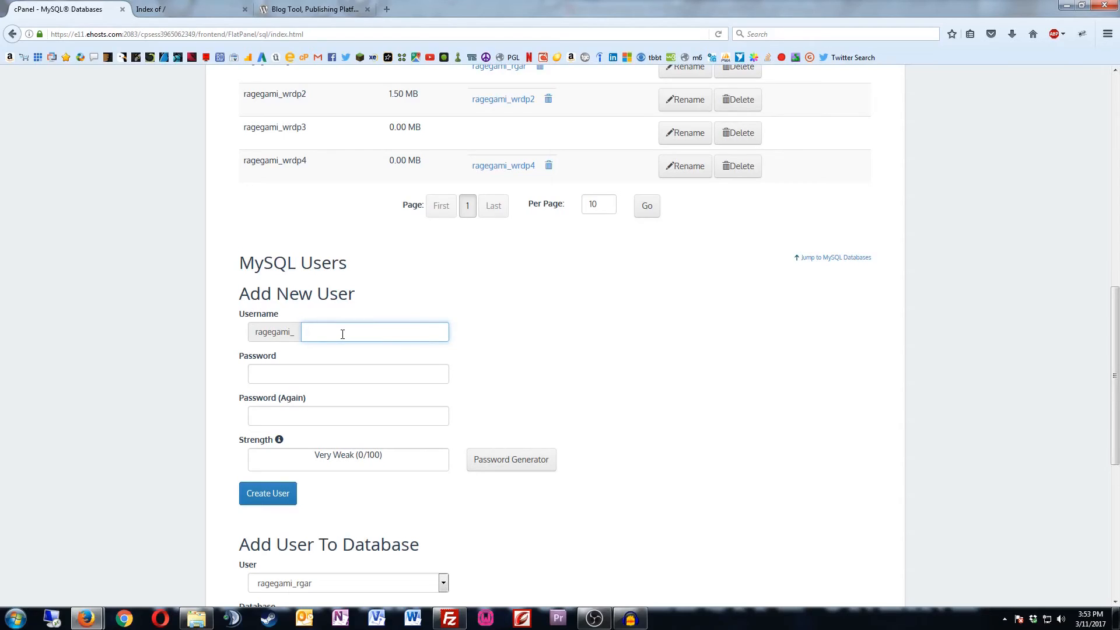
pyautogui.write('manual')
pyautogui.click(486, 461)
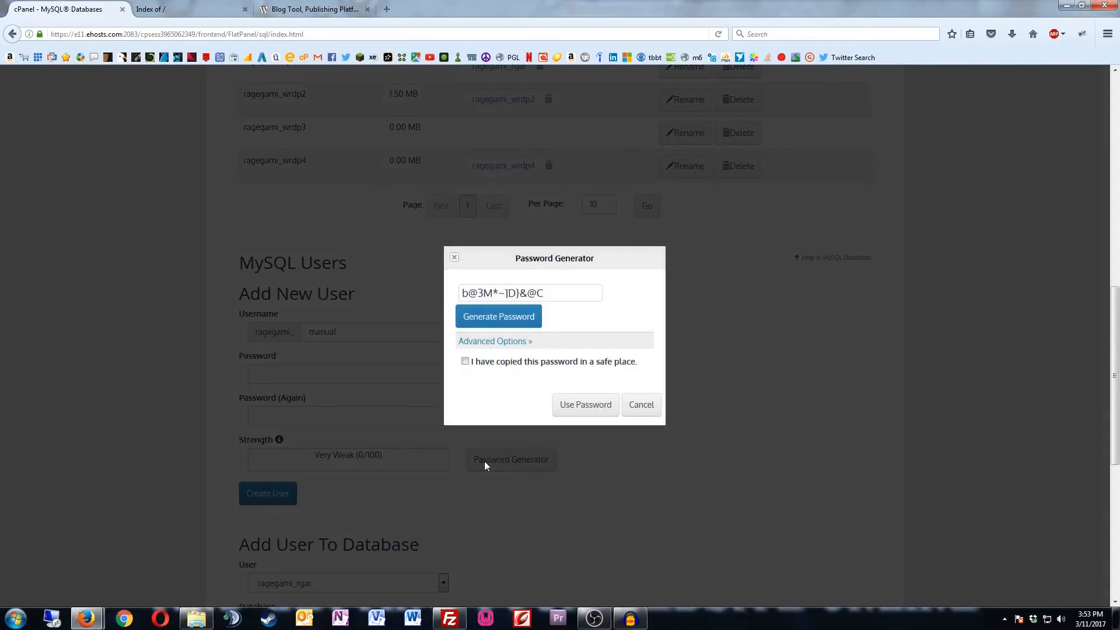
pyautogui.tripleClick(523, 295)
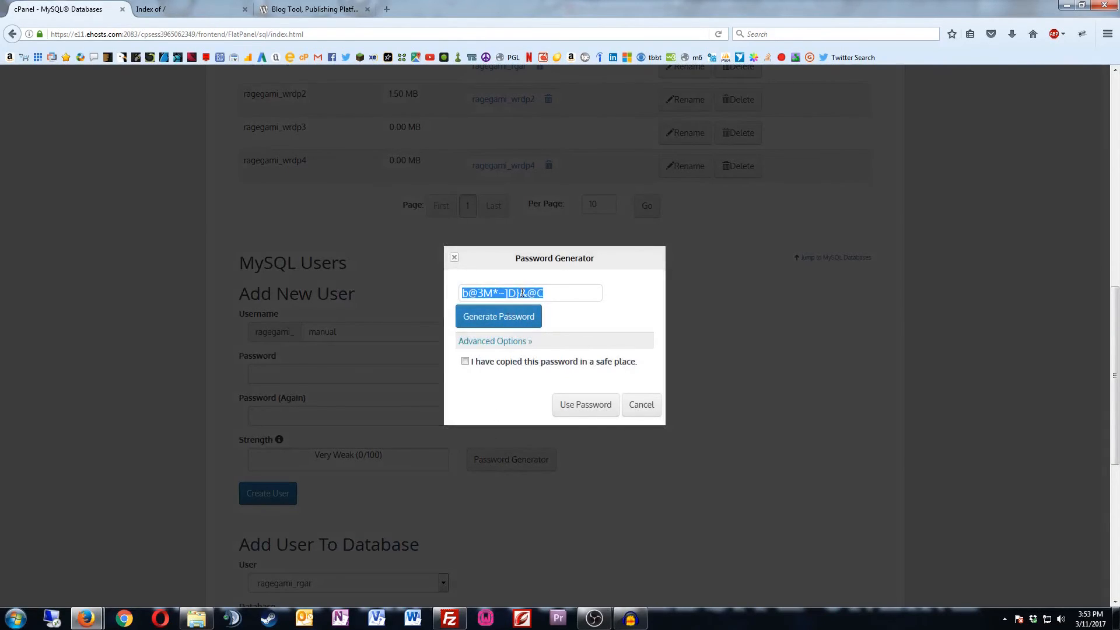
pyautogui.rightClick(523, 295)
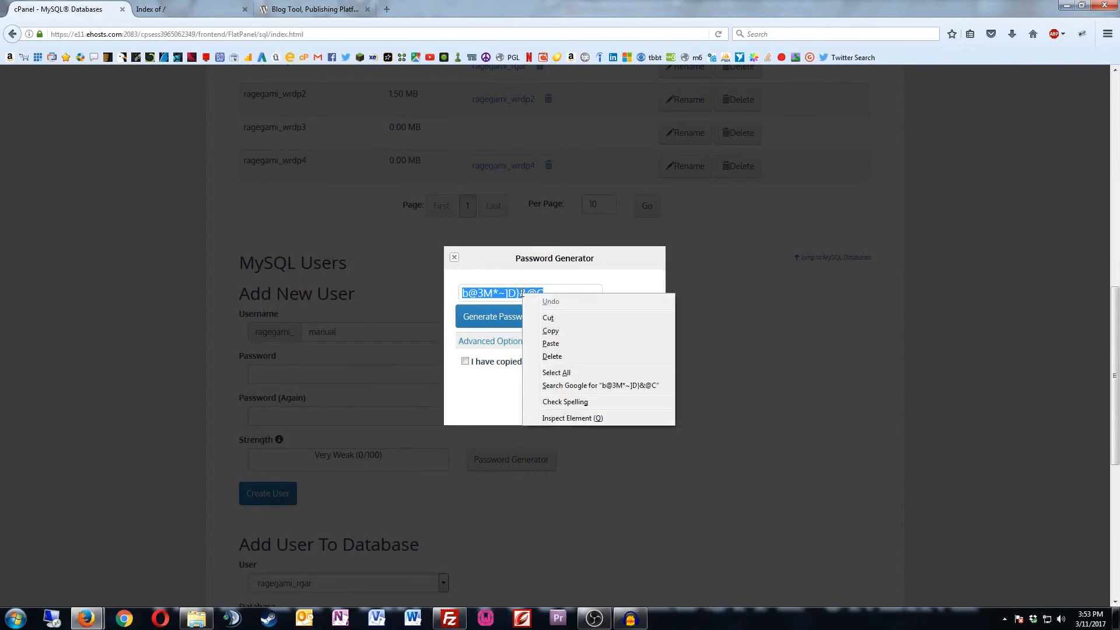
pyautogui.click(551, 331)
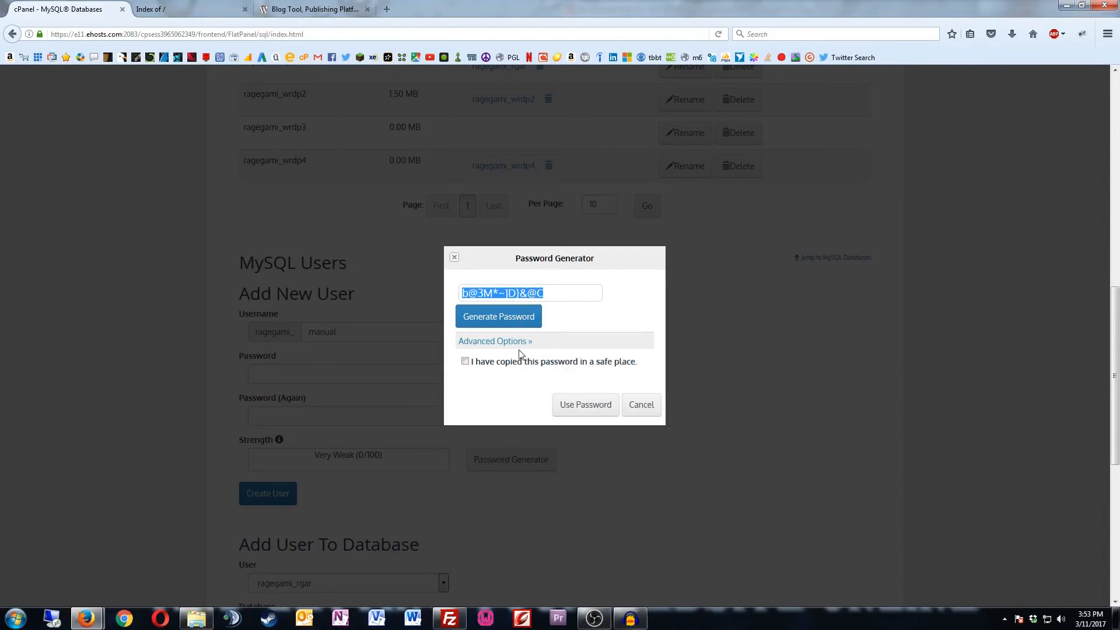
pyautogui.click(465, 362)
pyautogui.click(465, 362)
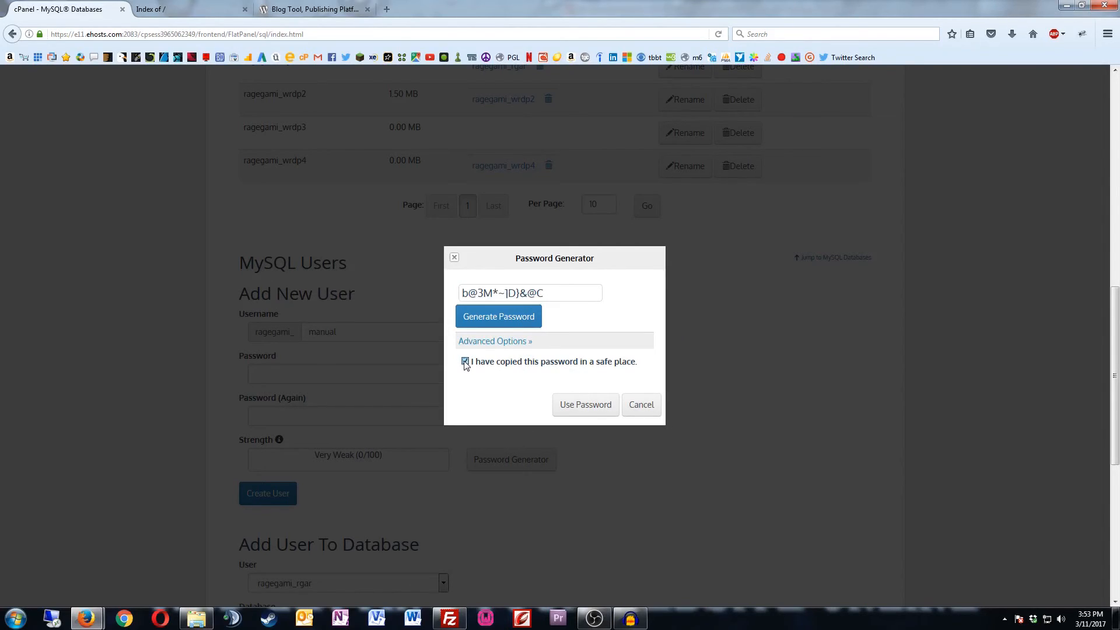
pyautogui.click(577, 404)
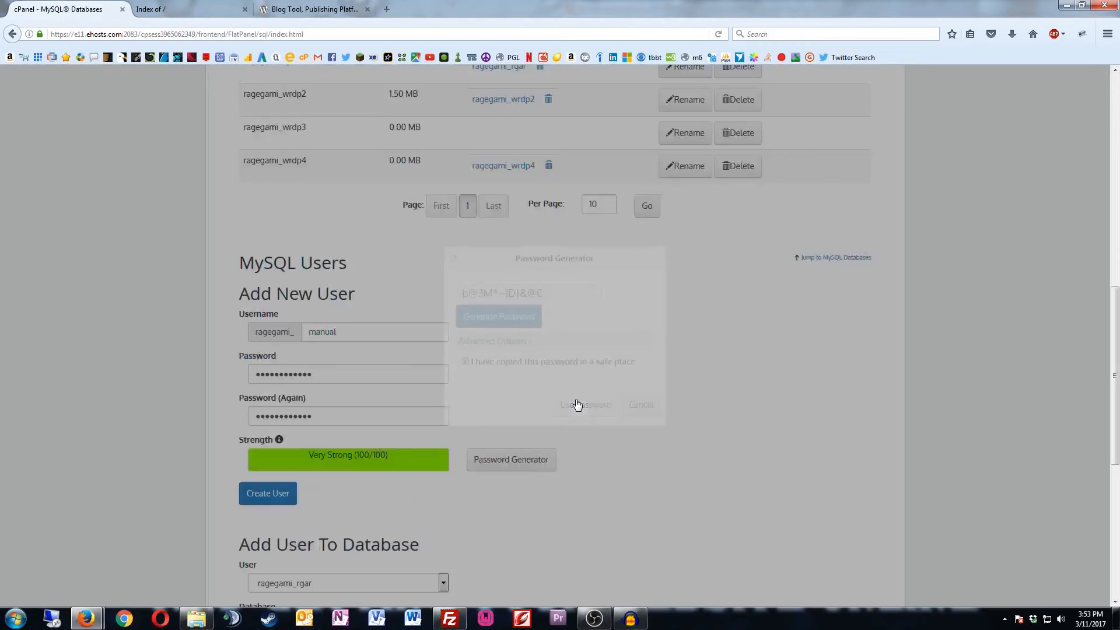
pyautogui.scroll(-3, 577, 404)
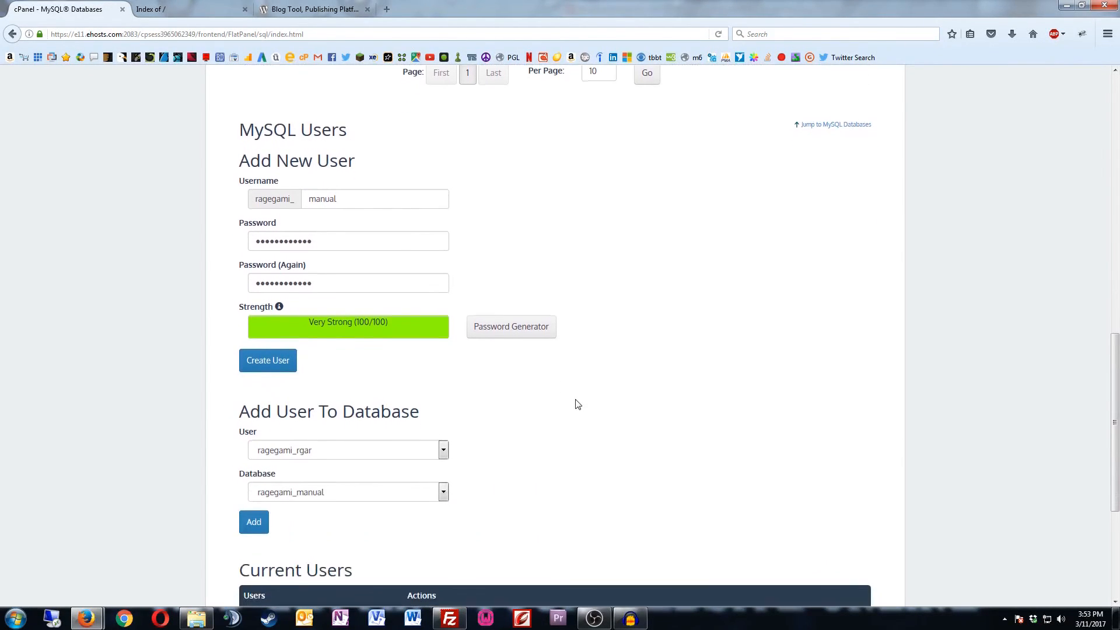
pyautogui.click(262, 372)
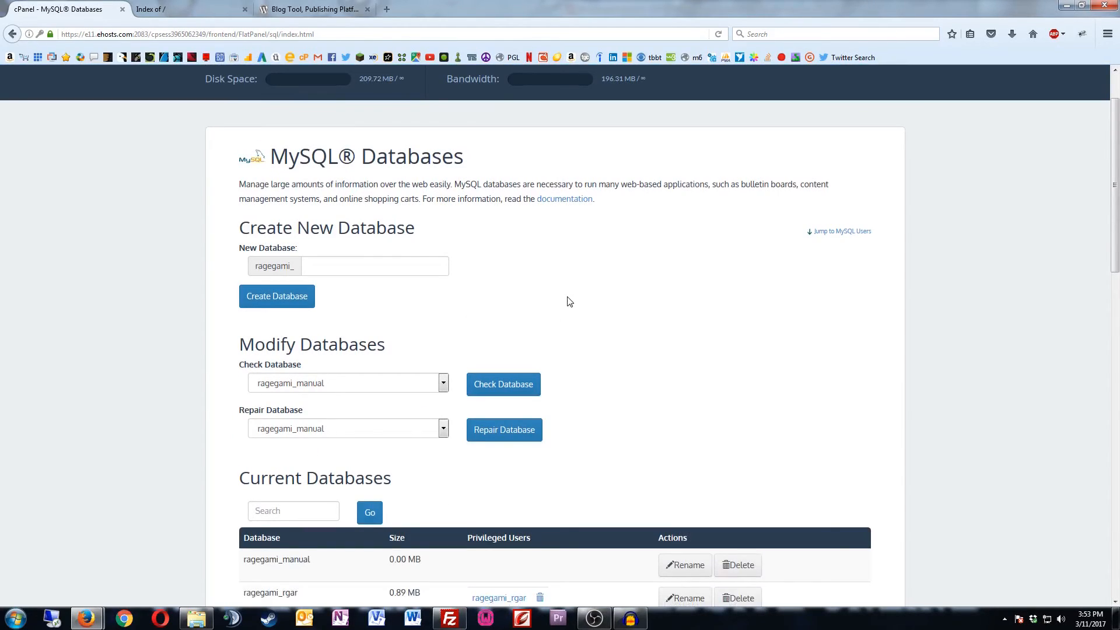
# Step: Grant user ragegami_manual ALL PRIVILEGES on the ragegami_manual database
pyautogui.scroll(-2, 569, 301)
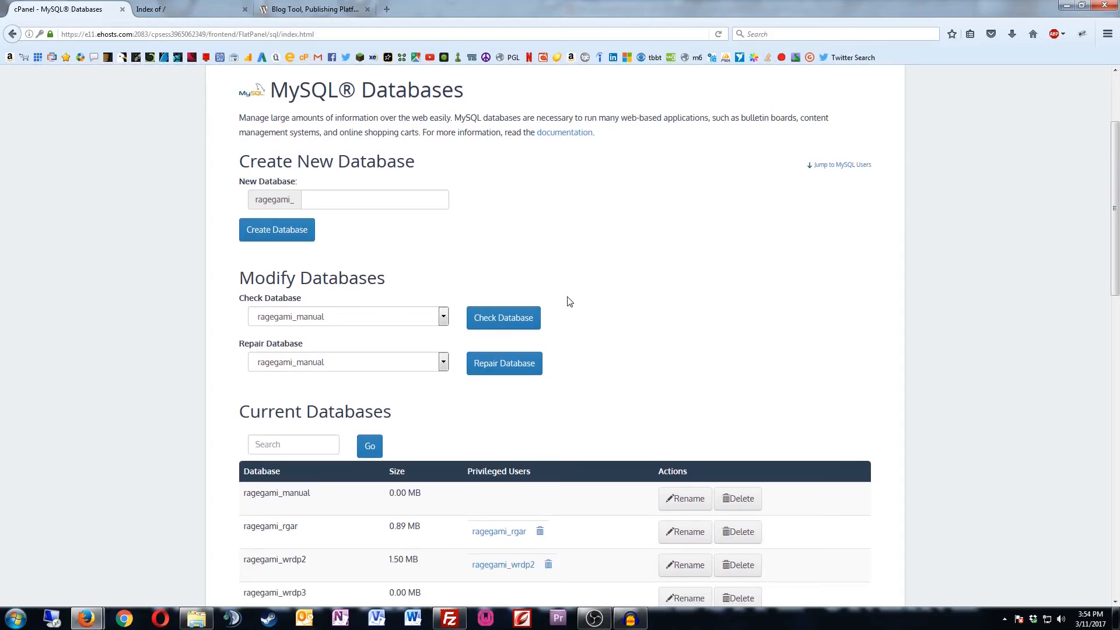
pyautogui.scroll(-4, 569, 300)
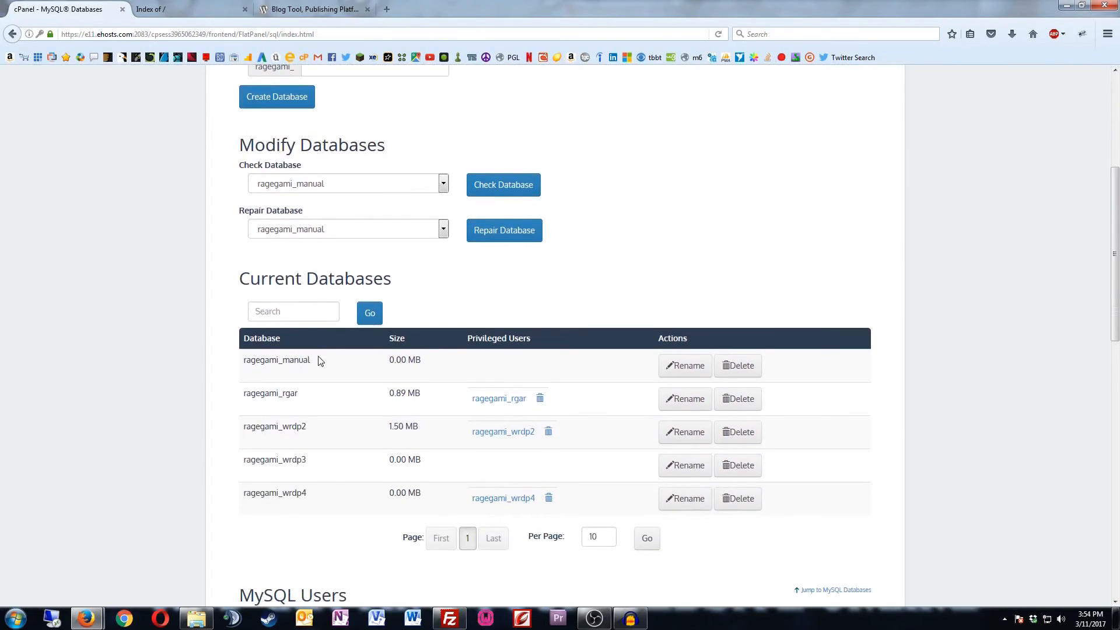
pyautogui.scroll(-8, 314, 362)
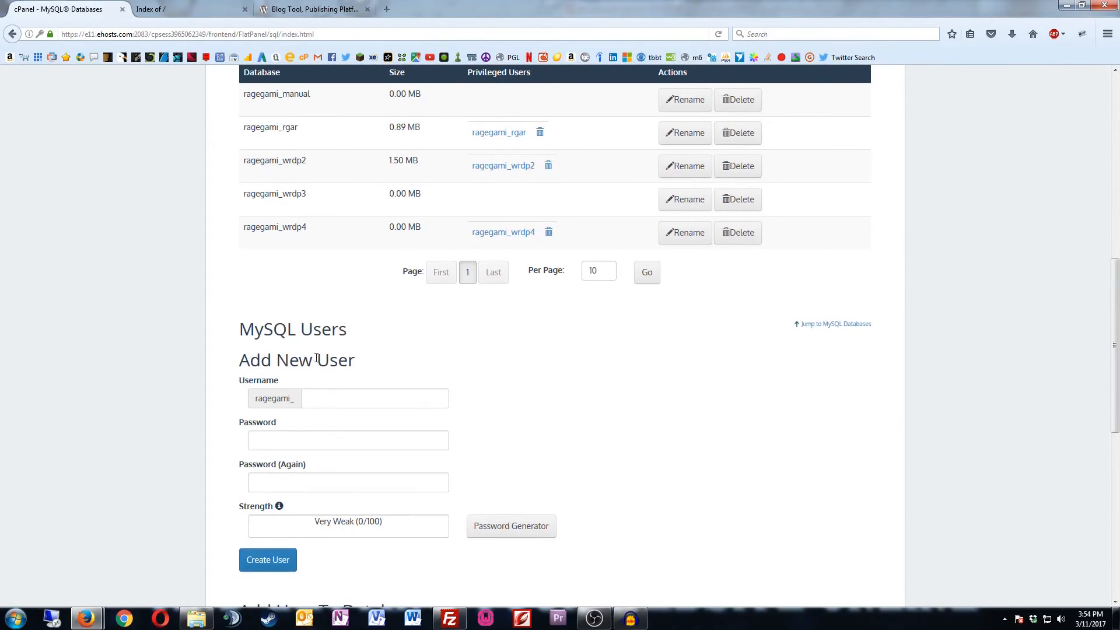
pyautogui.scroll(-6, 325, 353)
pyautogui.scroll(-6, 325, 353)
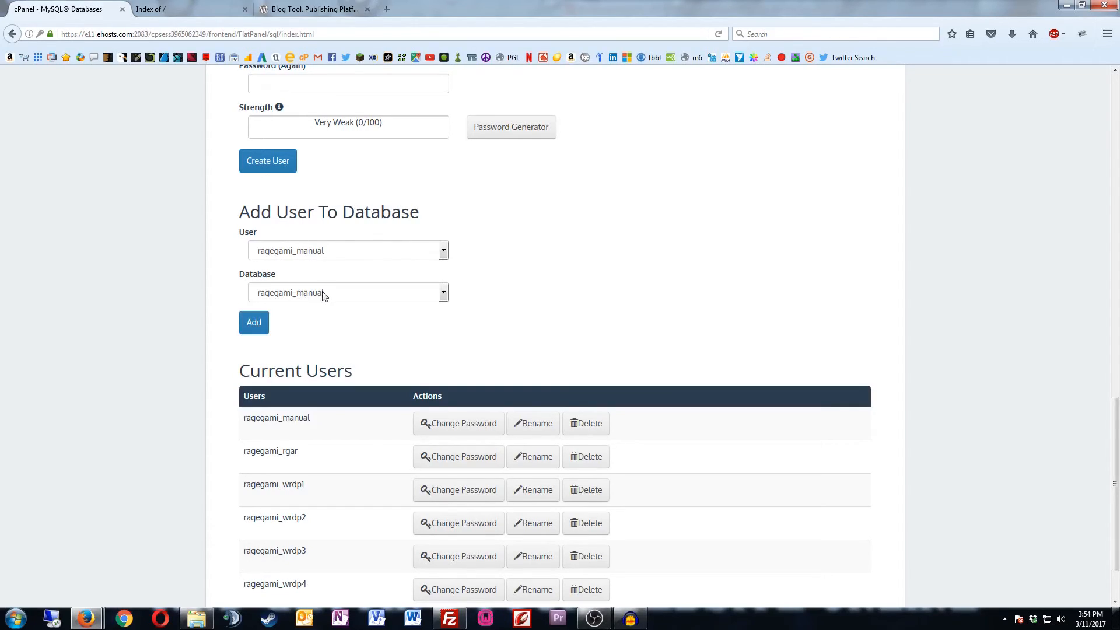
pyautogui.click(257, 325)
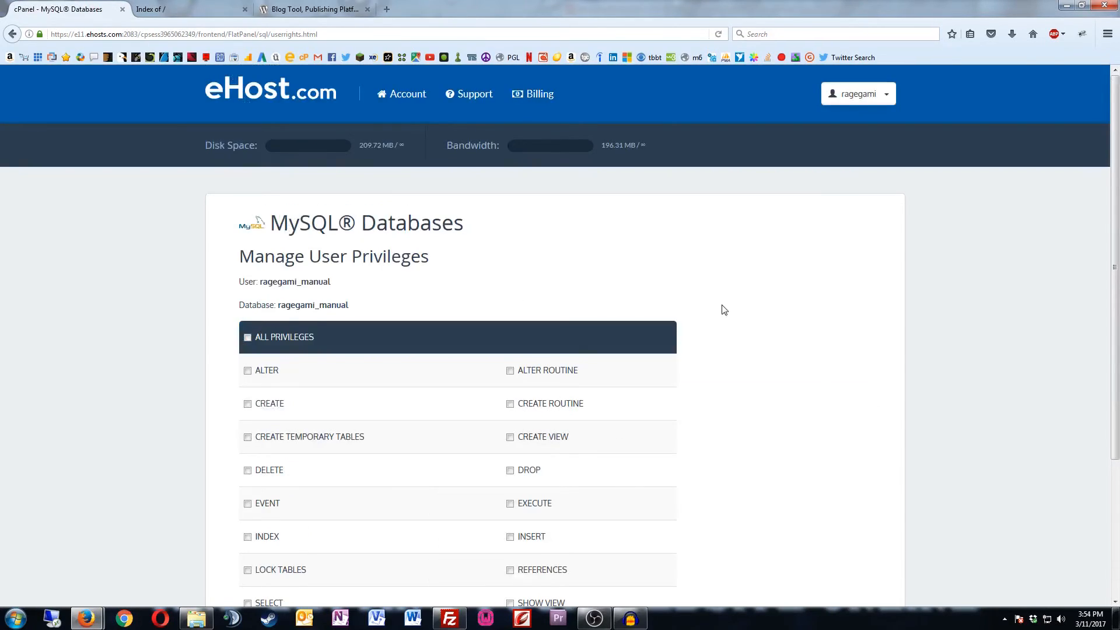
pyautogui.scroll(-2, 724, 309)
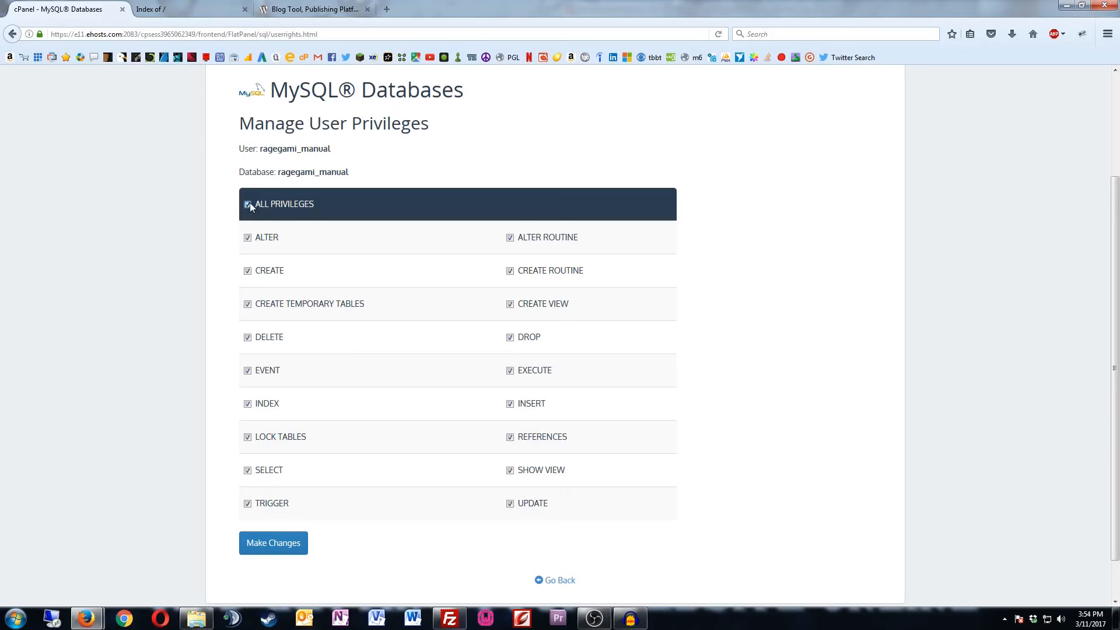
pyautogui.click(286, 544)
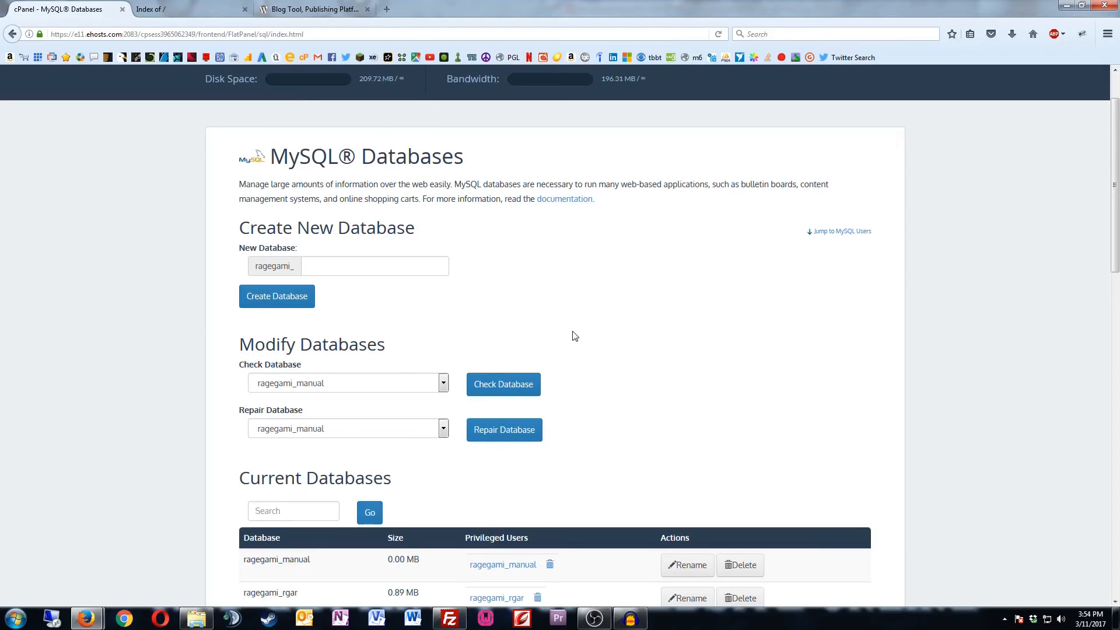
# Step: Refresh the site listing, open remote manual-wordpress in FileZilla (only cgi-bin), then return to wordpress.org
pyautogui.click(210, 15)
pyautogui.click(717, 35)
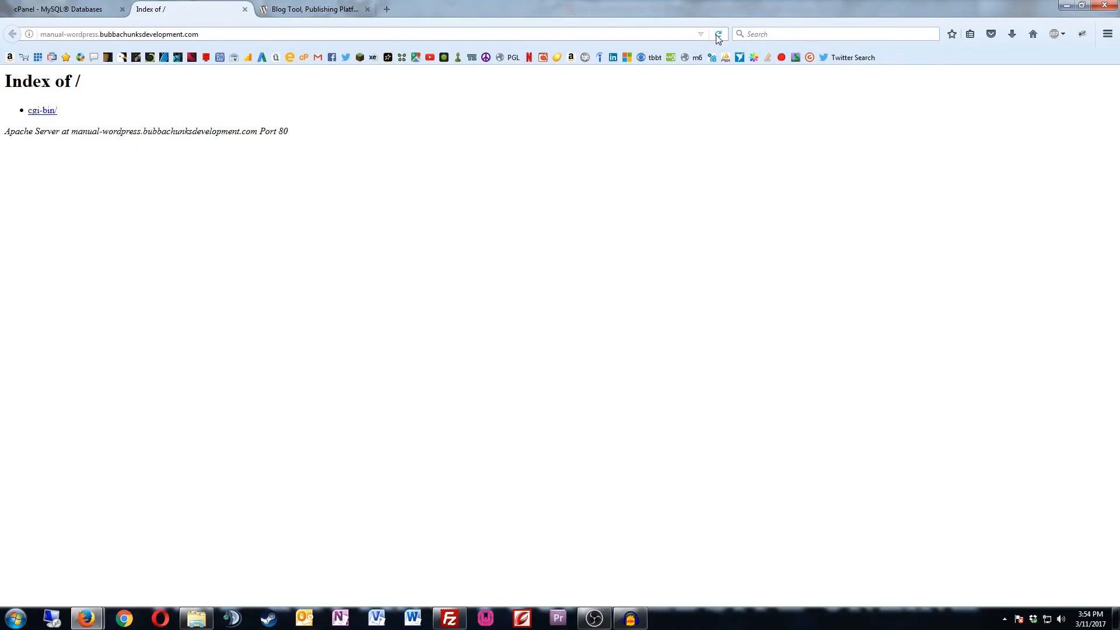
pyautogui.click(449, 621)
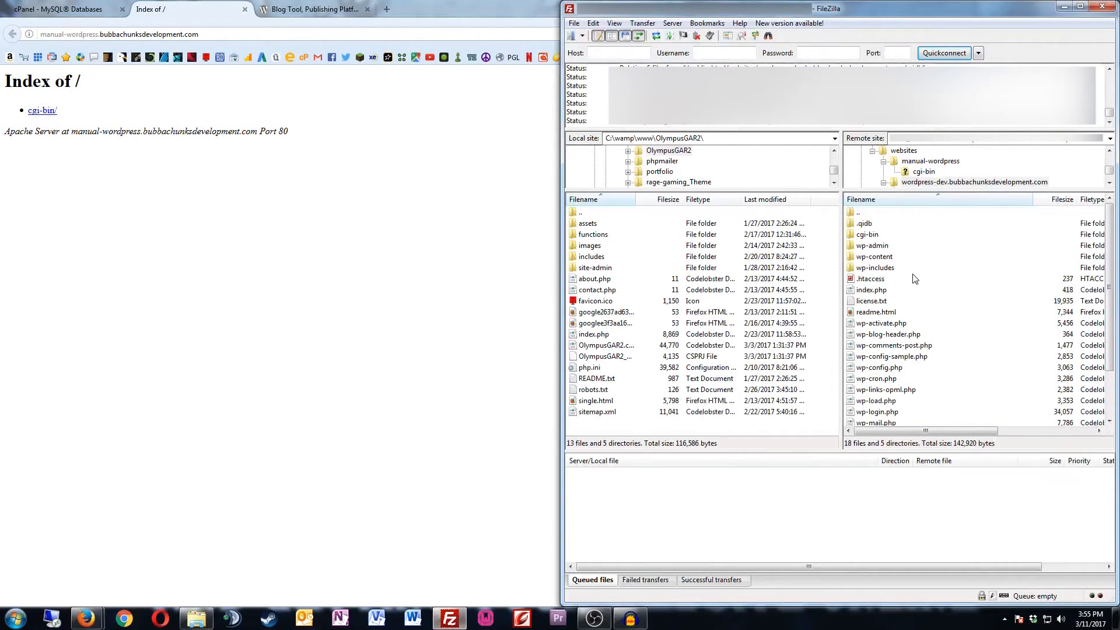
pyautogui.click(869, 215)
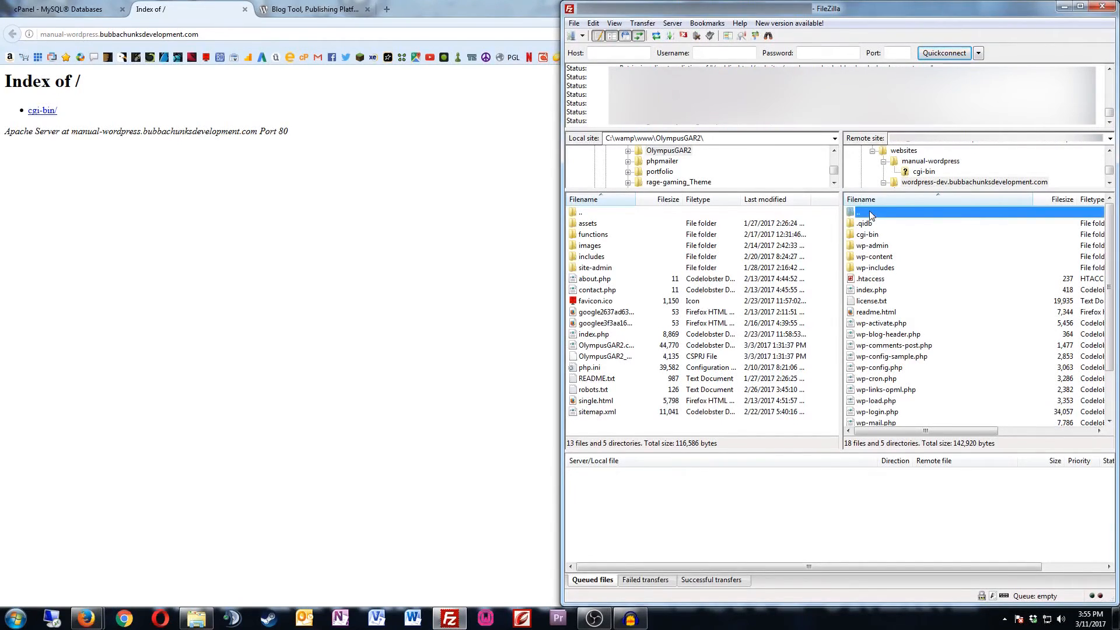
pyautogui.doubleClick(870, 216)
pyautogui.click(875, 226)
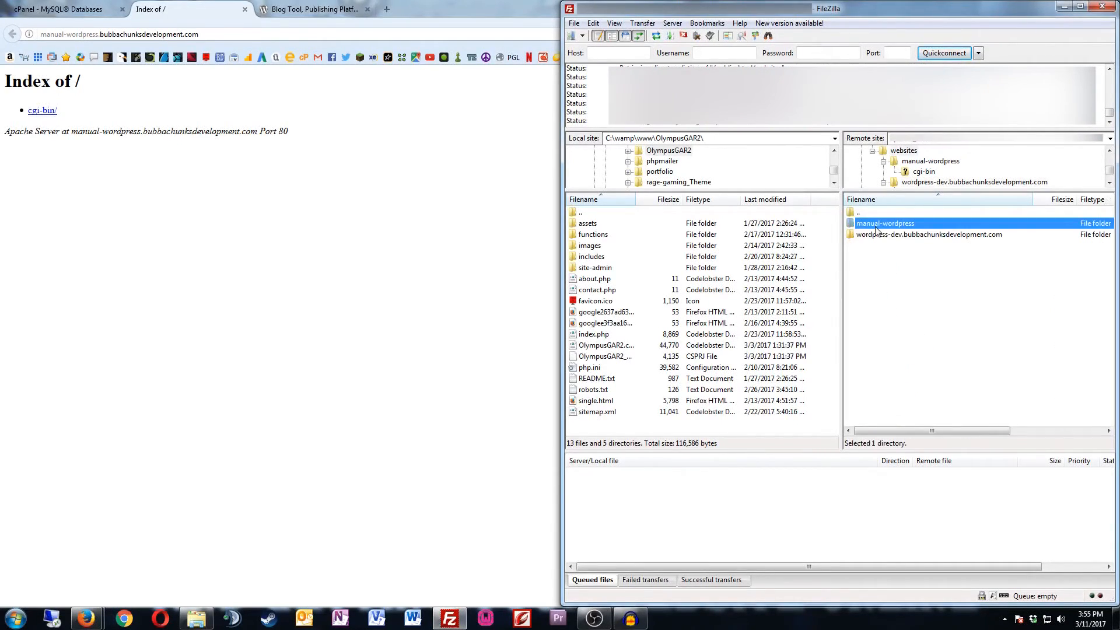
pyautogui.doubleClick(874, 226)
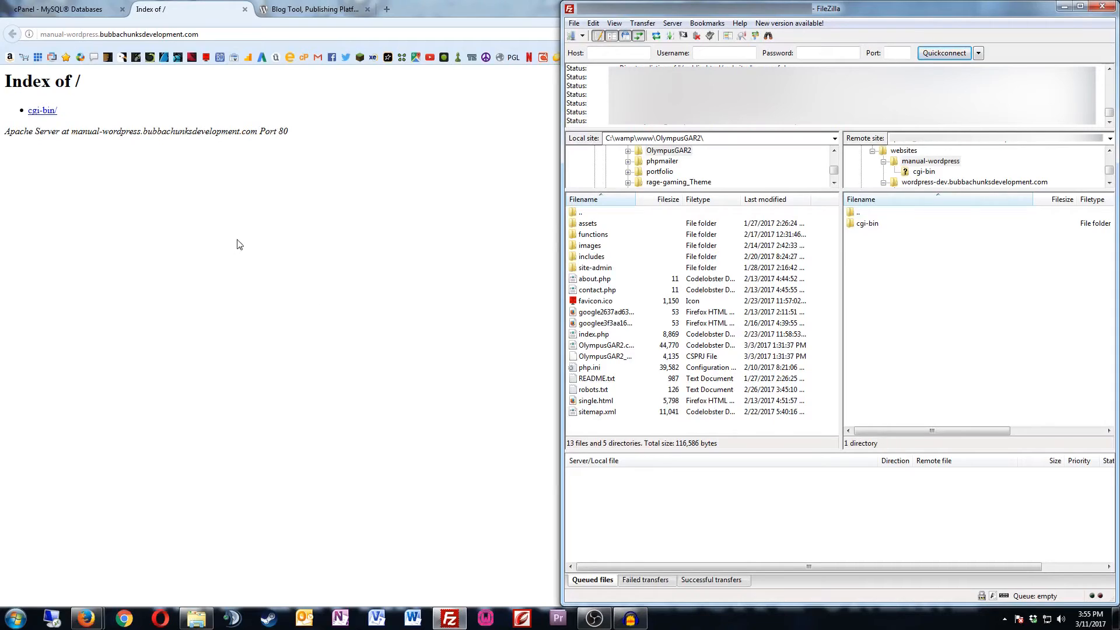
pyautogui.click(250, 224)
pyautogui.click(320, 13)
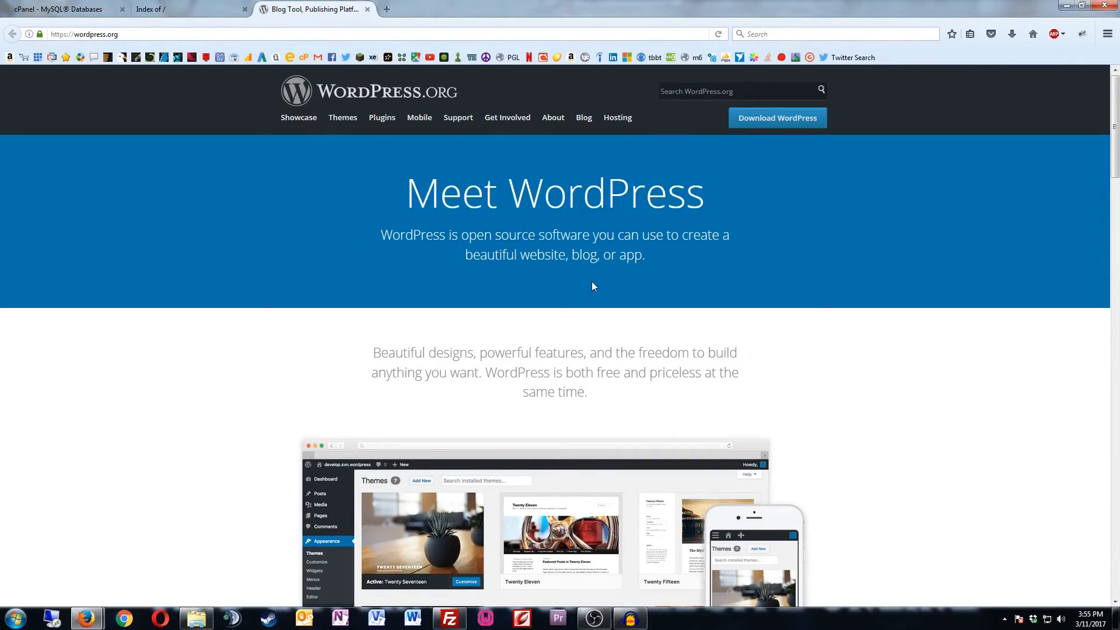
# Step: Save wordpress-4.7.3.zip from WordPress.org and open its containing folder
pyautogui.click(771, 124)
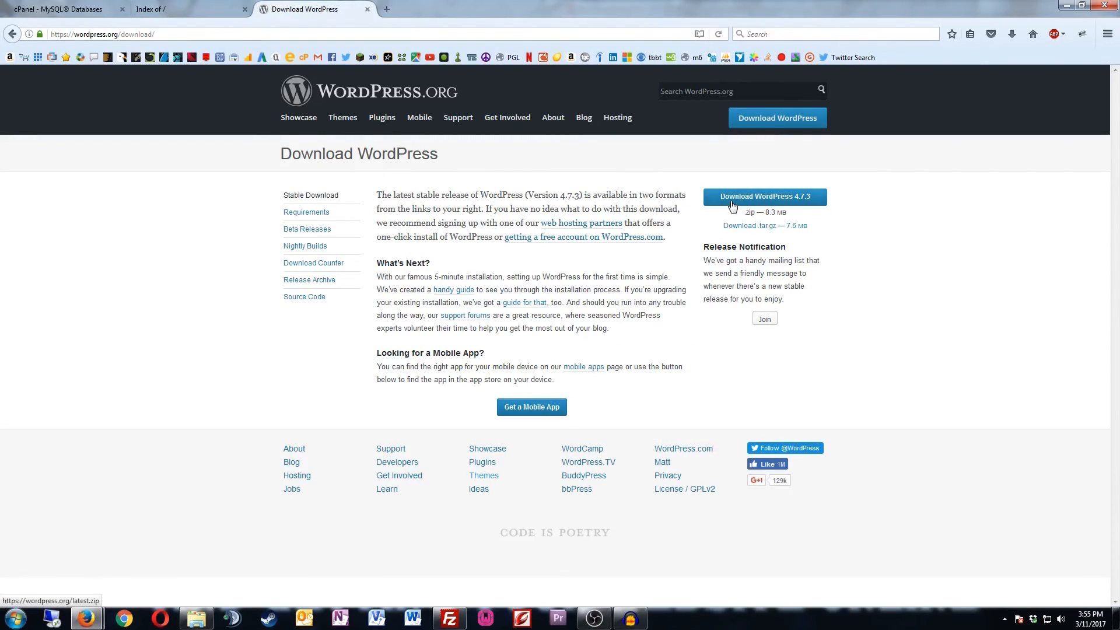
pyautogui.click(734, 204)
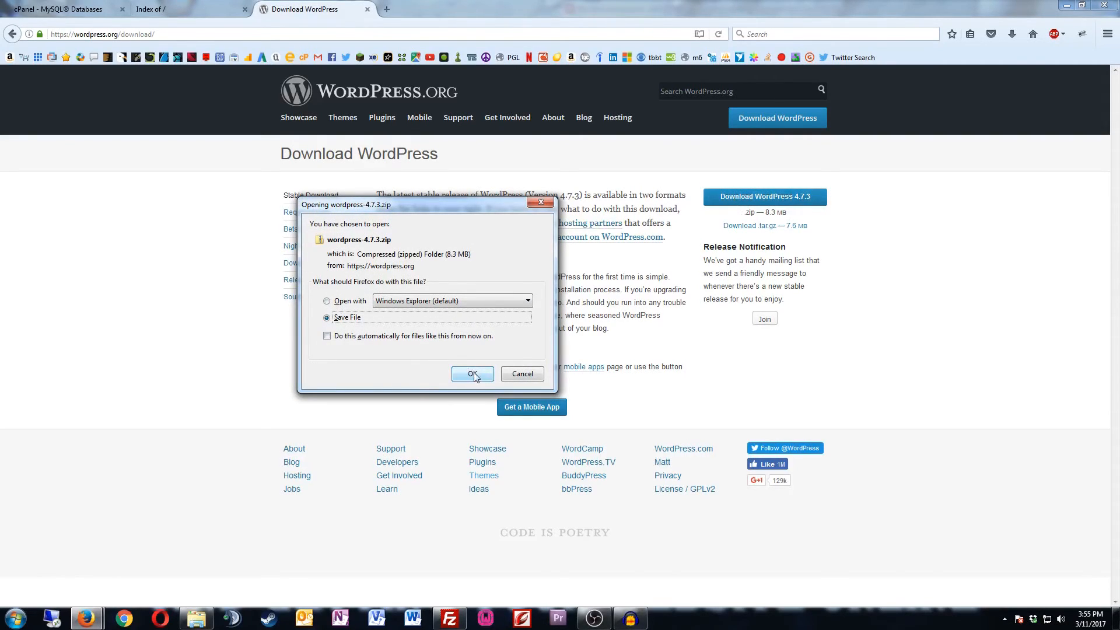
pyautogui.click(473, 375)
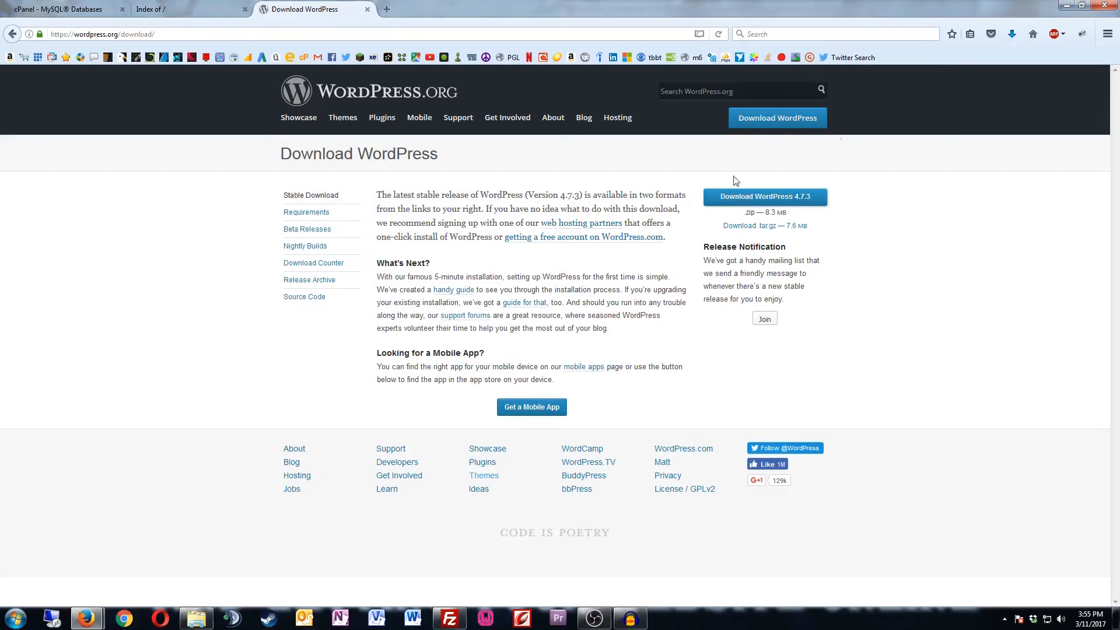
pyautogui.click(1013, 40)
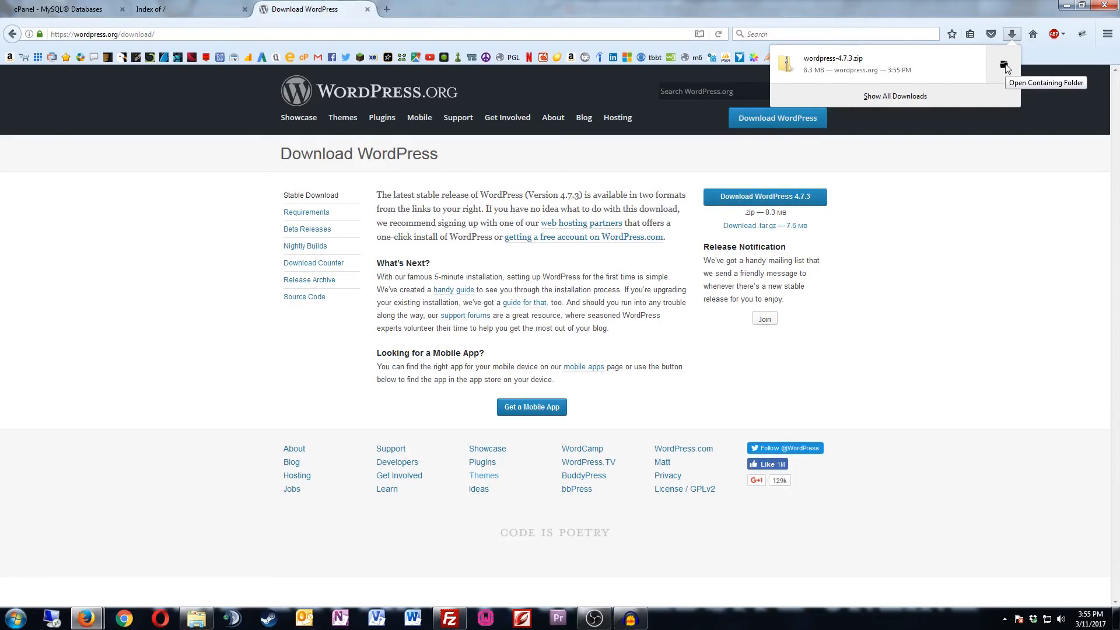
pyautogui.click(1005, 65)
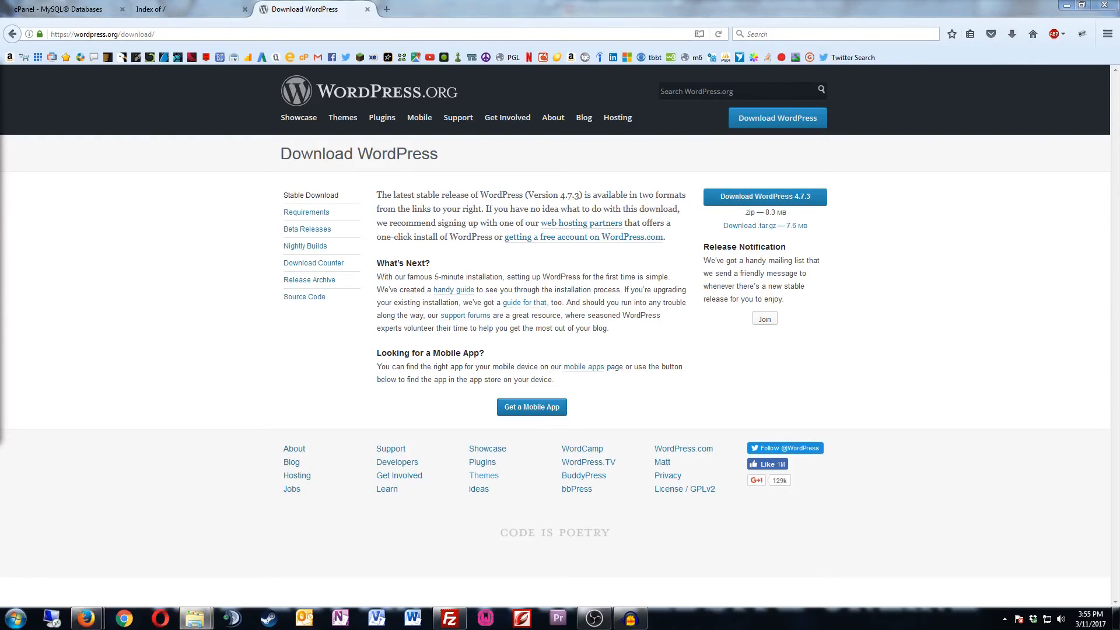
# Step: Minimize Firefox and FileZilla, then drag wordpress-4.7.3.zip onto the desktop
pyautogui.click(1066, 7)
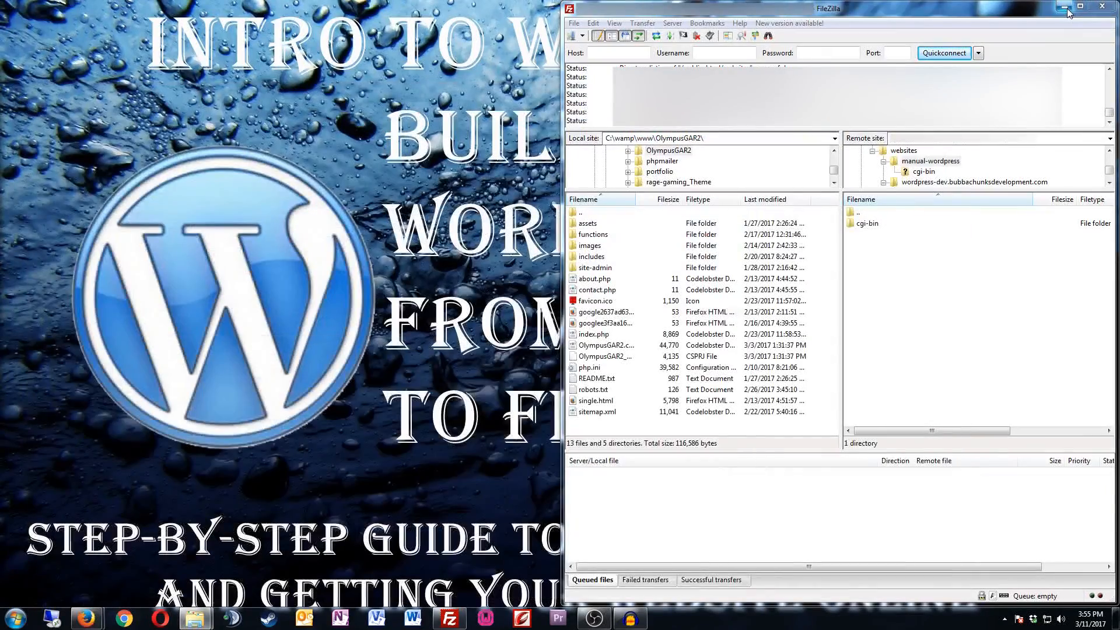
pyautogui.click(1066, 8)
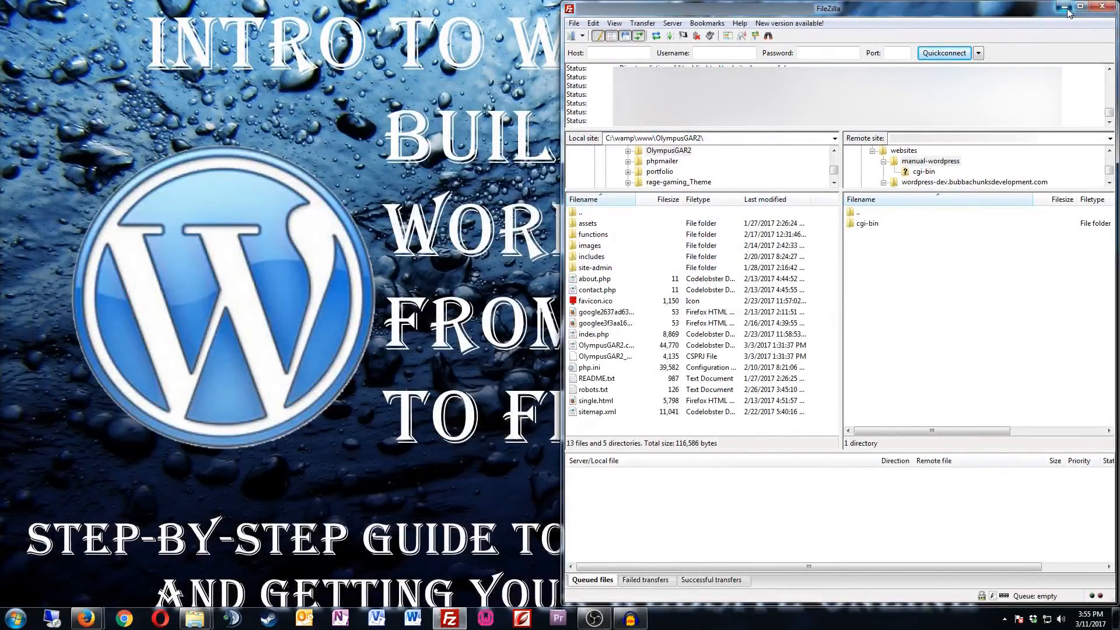
pyautogui.moveTo(0, 187); pyautogui.dragTo(598, 188)
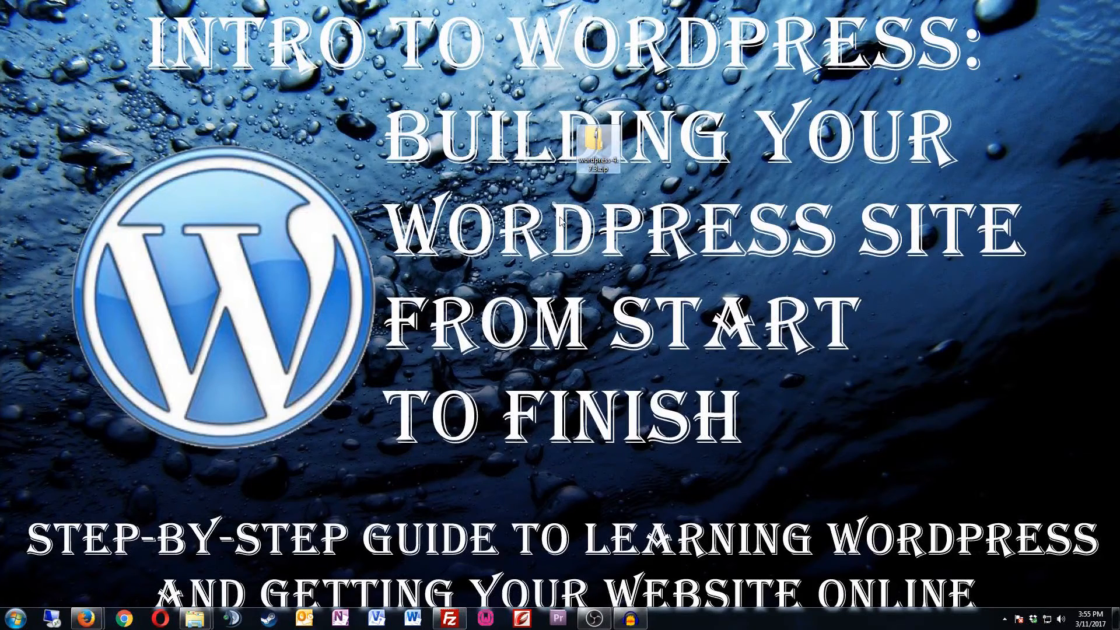
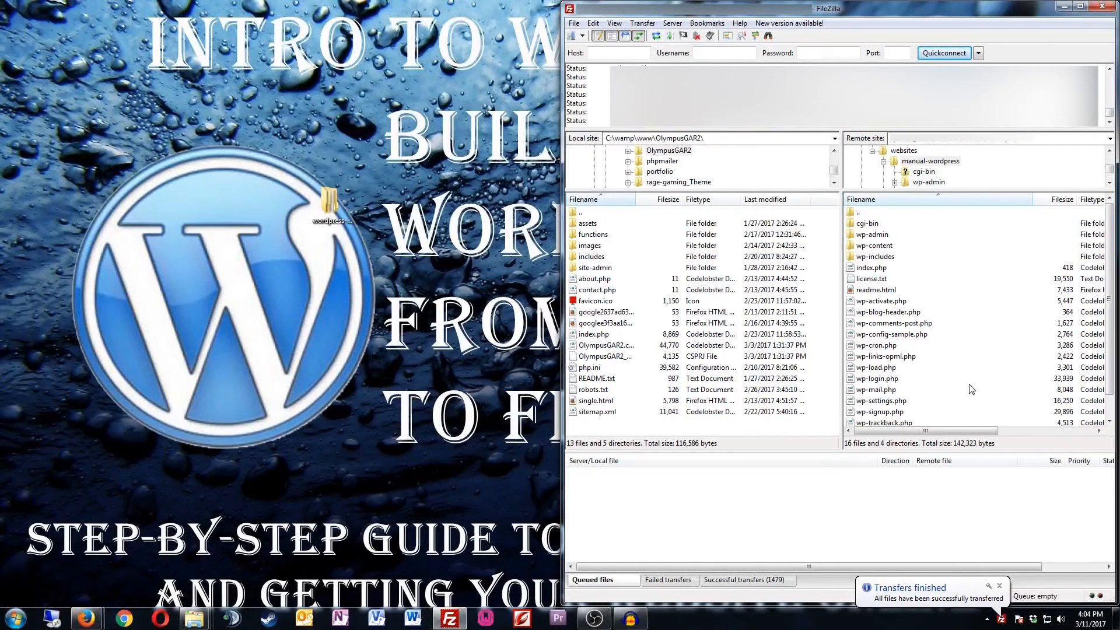
# Step: Check the Successful transfers list for the completed upload, then return to the browser
pyautogui.click(760, 580)
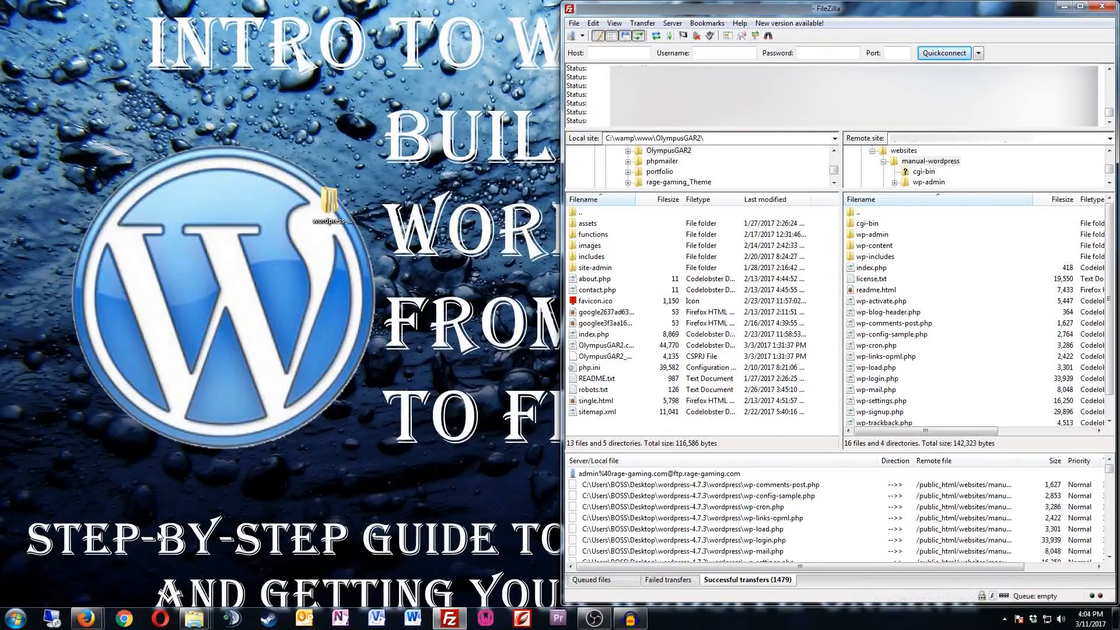
pyautogui.click(95, 567)
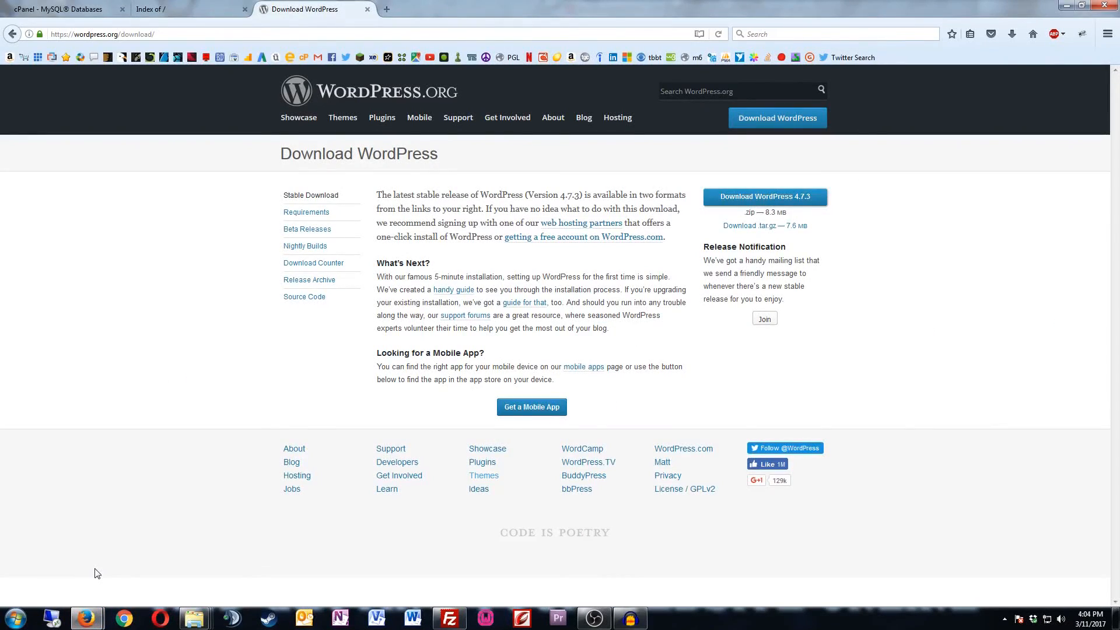
# Step: Reload the manual-wordpress site to launch setup-config.php and continue in English (United States)
pyautogui.click(175, 11)
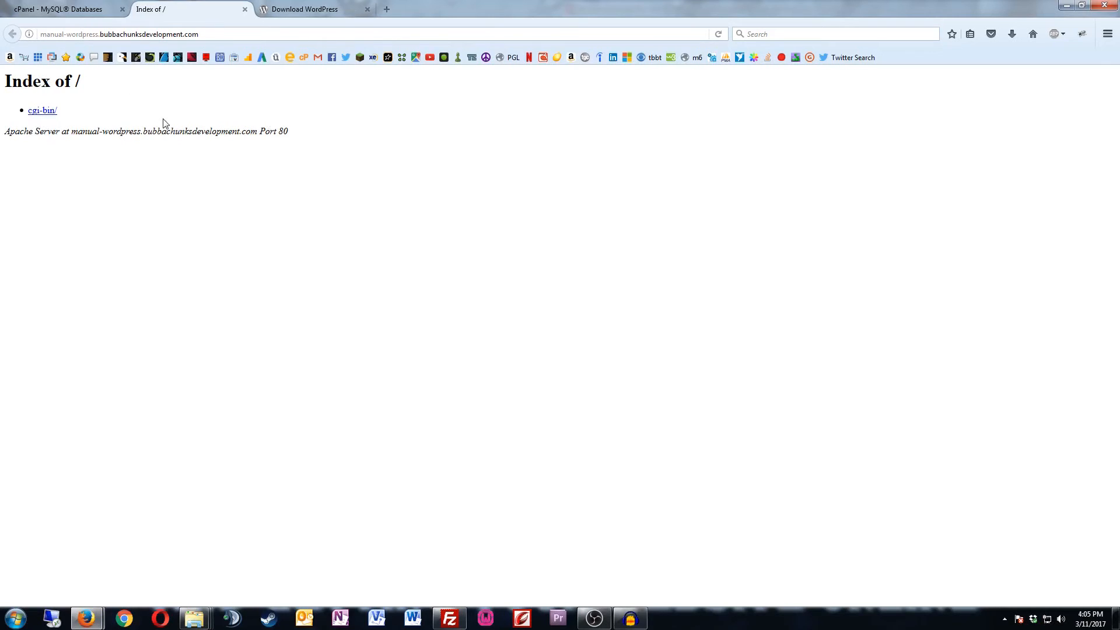
pyautogui.click(718, 32)
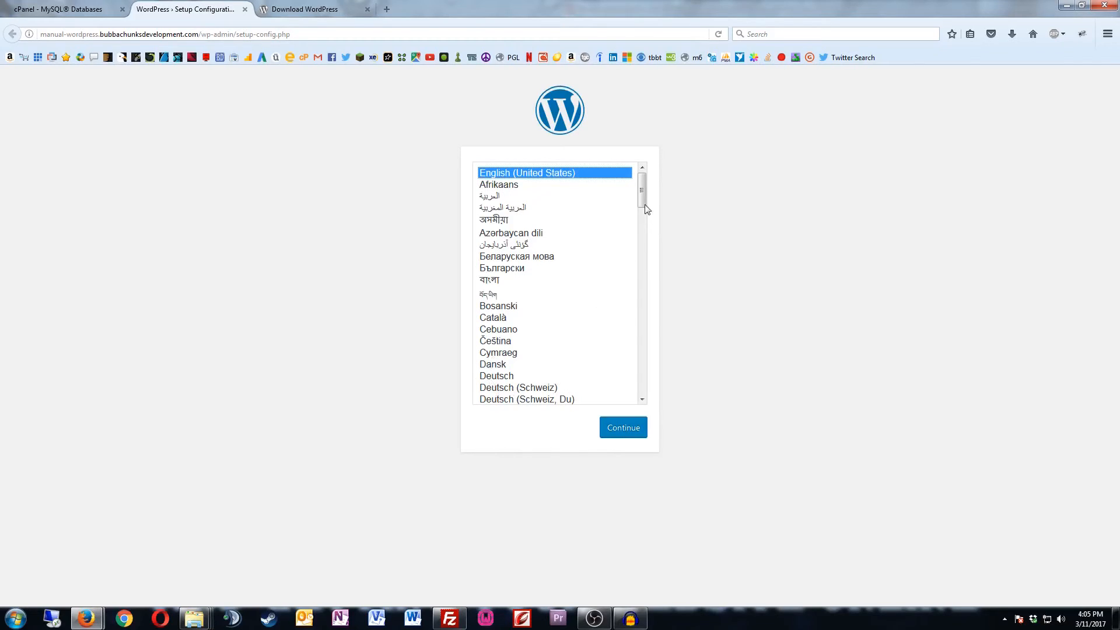
pyautogui.moveTo(643, 201); pyautogui.dragTo(612, 183)
pyautogui.click(613, 436)
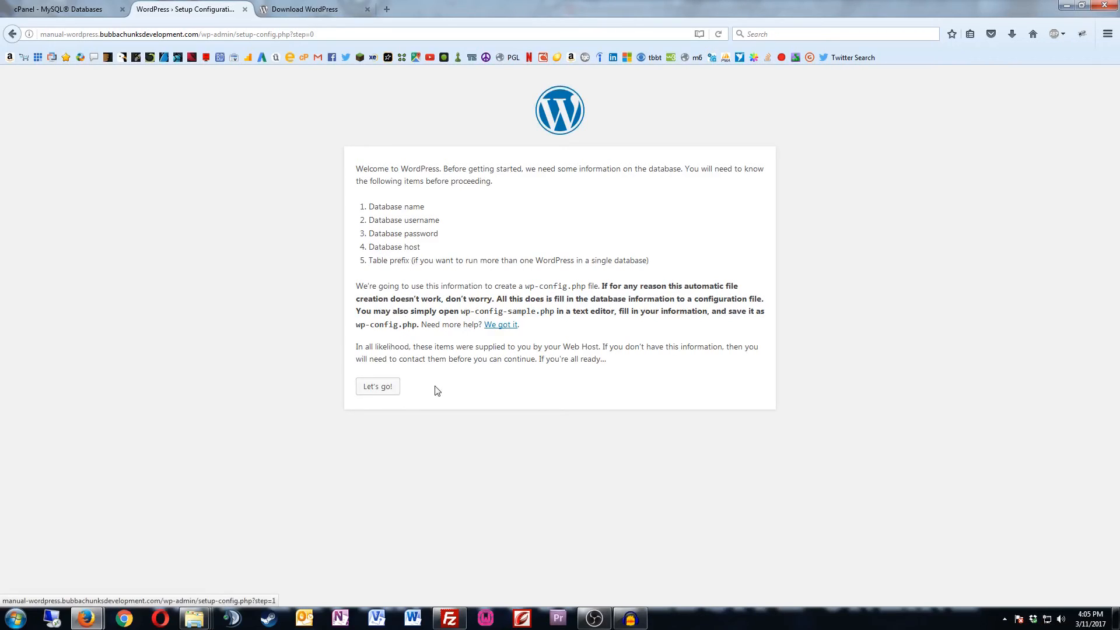
# Step: Open the database form and enter the database name ragegami_manual, checked in cPanel
pyautogui.click(381, 386)
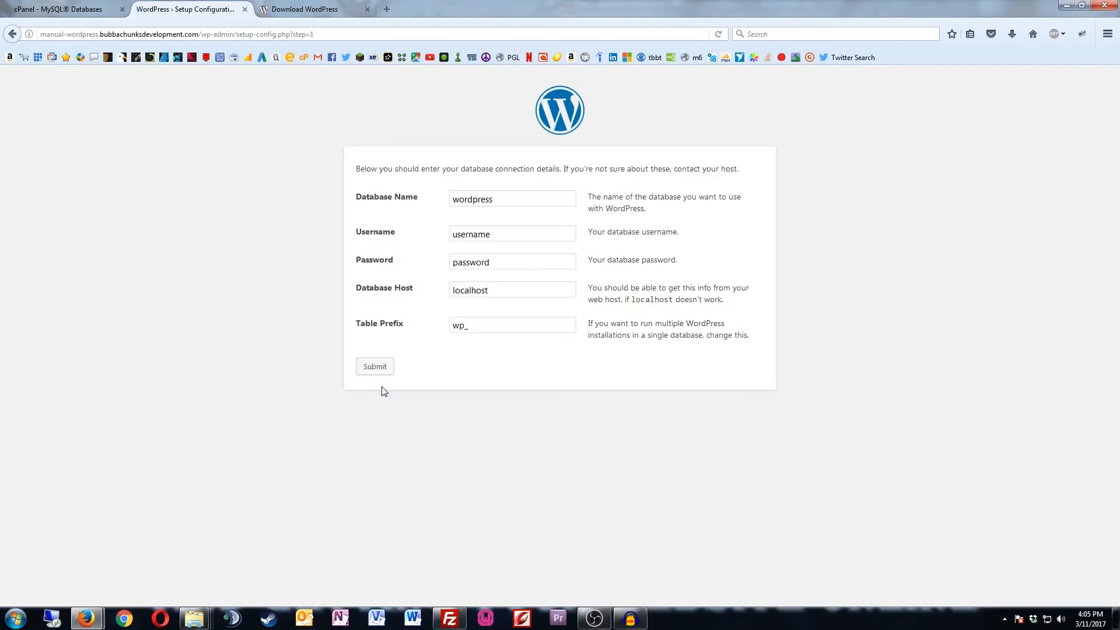
pyautogui.doubleClick(501, 199)
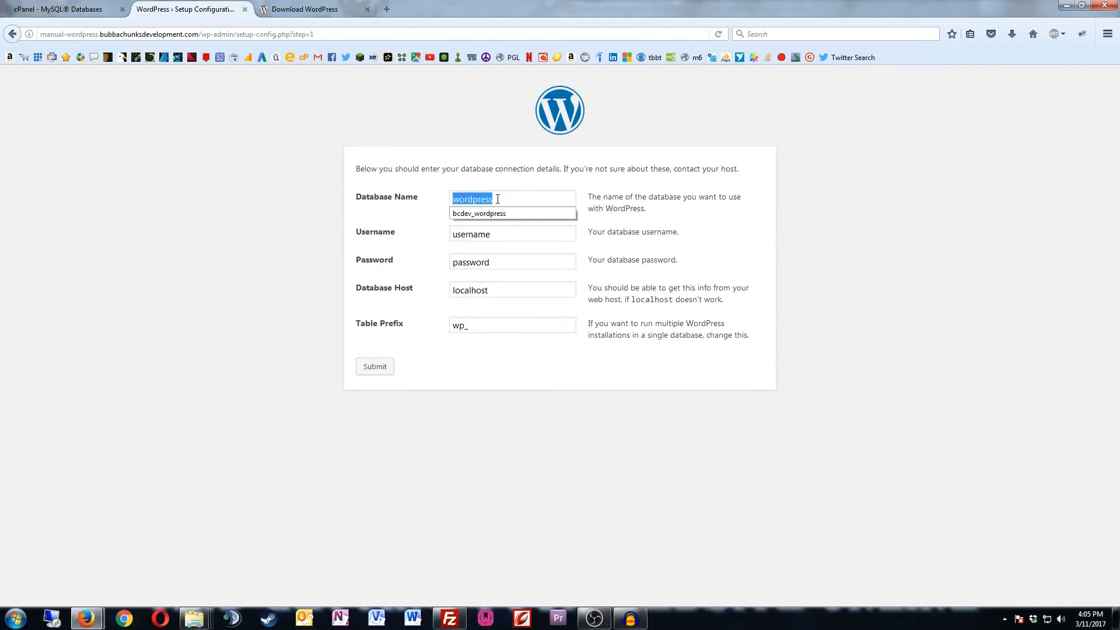
pyautogui.click(86, 18)
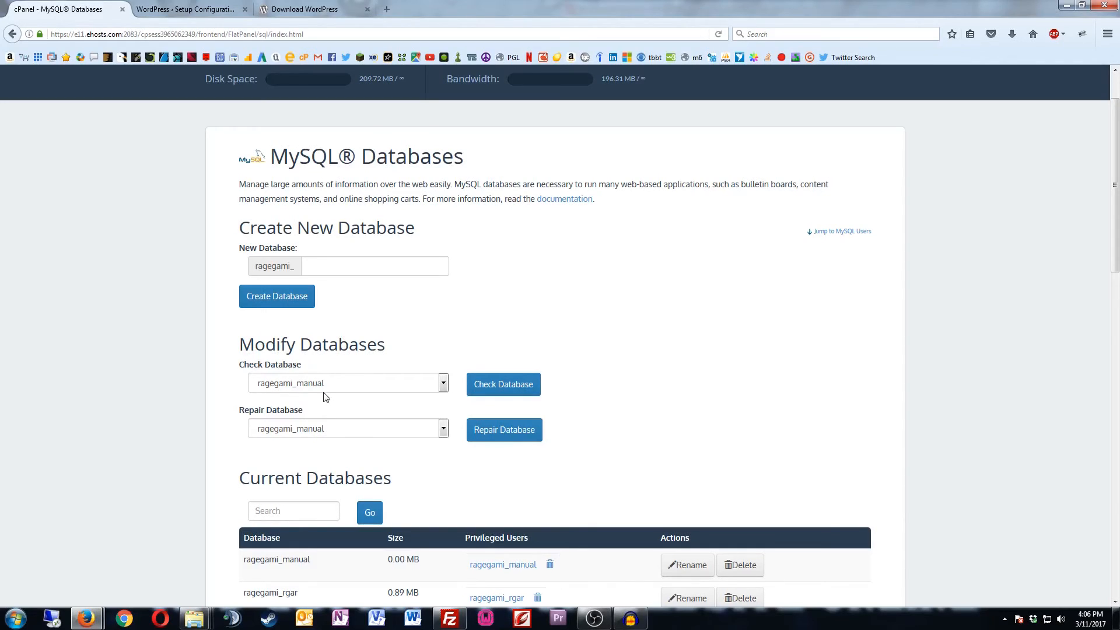
pyautogui.click(189, 15)
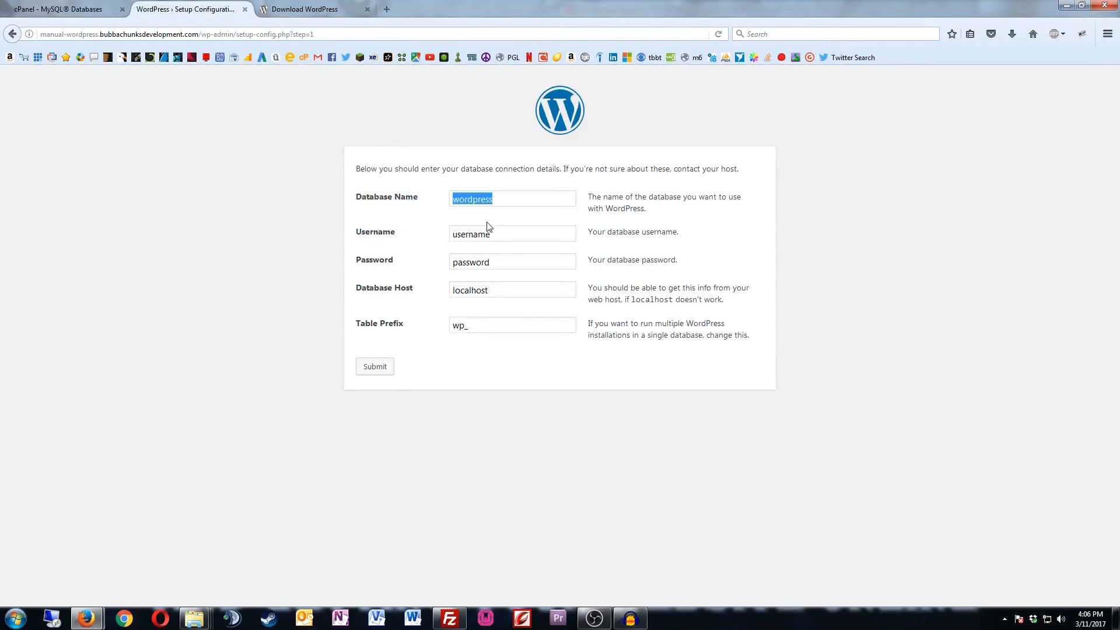
pyautogui.write('ragegami_manula')
pyautogui.press('BackSpace')
pyautogui.press('BackSpace')
pyautogui.press('BackSpace')
pyautogui.write('ual')
pyautogui.moveTo(499, 237); pyautogui.dragTo(443, 237)
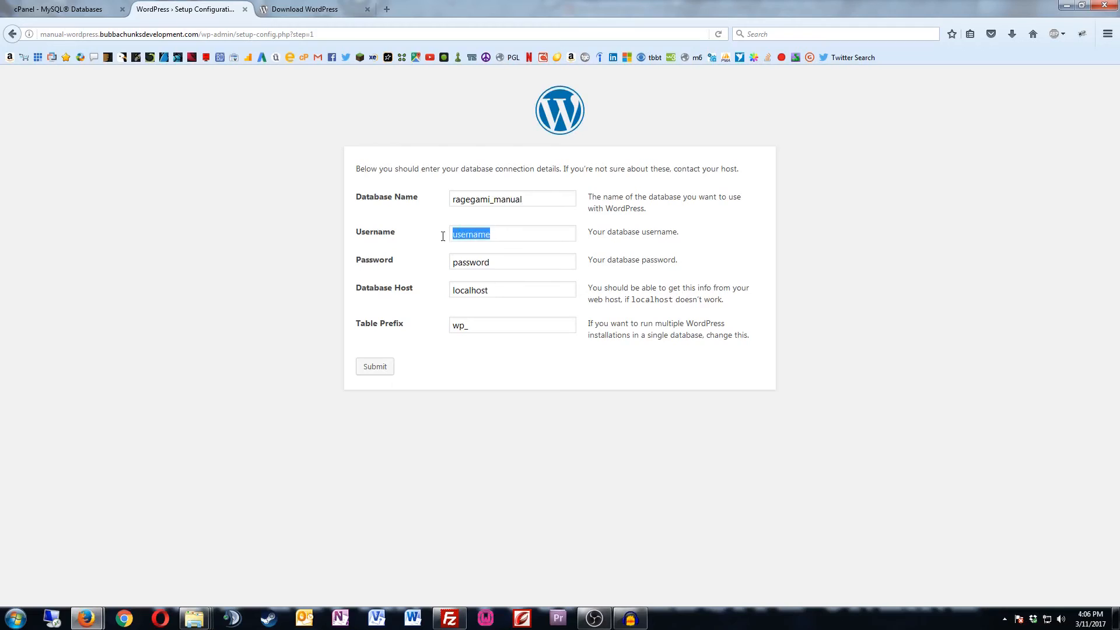
pyautogui.write('ragegami_manual')
pyautogui.doubleClick(475, 261)
pyautogui.rightClick(475, 263)
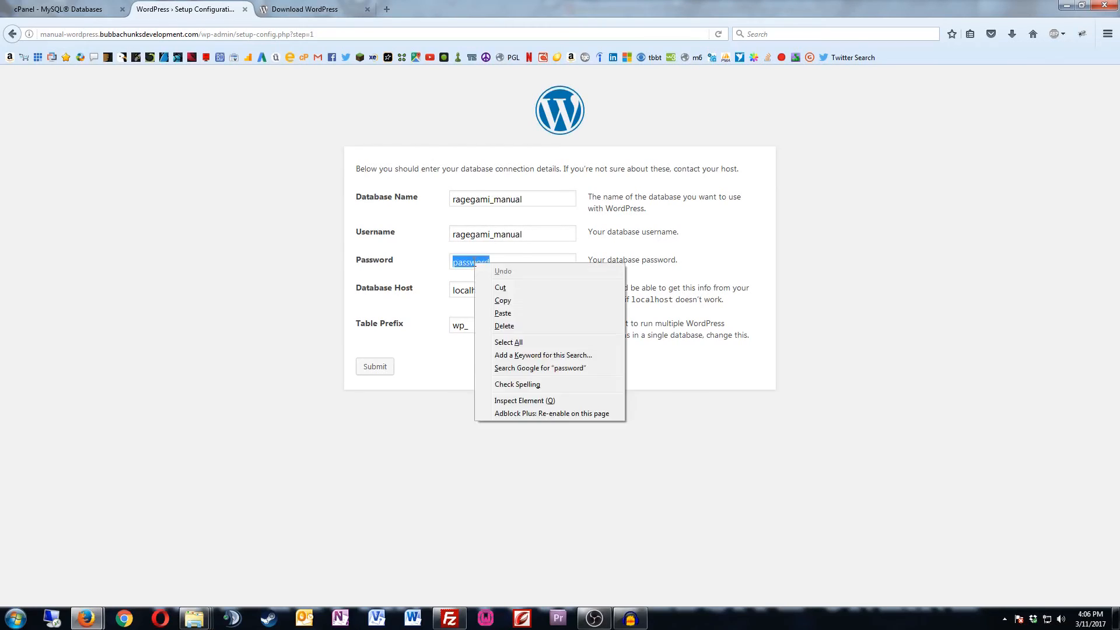
pyautogui.click(506, 313)
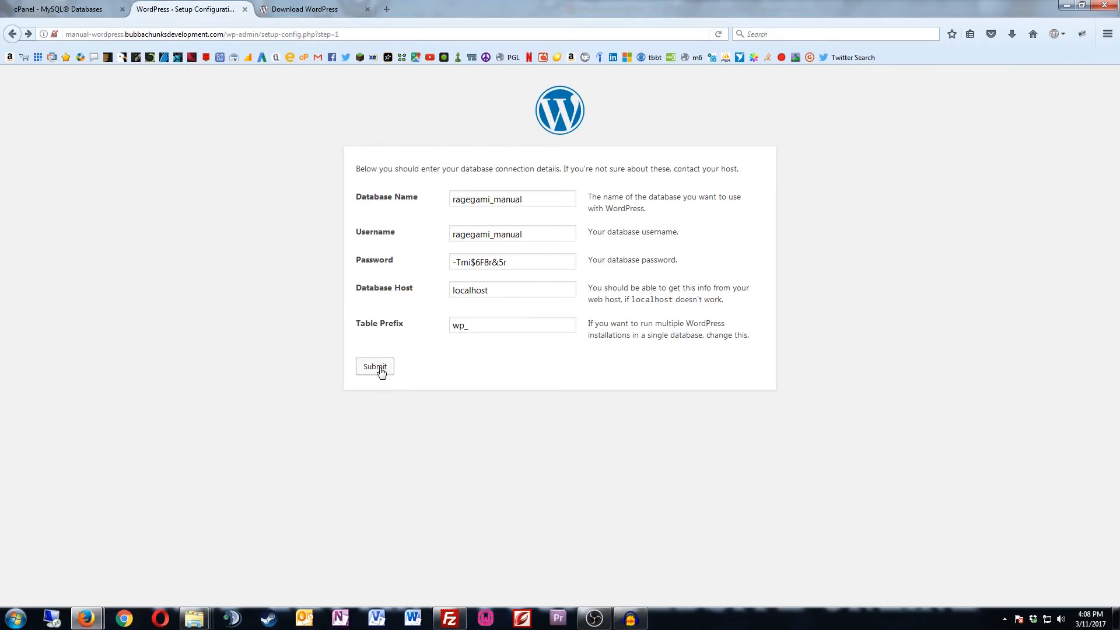
pyautogui.click(375, 367)
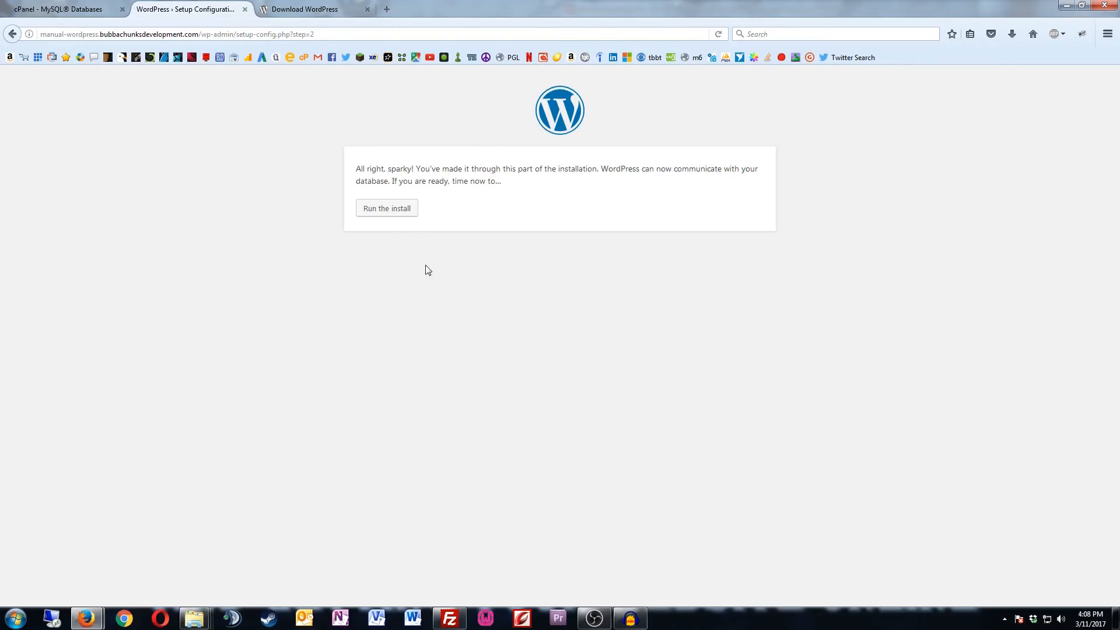
# Step: Run the WordPress installation from the step 2 confirmation page
pyautogui.click(376, 211)
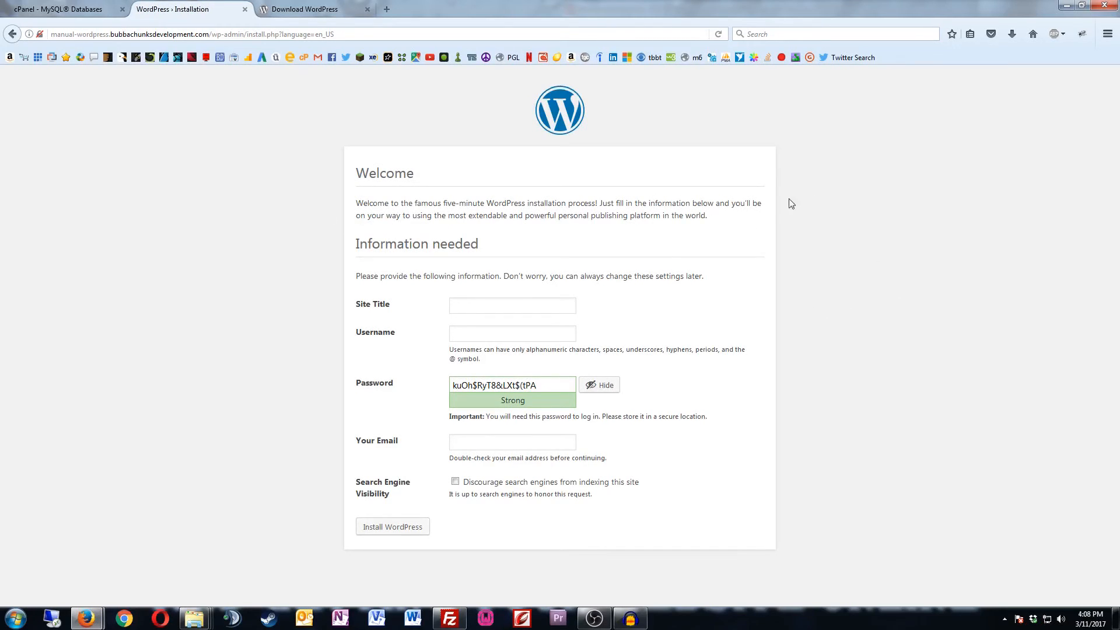
# Step: Enter the site title 'manual install' and an admin username
pyautogui.click(502, 305)
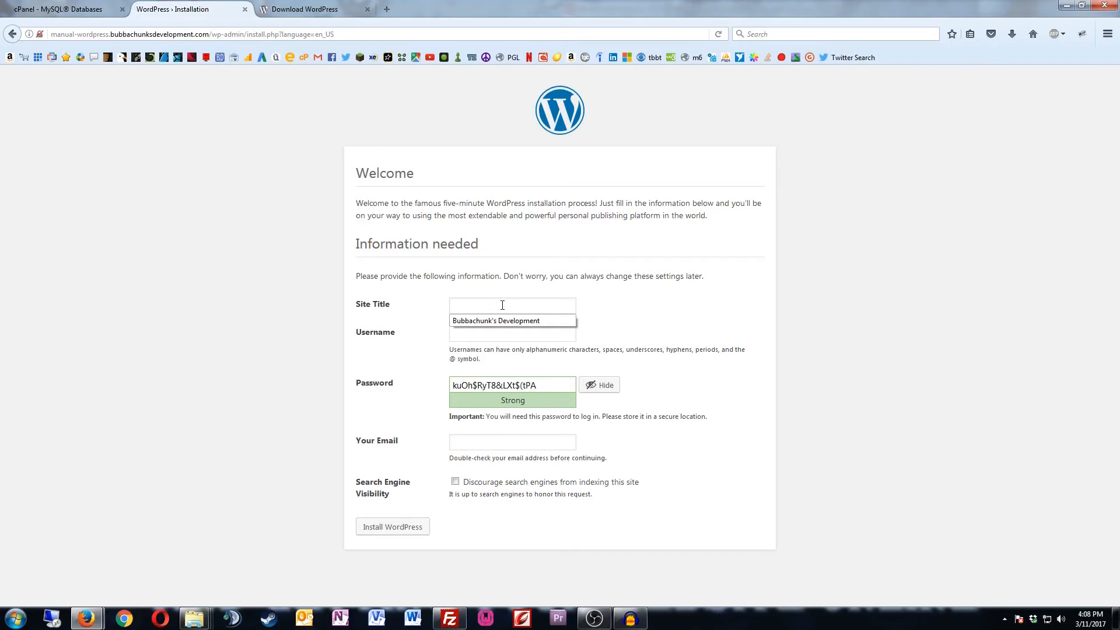
pyautogui.write('manua')
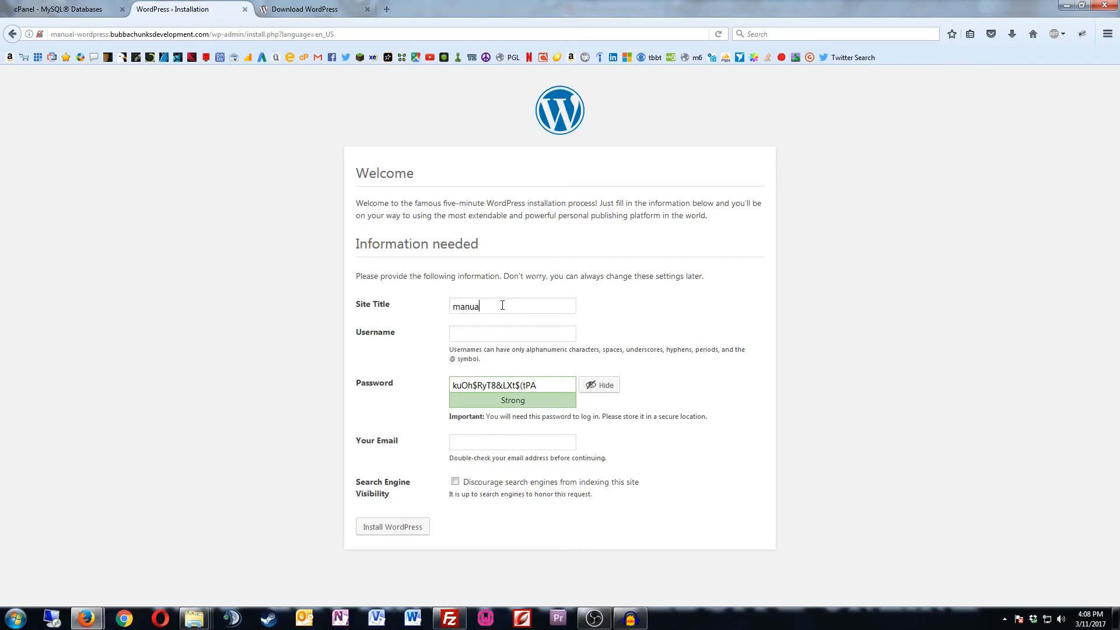
pyautogui.write('l install')
pyautogui.click(508, 328)
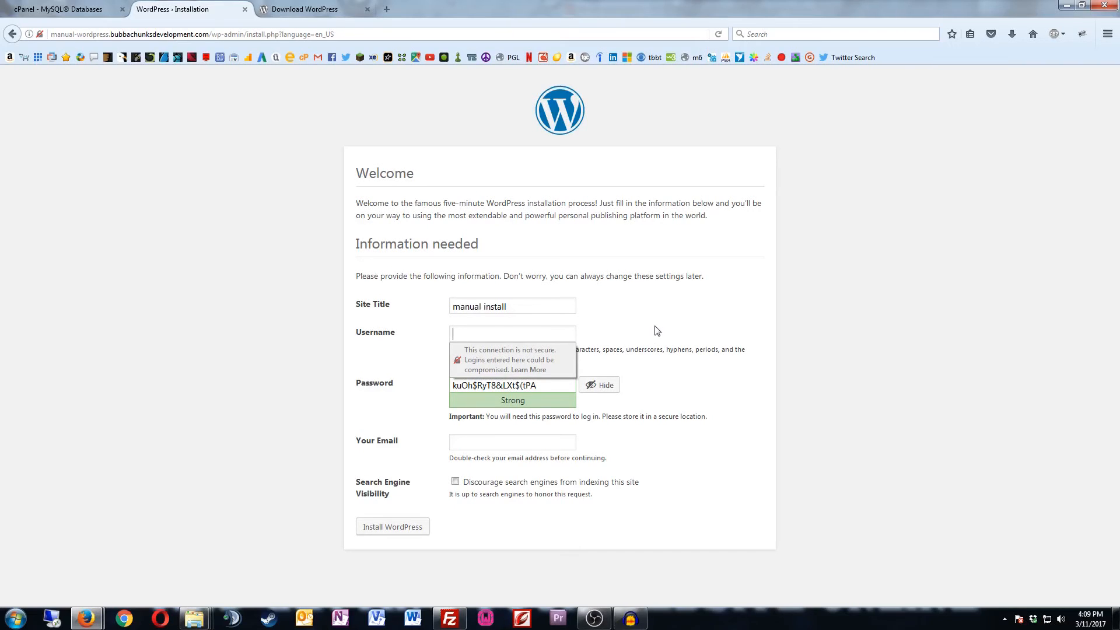
pyautogui.write('bubbachunk')
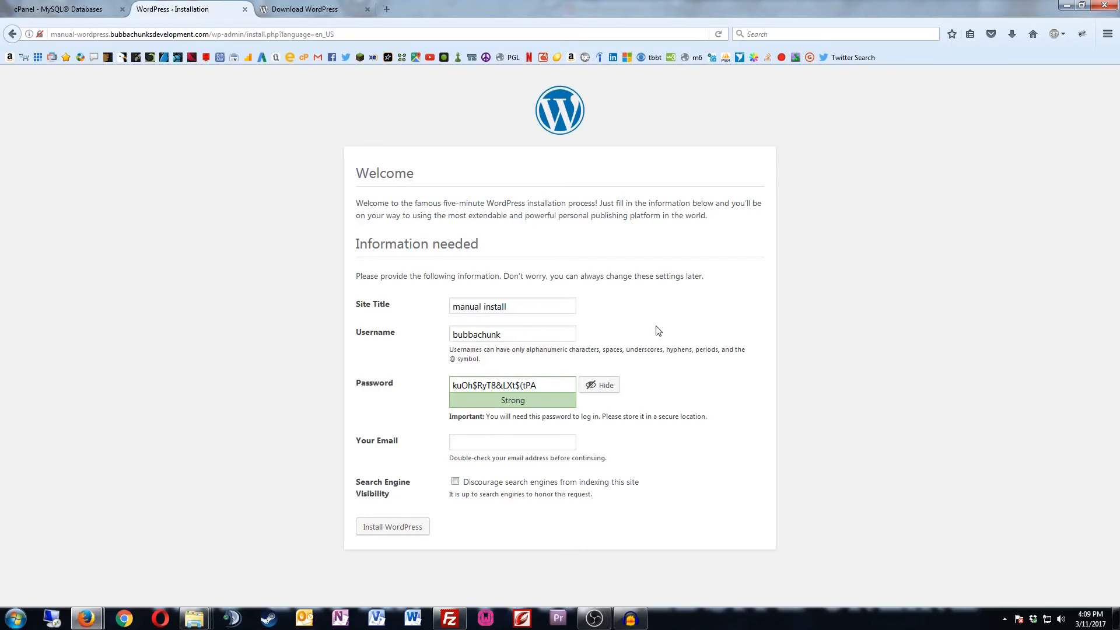
# Step: Copy the generated strong password, fill in the admin e-mail, and install WordPress
pyautogui.tripleClick(494, 385)
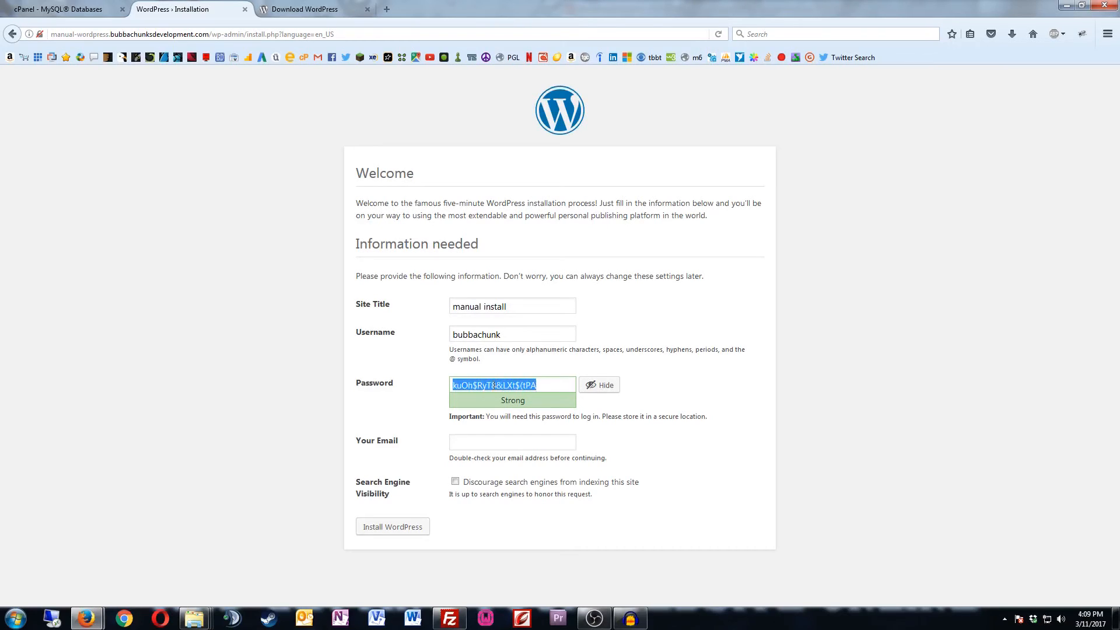
pyautogui.rightClick(494, 385)
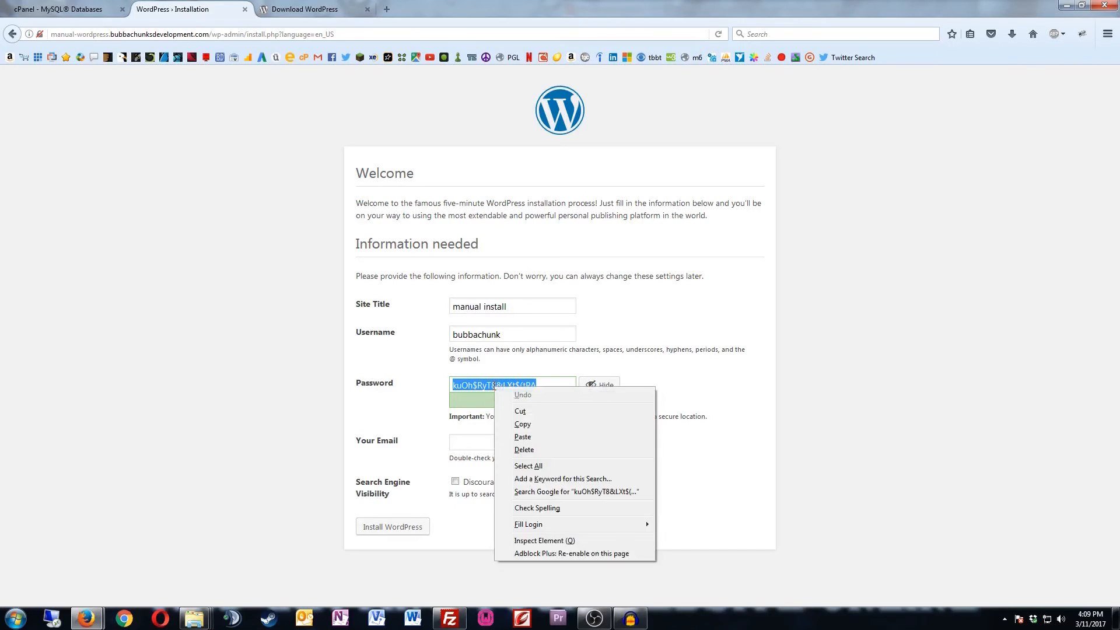
pyautogui.click(523, 429)
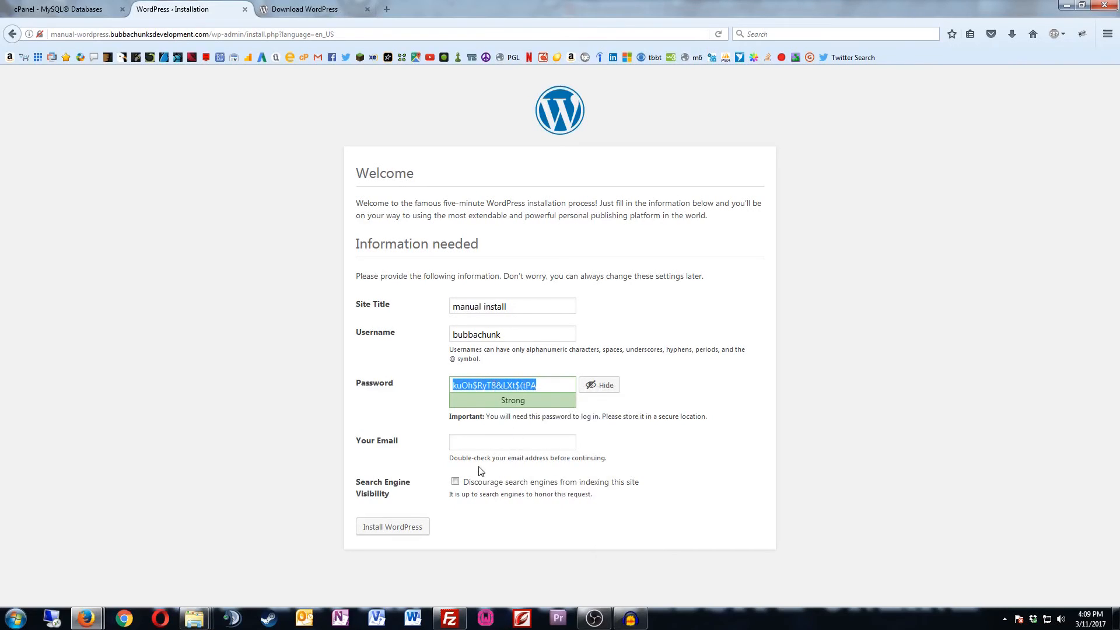
pyautogui.click(481, 442)
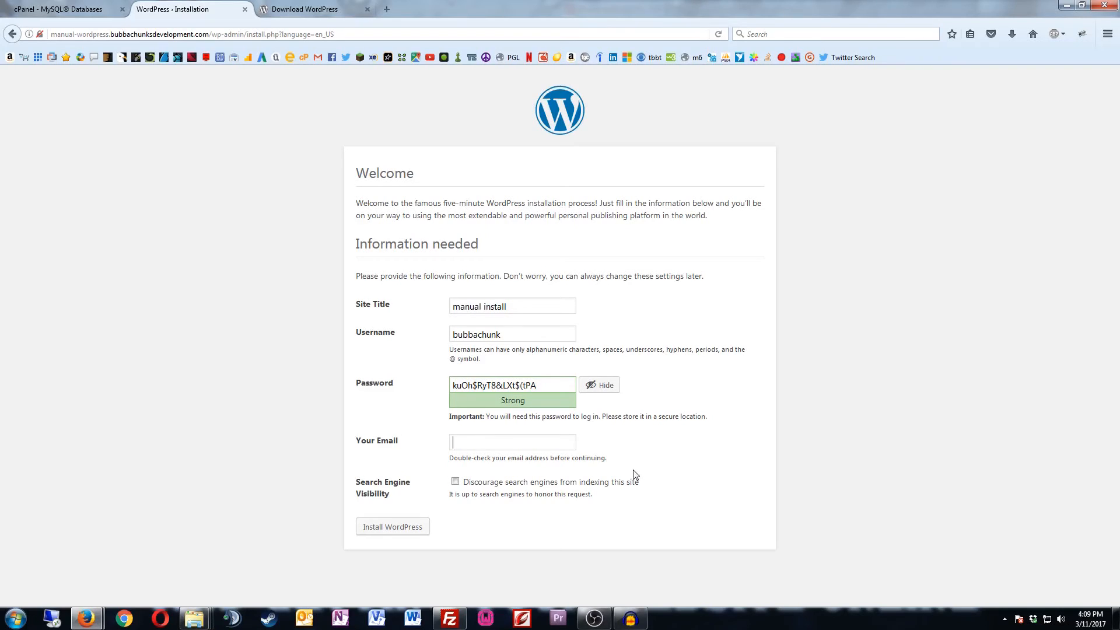
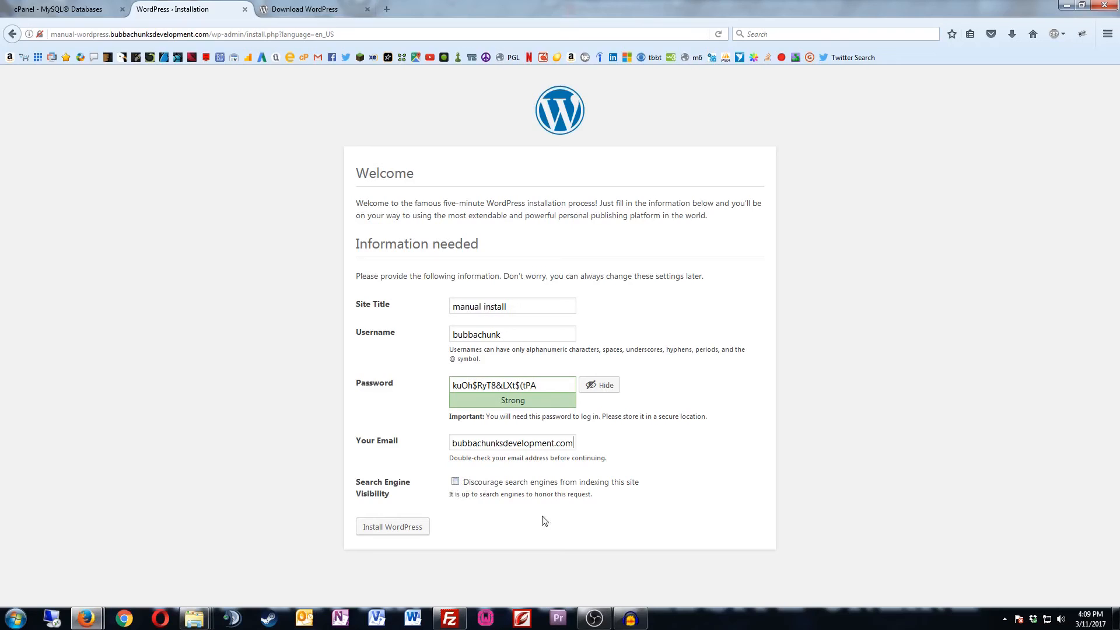
pyautogui.click(384, 532)
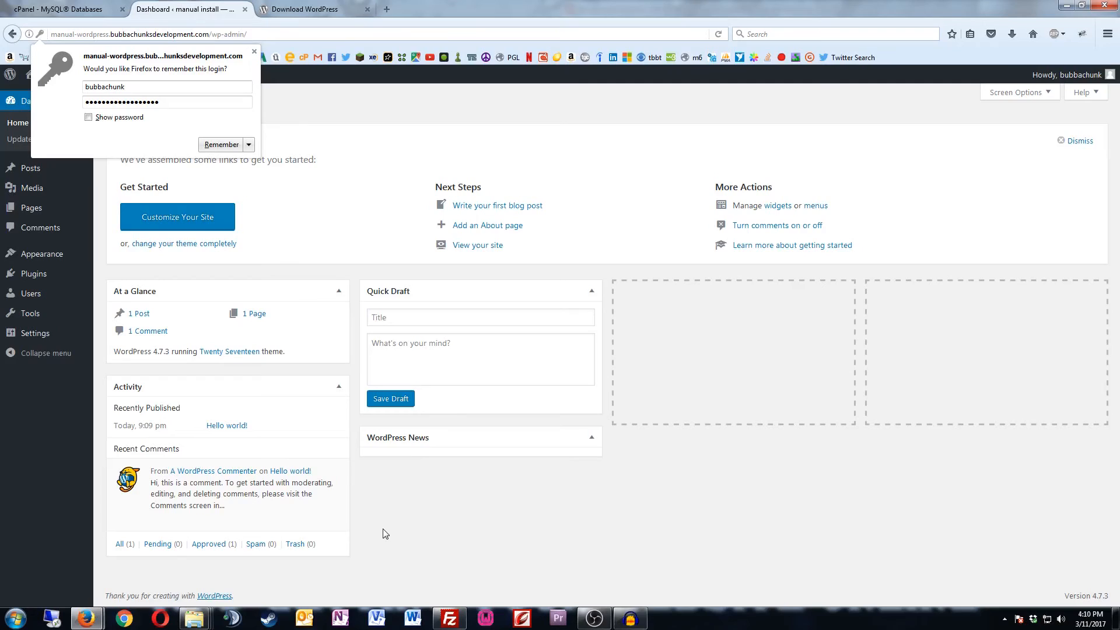
# Step: Save the login in Firefox, then visit the Manual Install homepage and scroll its first post
pyautogui.click(203, 144)
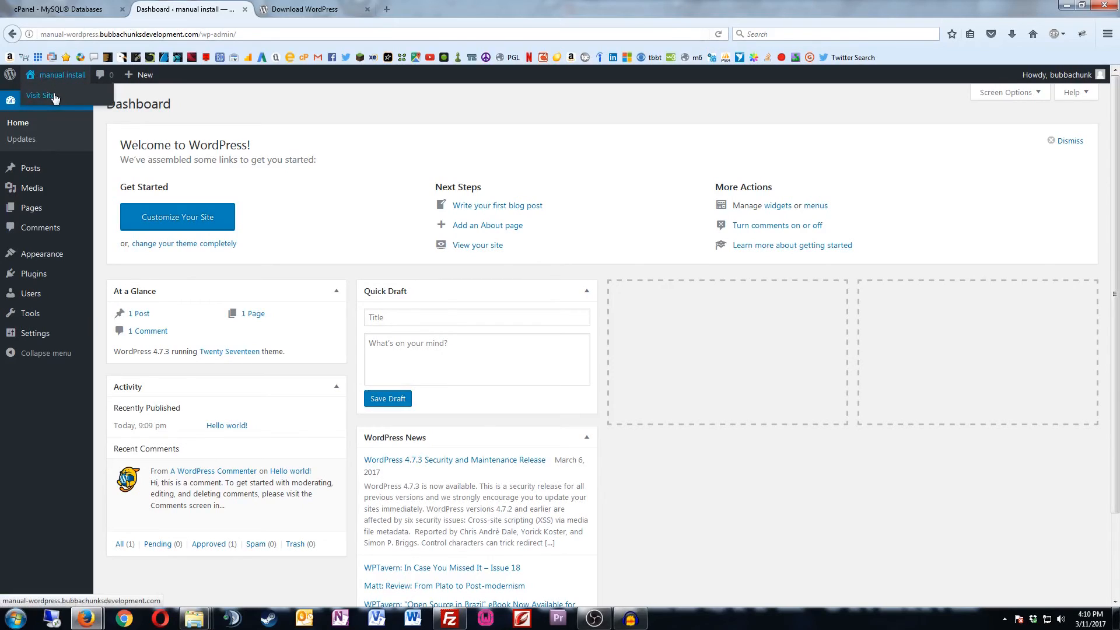
pyautogui.click(54, 96)
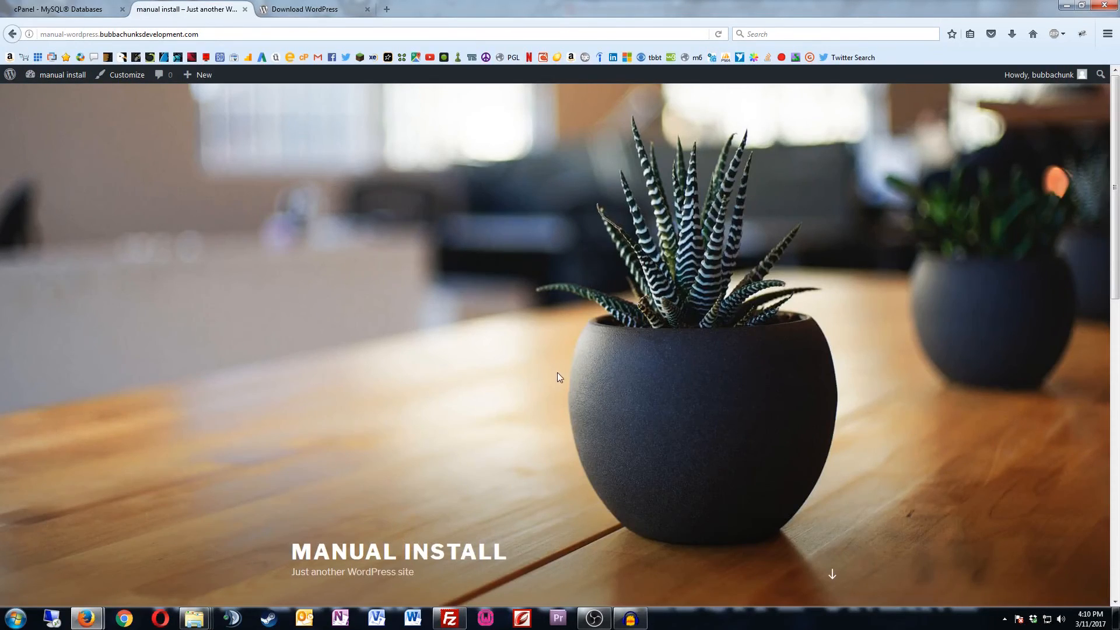
pyautogui.scroll(-10, 558, 374)
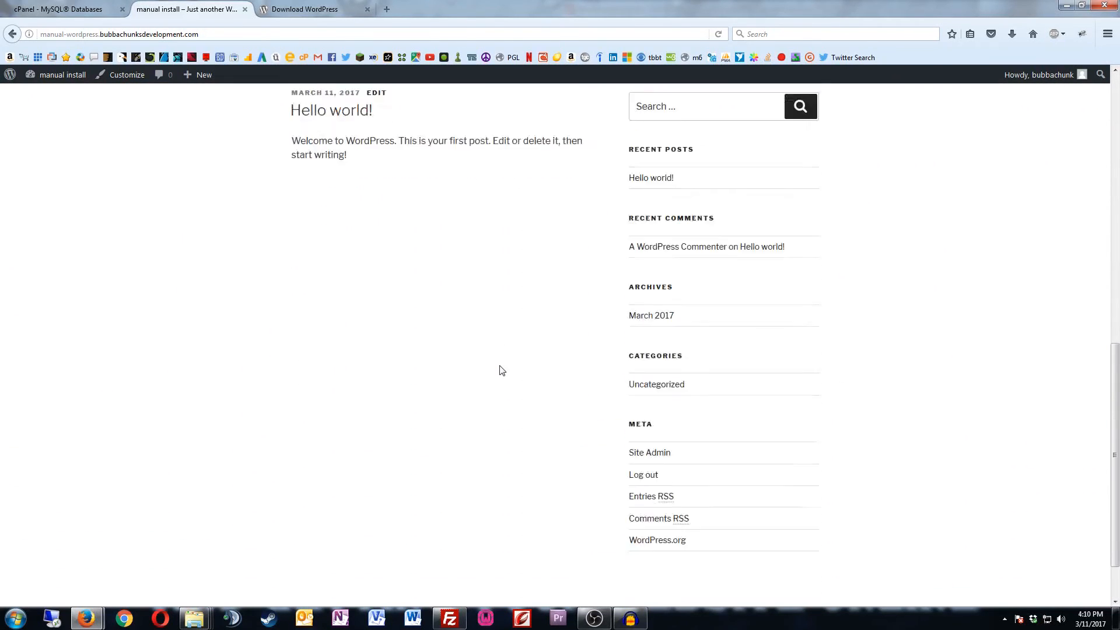
pyautogui.scroll(-2, 501, 370)
pyautogui.scroll(12, 500, 369)
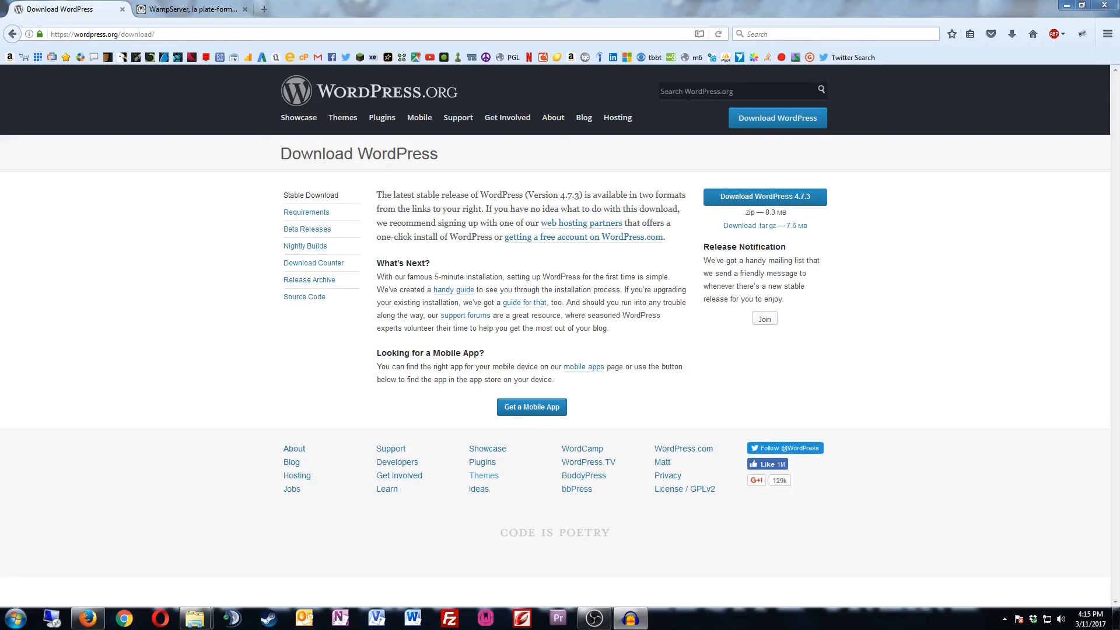
# Step: Check the WampServer tab, minimize Firefox, and launch WampServer from the taskbar
pyautogui.click(170, 12)
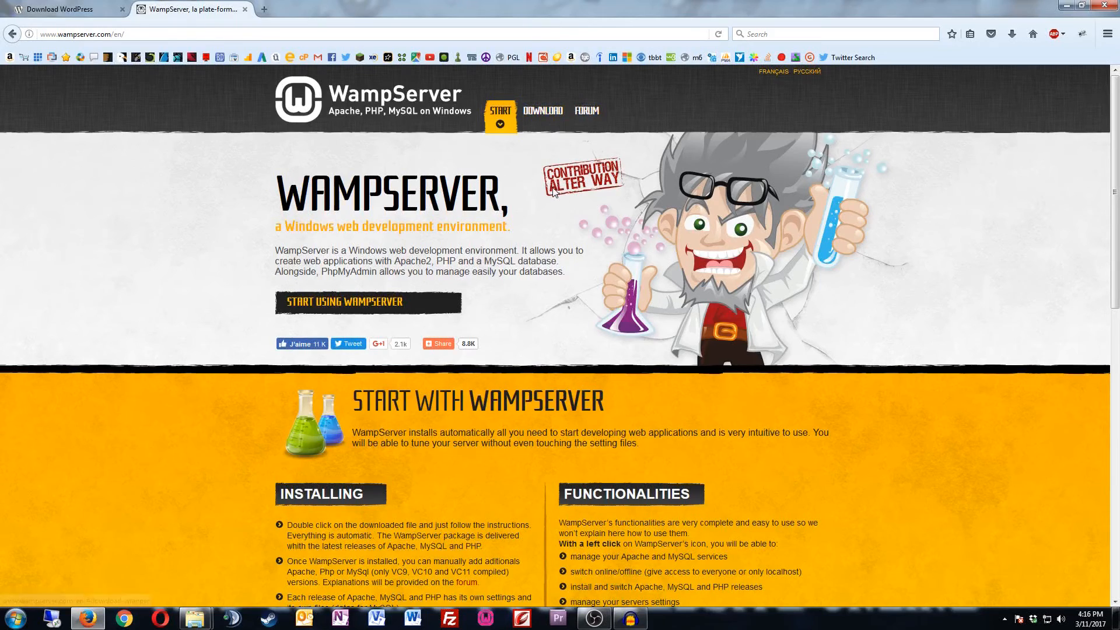
pyautogui.click(74, 7)
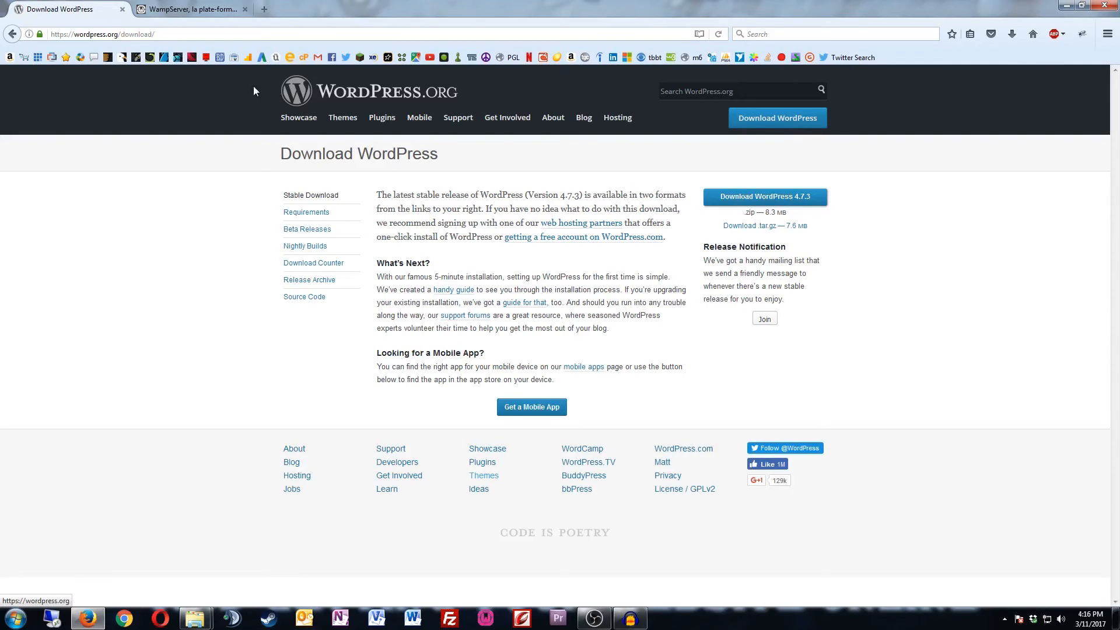
pyautogui.click(1067, 10)
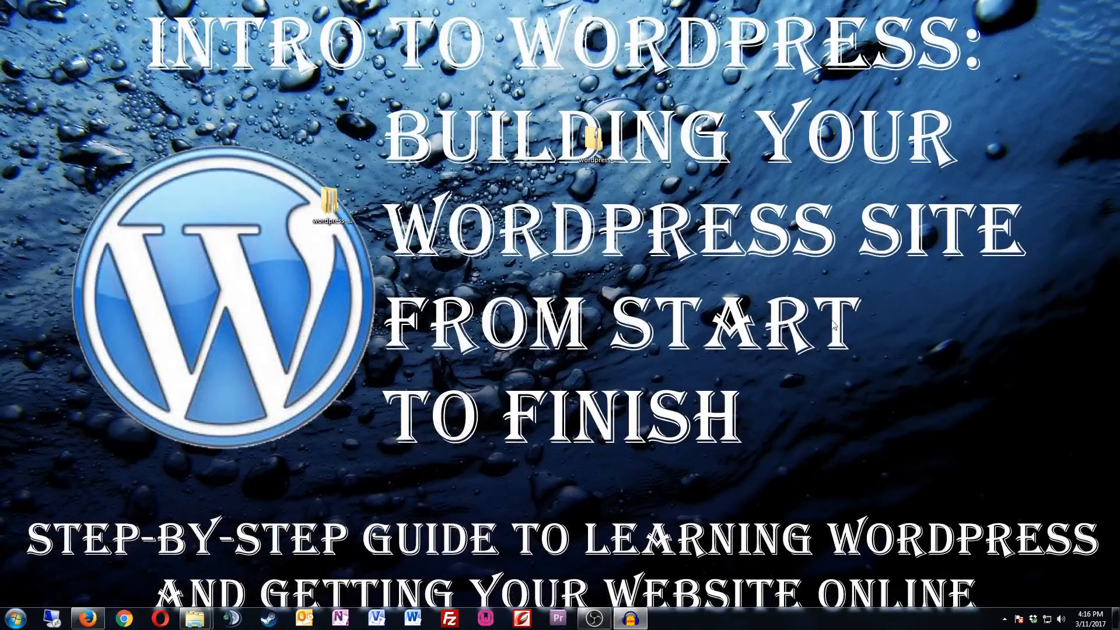
pyautogui.click(484, 618)
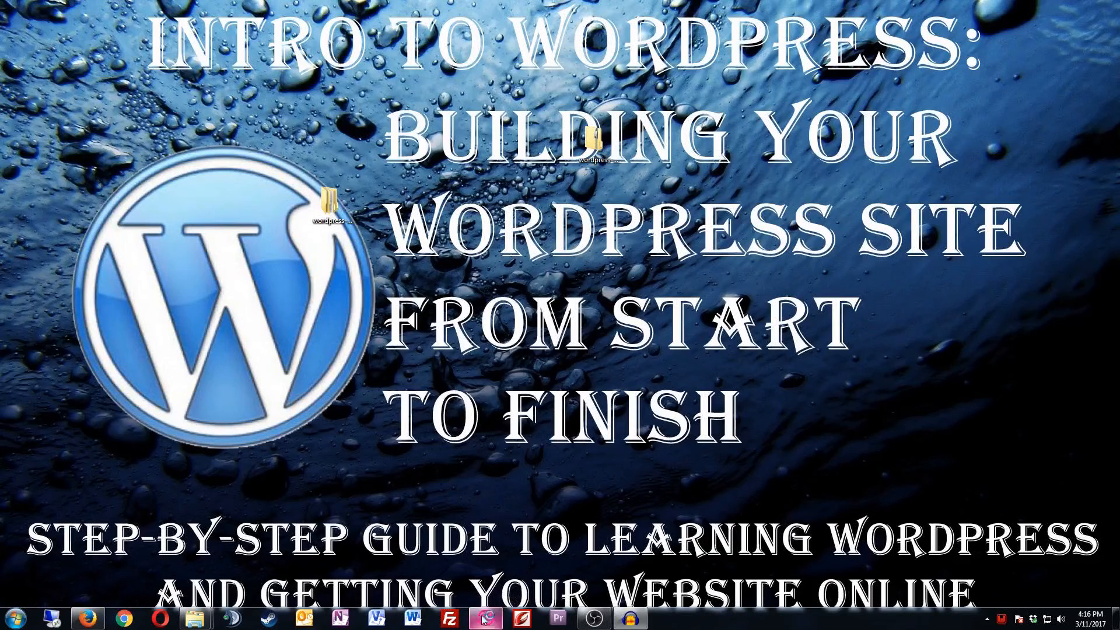
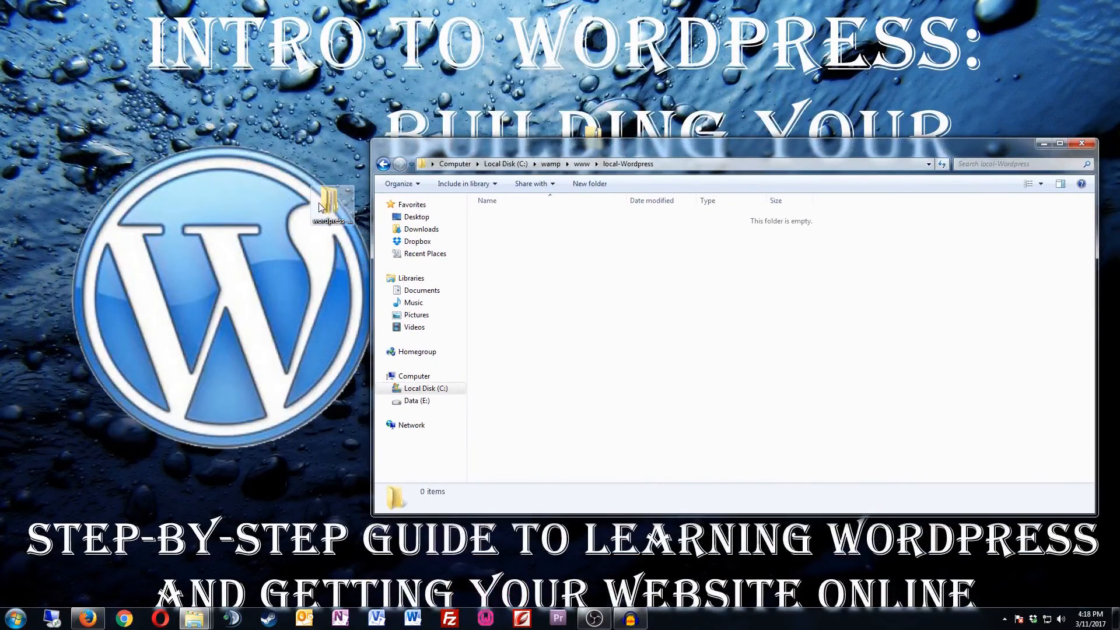
# Step: Move all 19 files from the inner wordpress folder into local-Wordpress and close the emptied window
pyautogui.doubleClick(322, 205)
pyautogui.moveTo(530, 163); pyautogui.dragTo(168, 242)
pyautogui.doubleClick(176, 241)
pyautogui.moveTo(147, 548); pyautogui.dragTo(149, 307)
pyautogui.moveTo(178, 403); pyautogui.dragTo(868, 376)
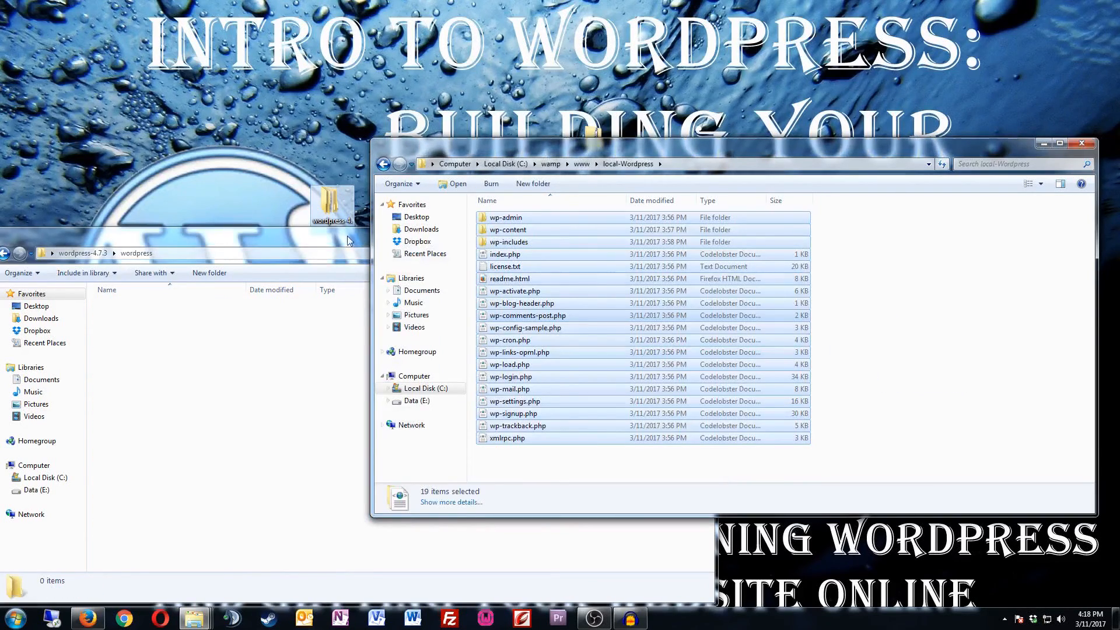
pyautogui.click(344, 234)
pyautogui.click(701, 232)
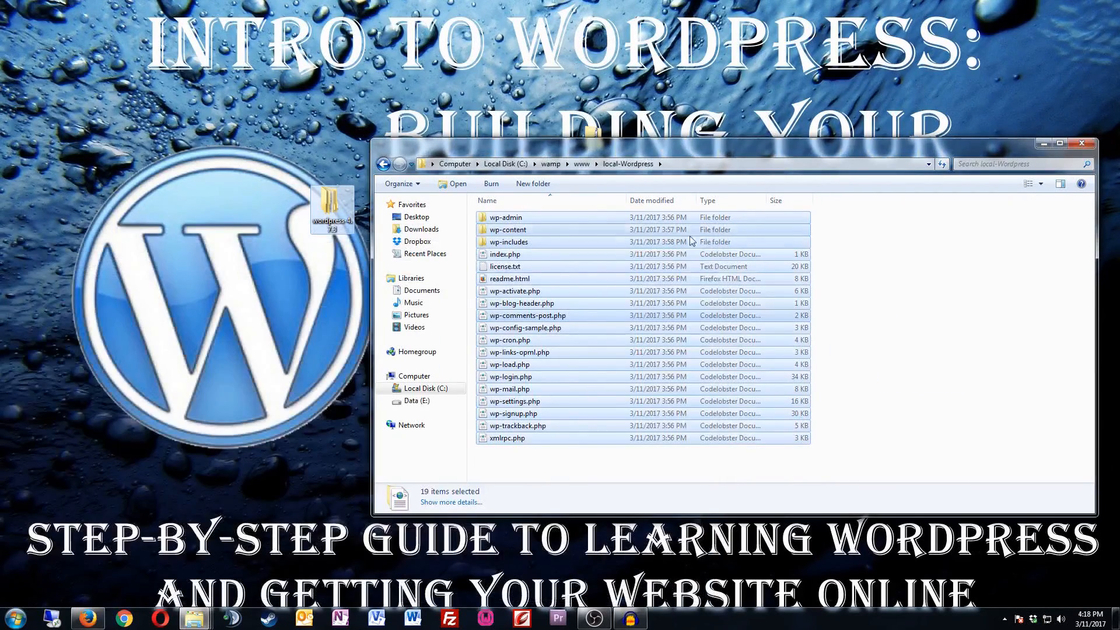
pyautogui.moveTo(671, 143); pyautogui.dragTo(463, 119)
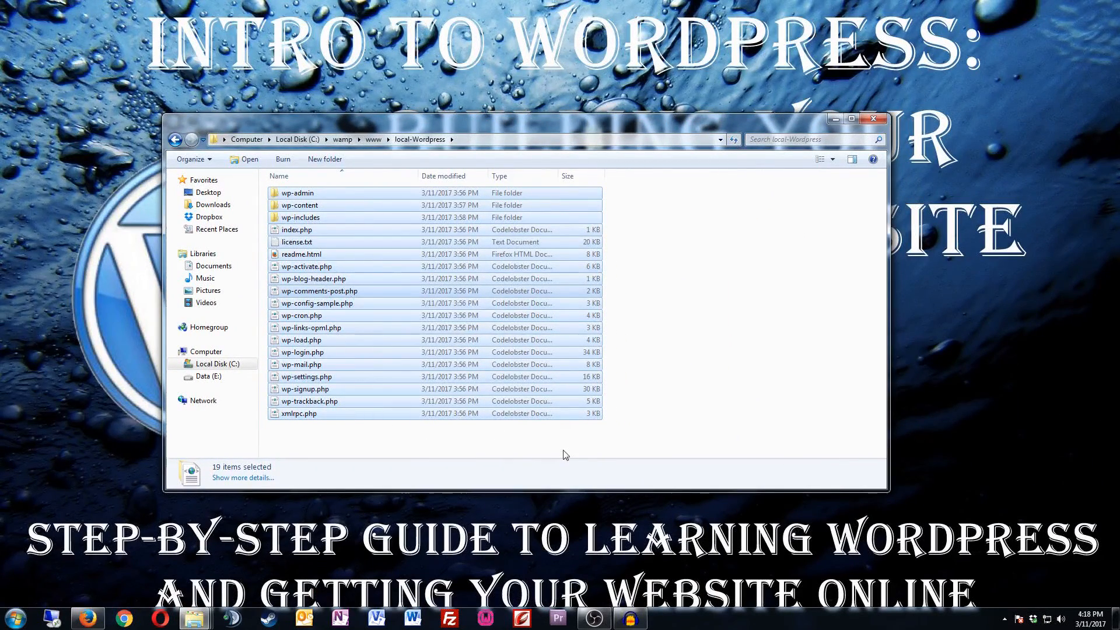
# Step: Open phpMyAdmin from the WampServer tray menu
pyautogui.click(1004, 619)
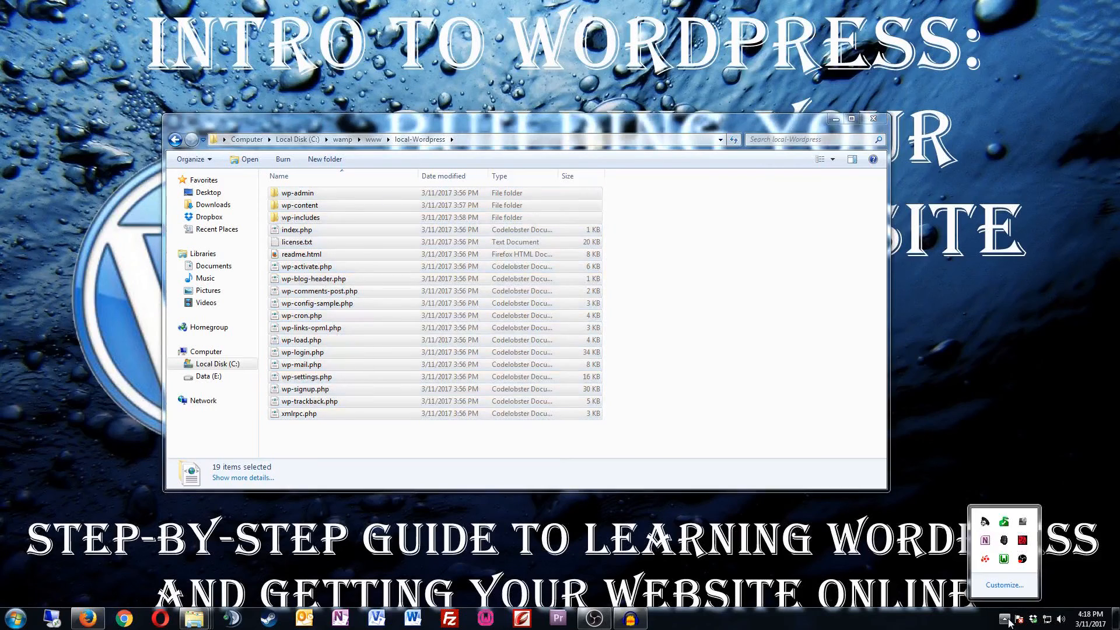
pyautogui.click(1003, 559)
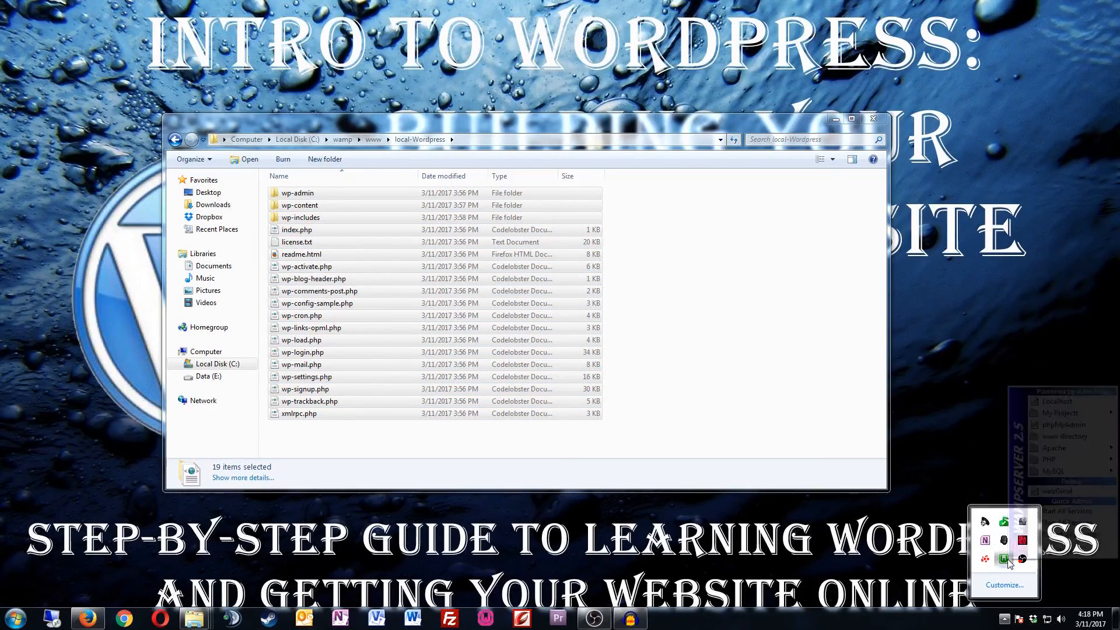
pyautogui.click(1062, 425)
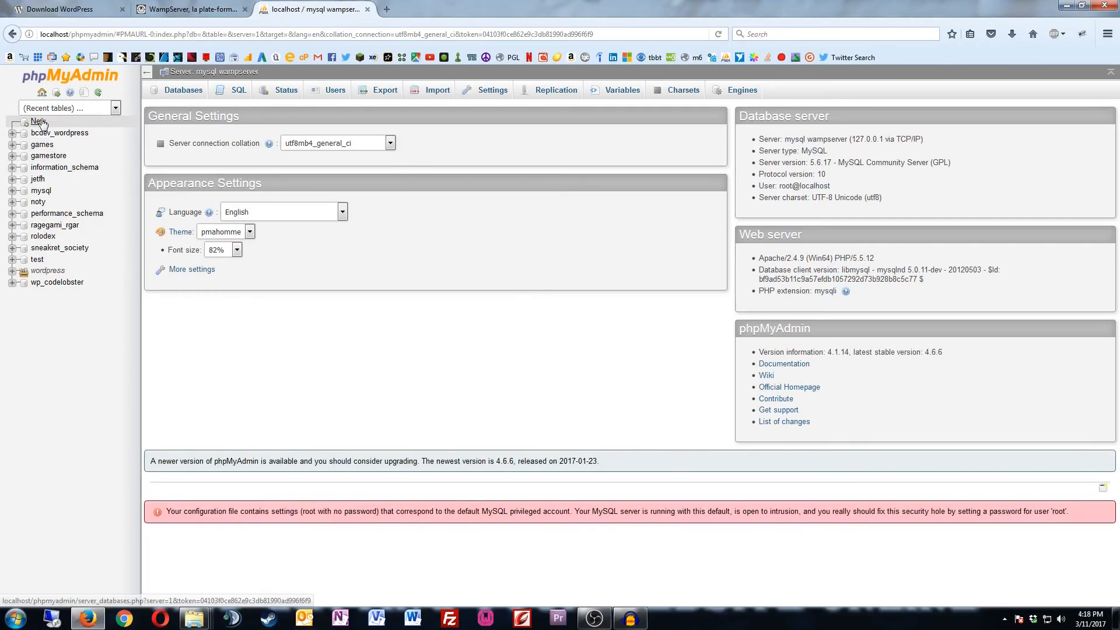
# Step: Create a new database named local_wordpress in the Databases page
pyautogui.click(40, 121)
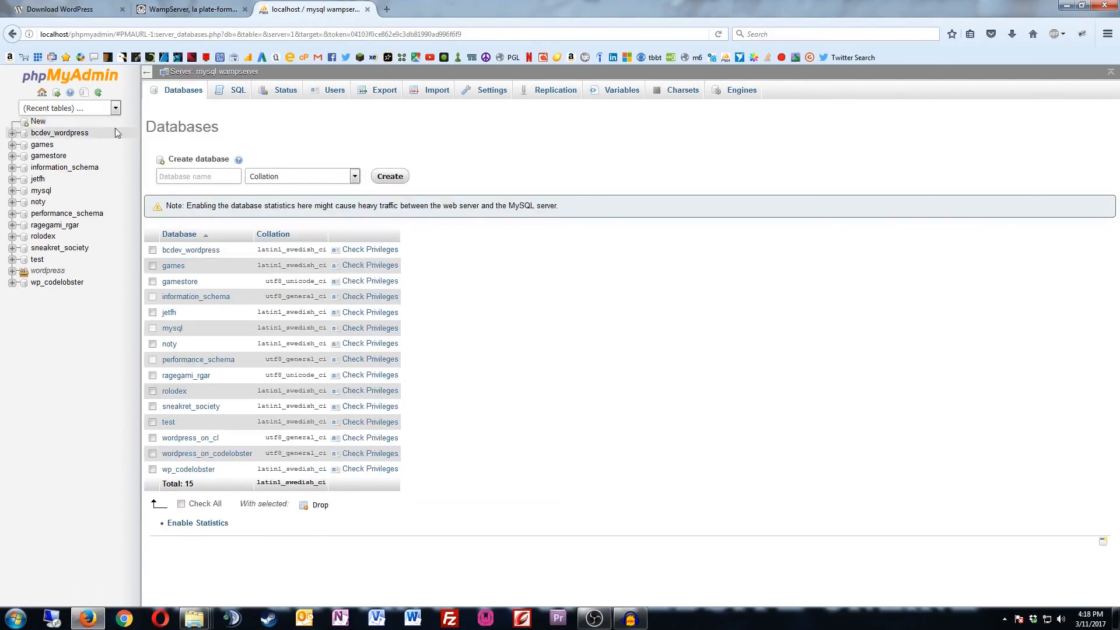
pyautogui.click(209, 176)
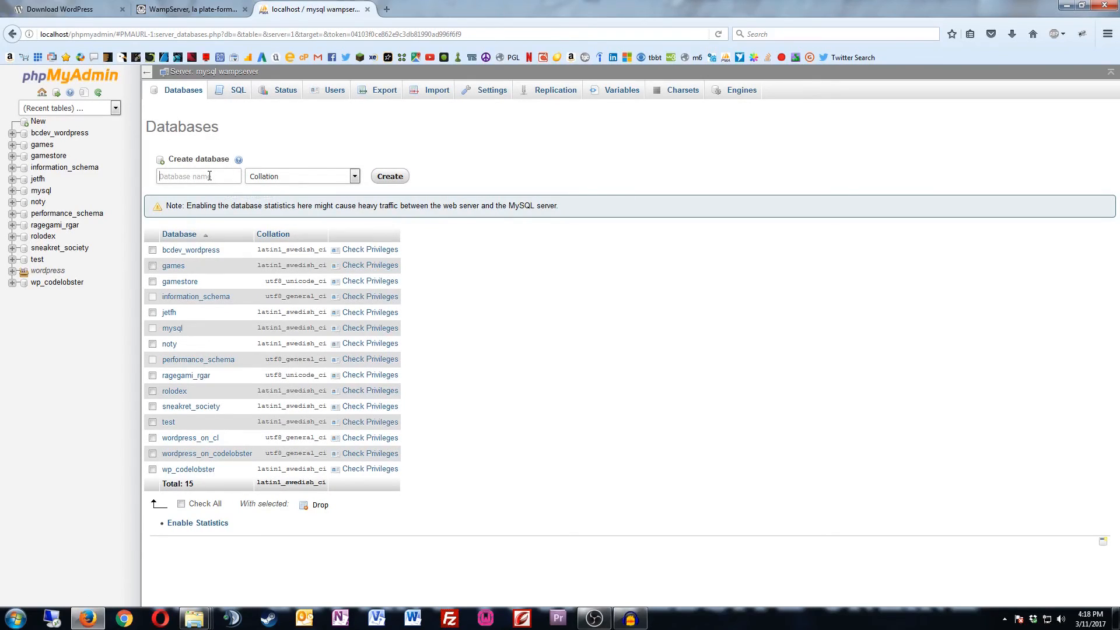
pyautogui.write('local_wordpress')
pyautogui.click(389, 177)
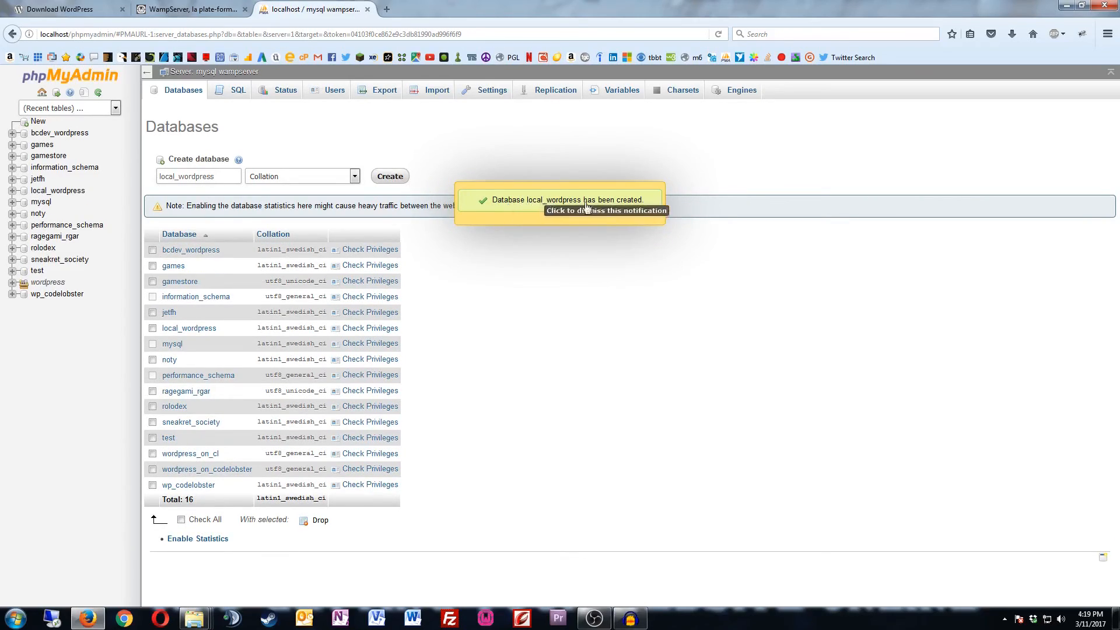
pyautogui.click(627, 209)
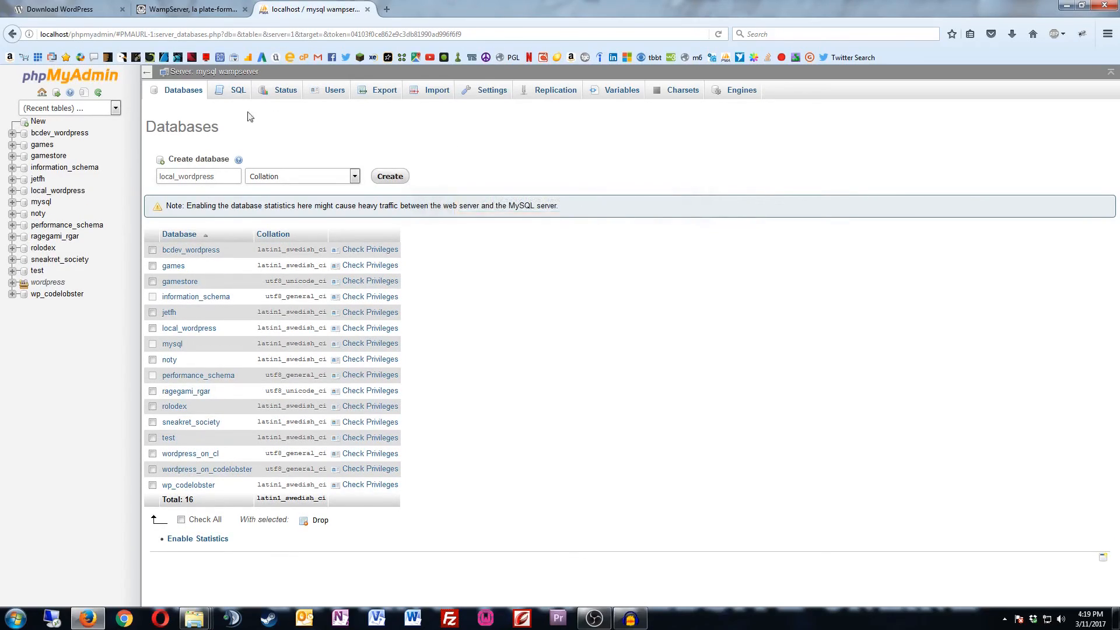
# Step: View local_wordpress, return home, and start Add user from the Users overview
pyautogui.click(52, 192)
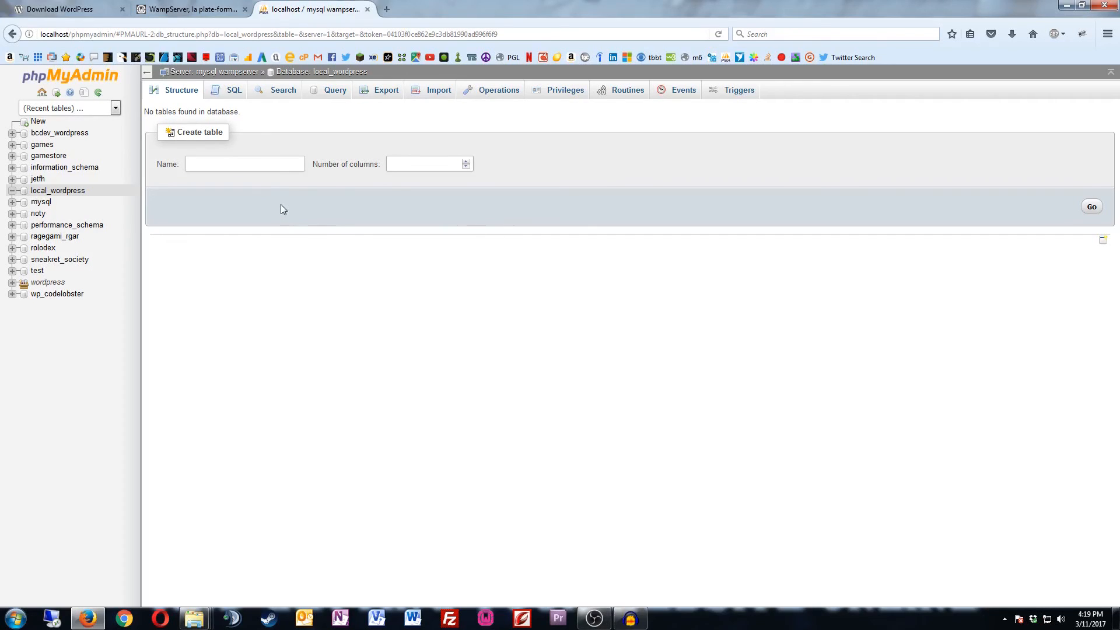
pyautogui.click(101, 77)
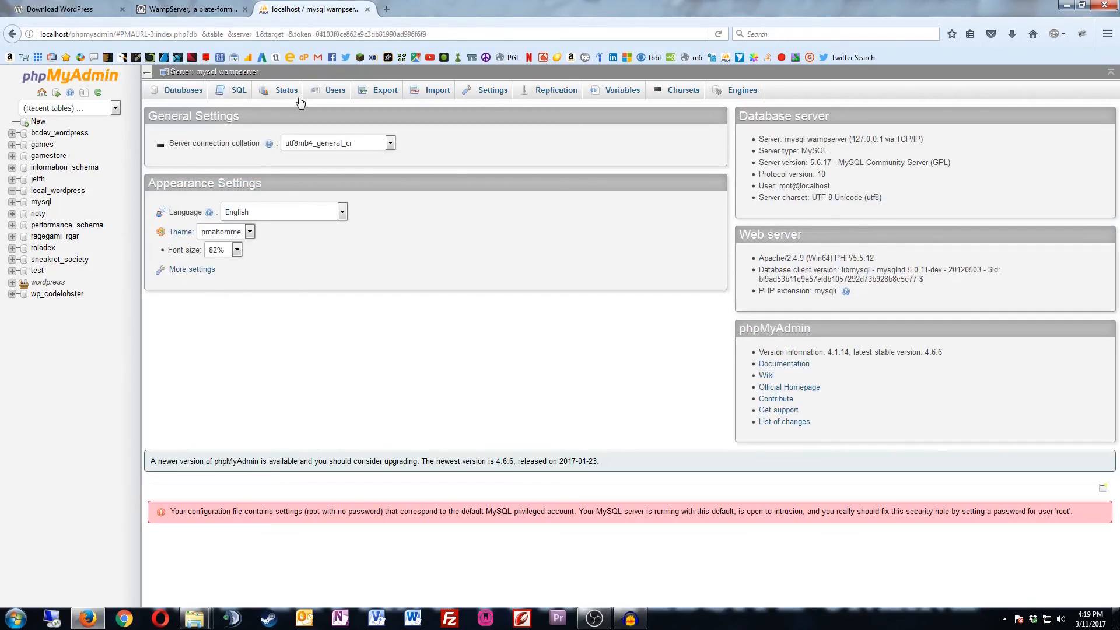
pyautogui.click(336, 91)
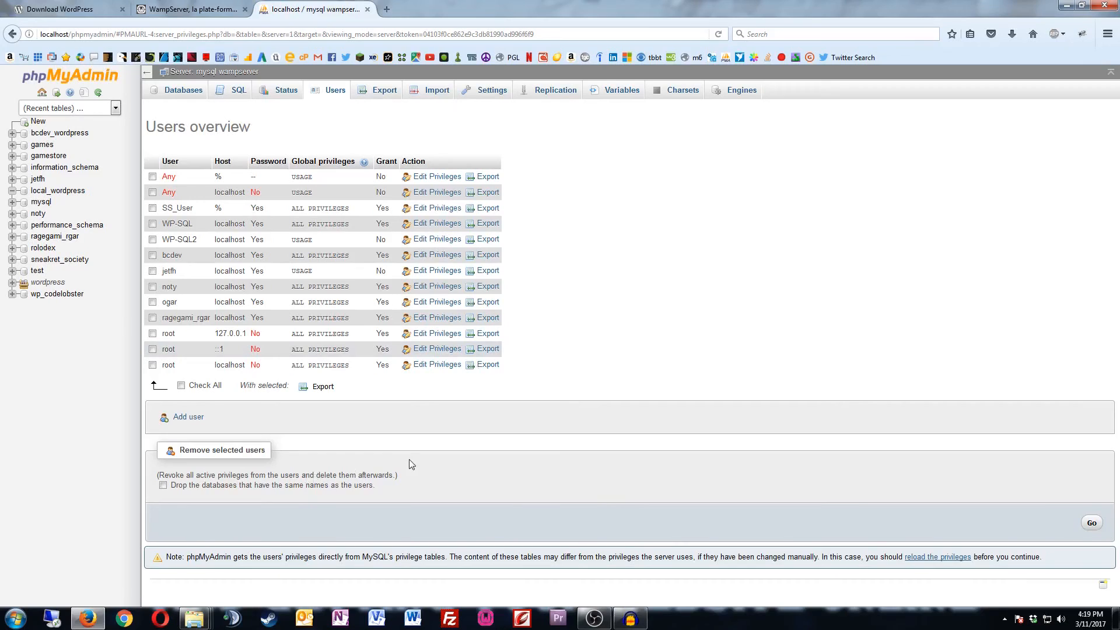
pyautogui.click(188, 418)
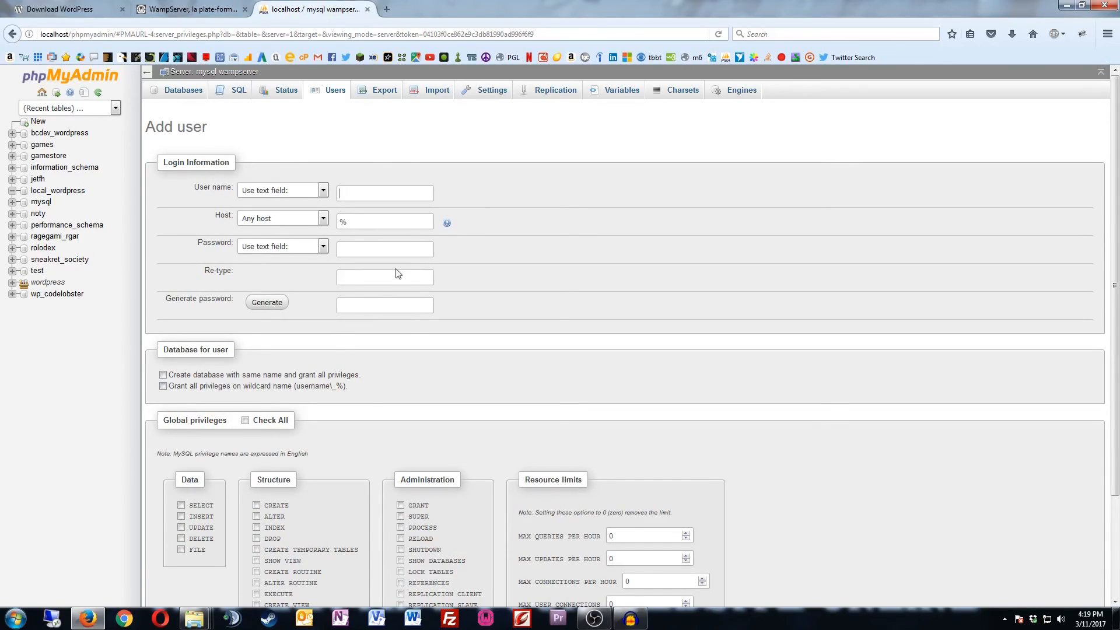
# Step: Enter user name local_wordpress with host Local, then generate and copy a password
pyautogui.click(360, 192)
pyautogui.write('local_wordpress')
pyautogui.click(323, 220)
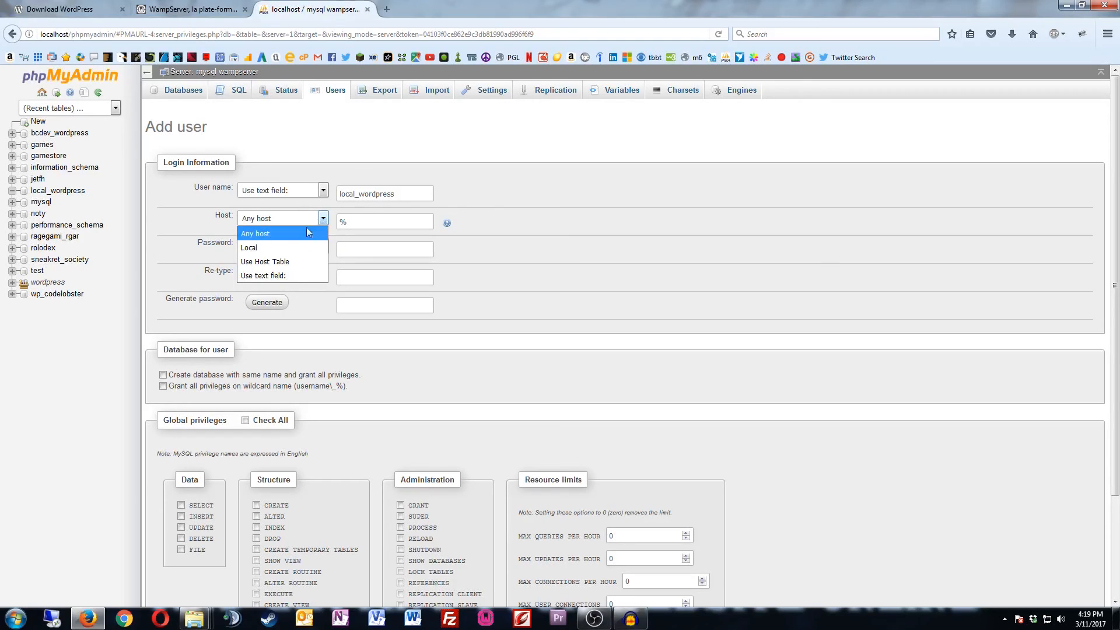
pyautogui.click(286, 246)
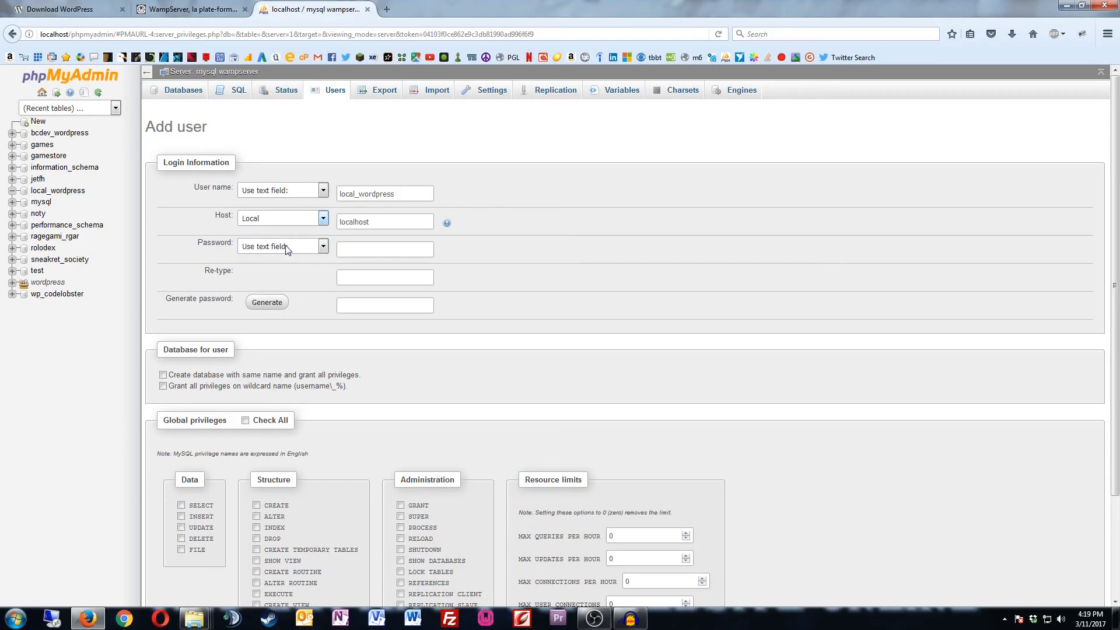
pyautogui.click(280, 309)
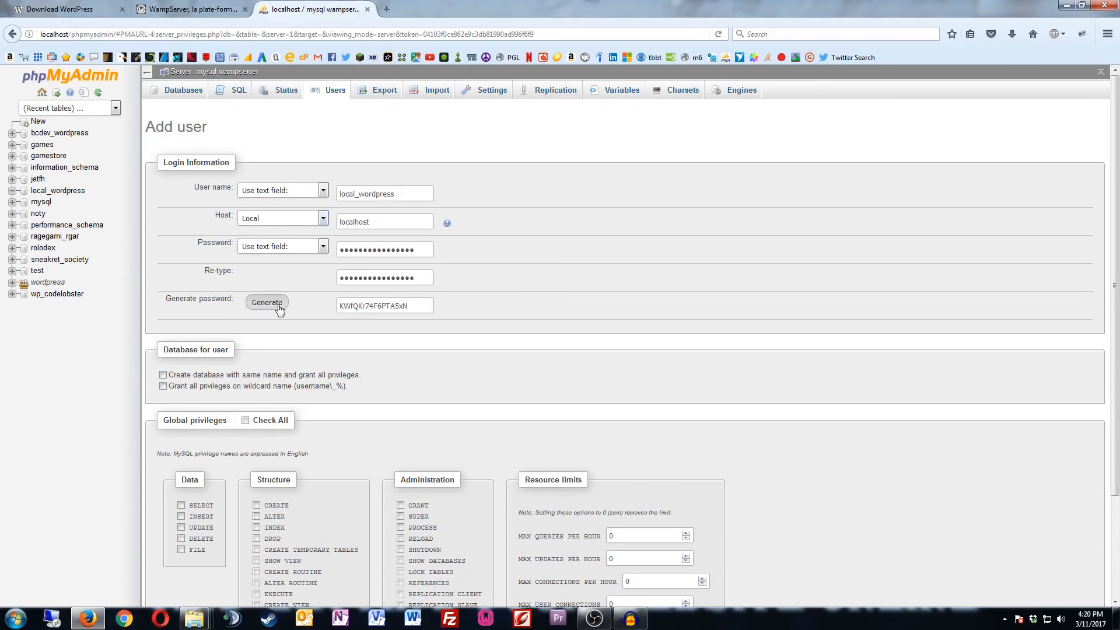
pyautogui.doubleClick(385, 306)
pyautogui.rightClick(382, 310)
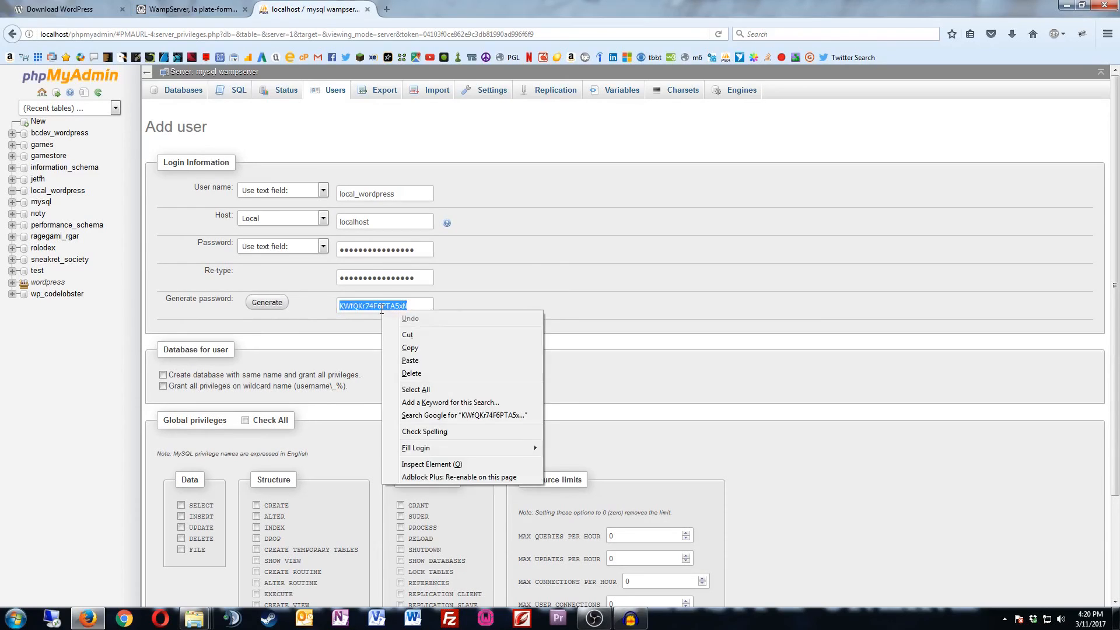
pyautogui.click(410, 348)
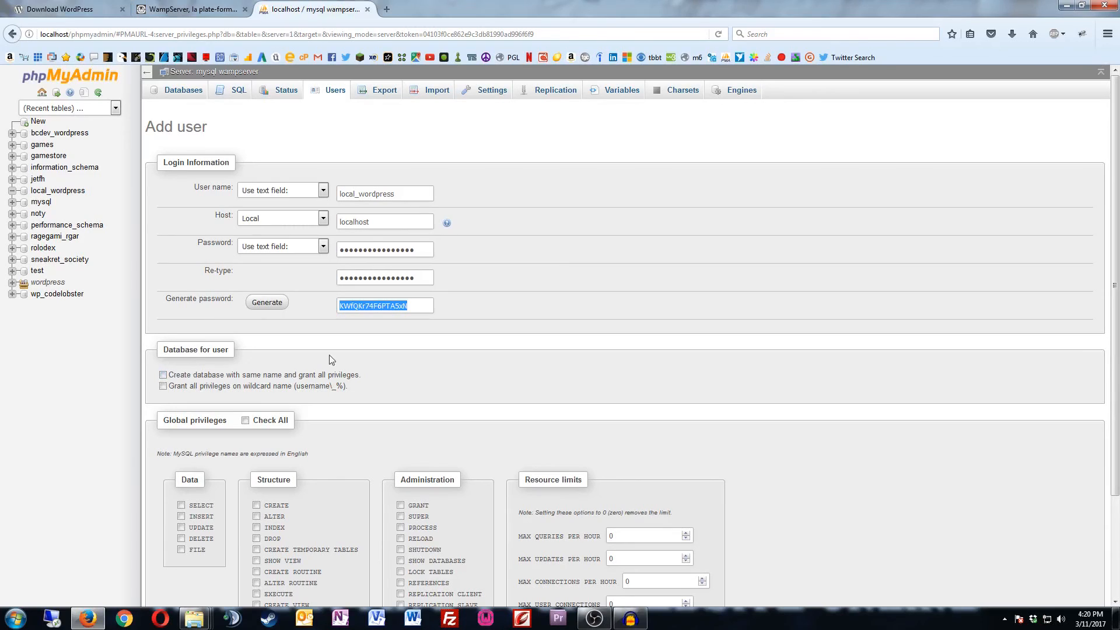
# Step: Grant all global privileges and create the user
pyautogui.scroll(-3, 393, 373)
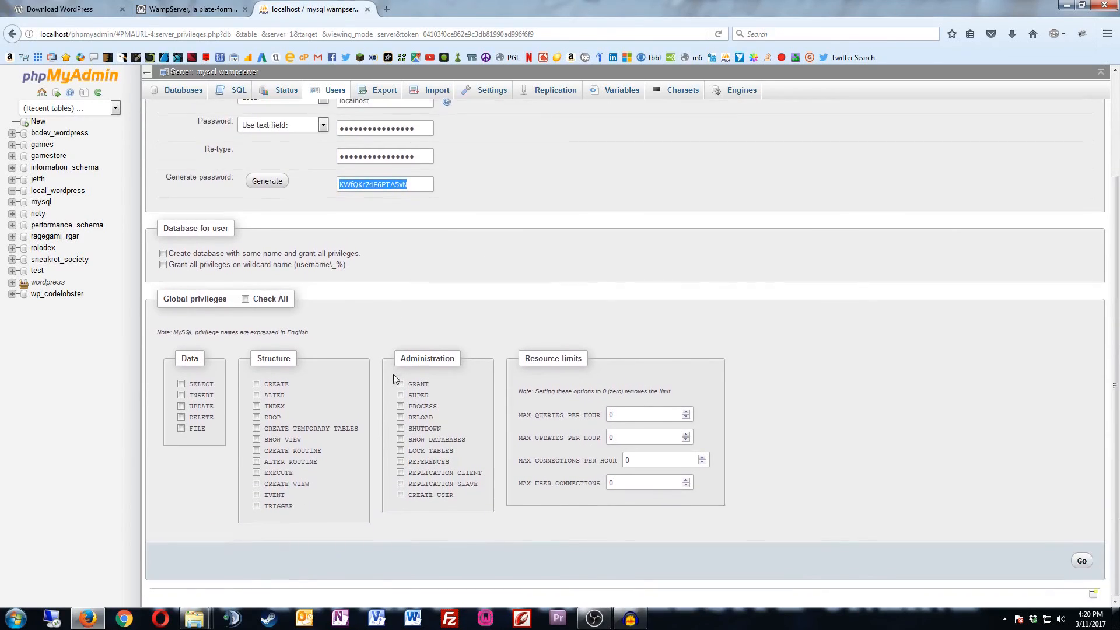
pyautogui.click(246, 300)
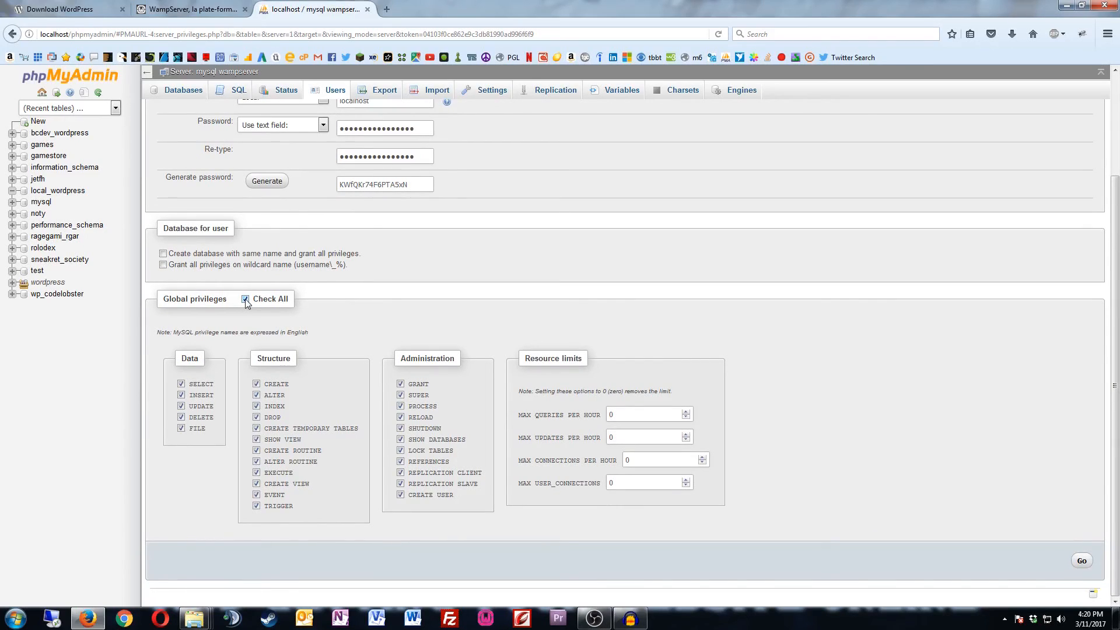
pyautogui.click(1082, 561)
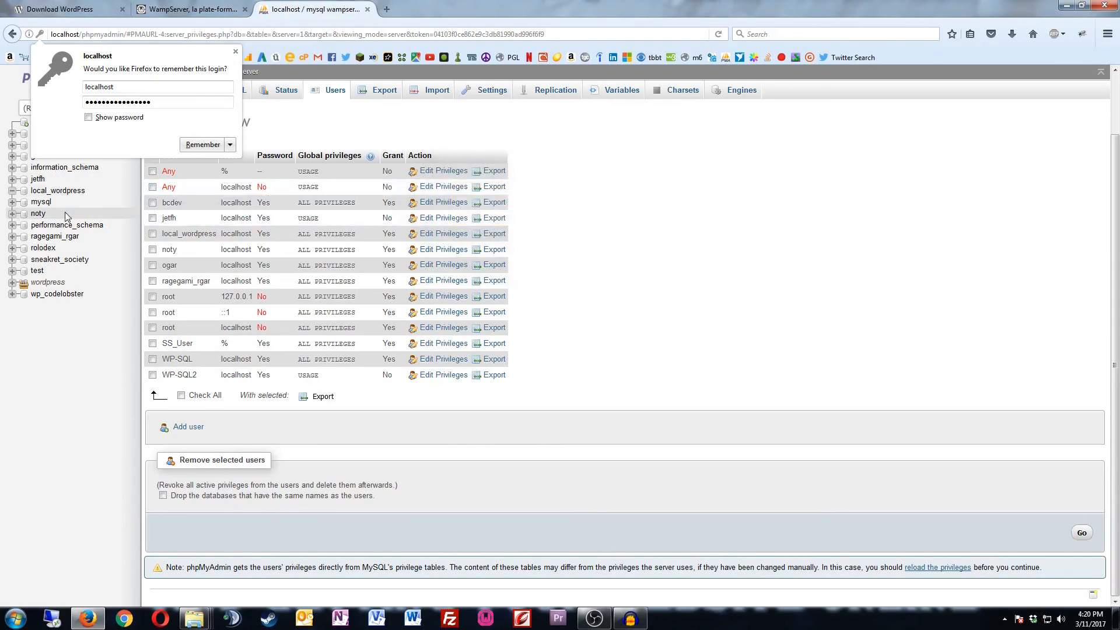
# Step: Check local_wordpress's Privileges list shows the new user, then open a blank tab
pyautogui.click(236, 52)
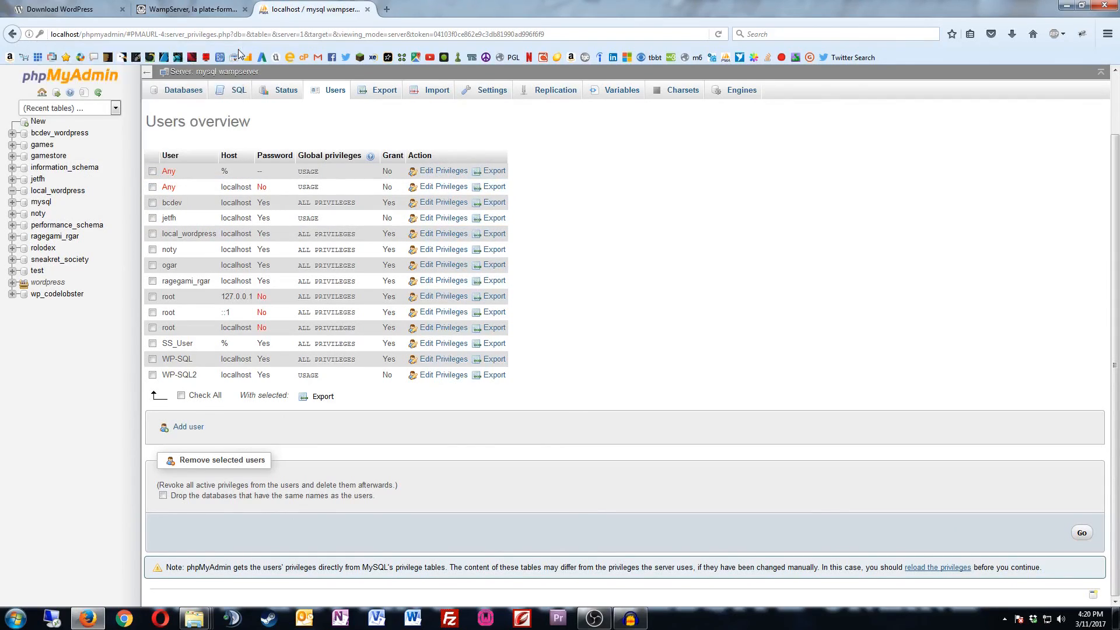
pyautogui.click(66, 193)
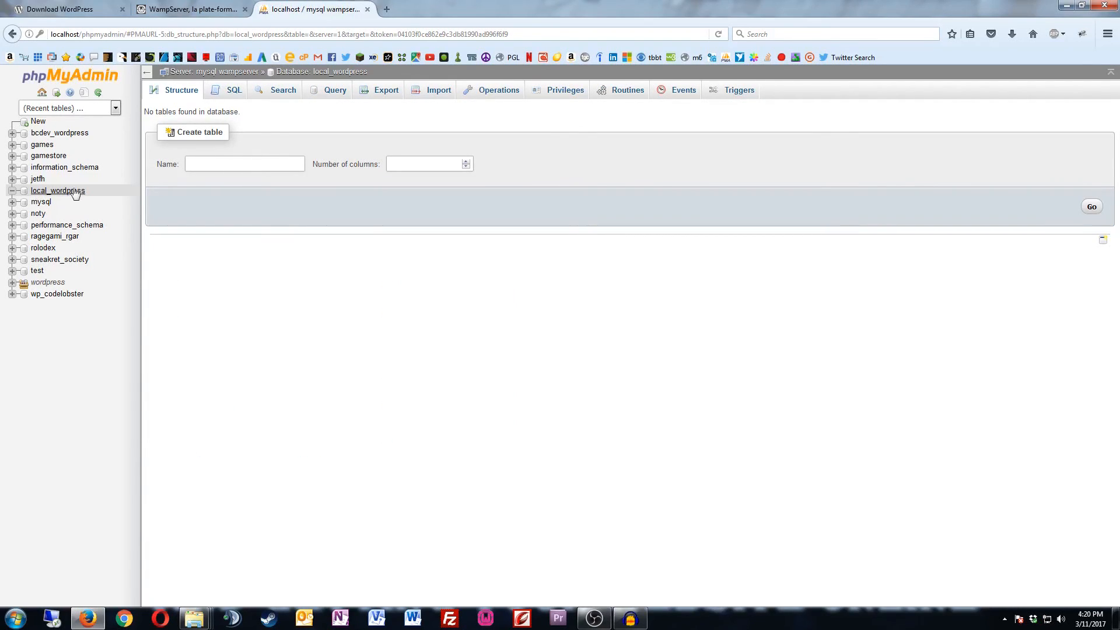
pyautogui.click(553, 94)
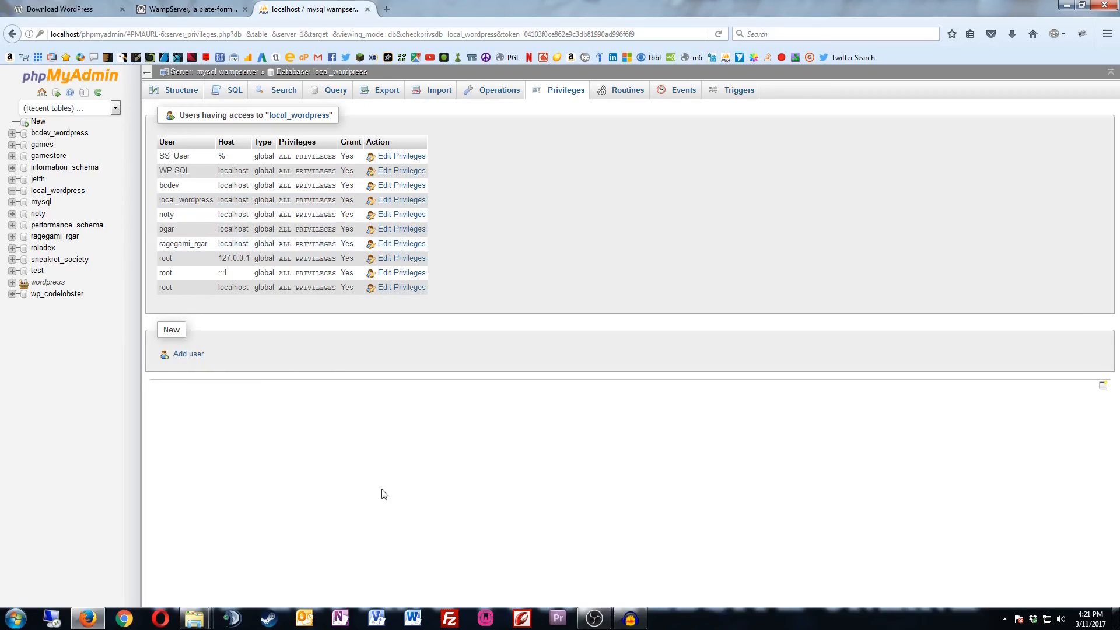
pyautogui.click(387, 9)
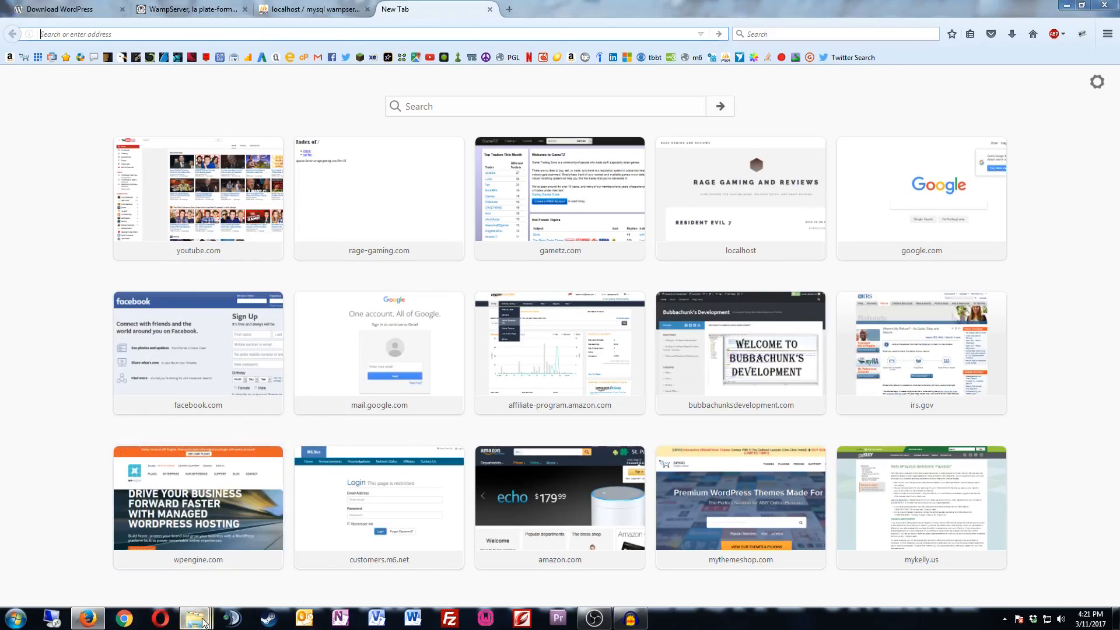
# Step: Bring the local-Wordpress folder window up and move it aside
pyautogui.moveTo(207, 618)
pyautogui.moveTo(229, 560)
pyautogui.click(286, 552)
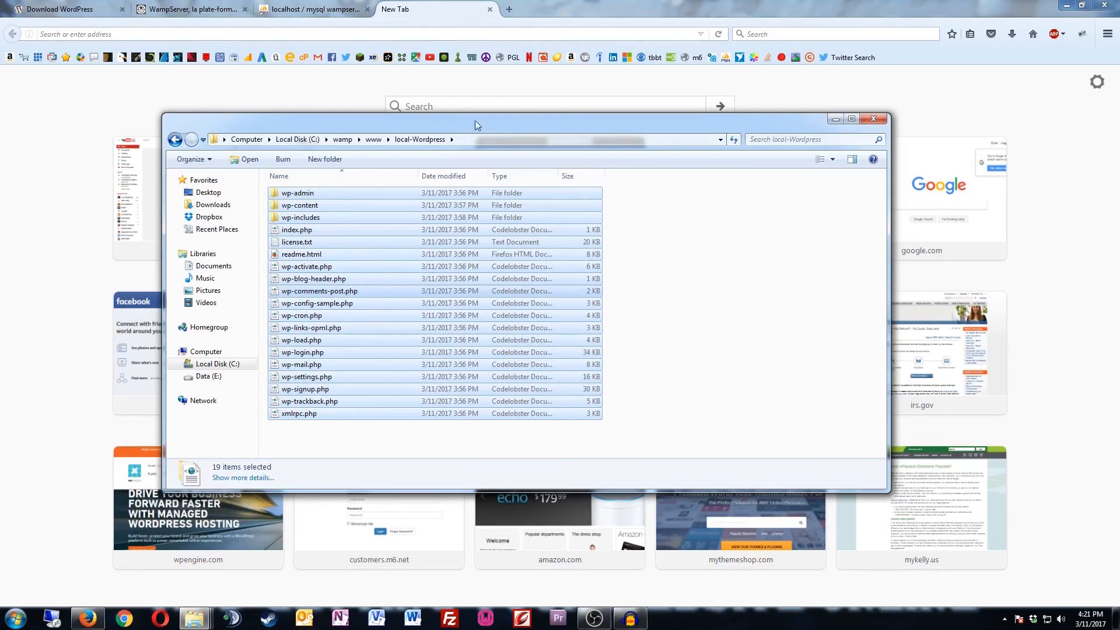
pyautogui.moveTo(478, 120); pyautogui.dragTo(0, 187)
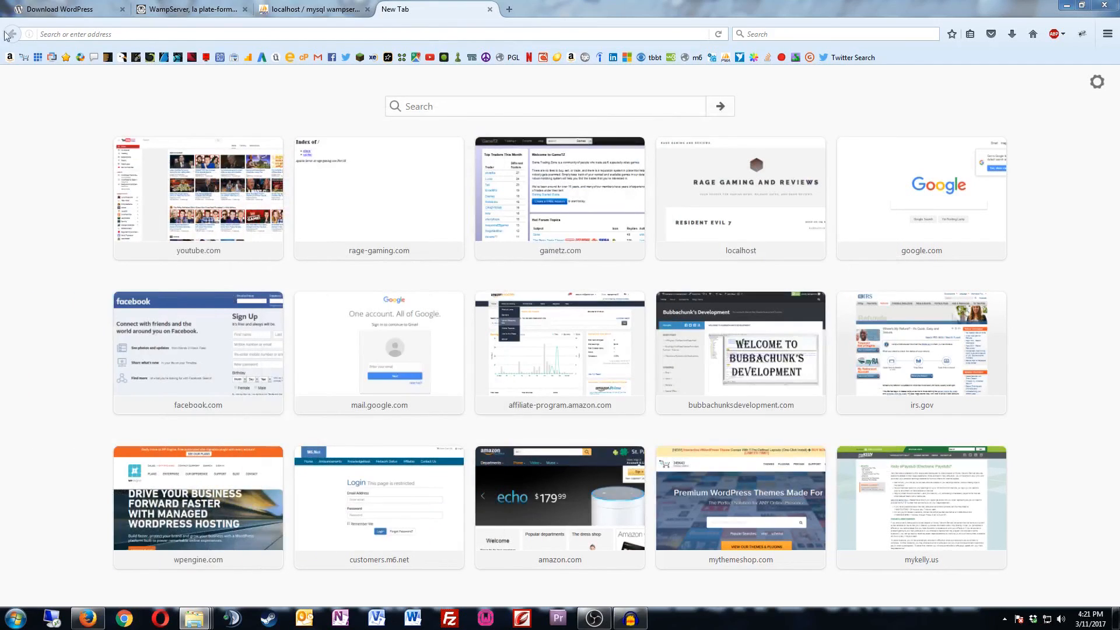
# Step: Load localhost/local-Wordpress in the new tab
pyautogui.click(79, 35)
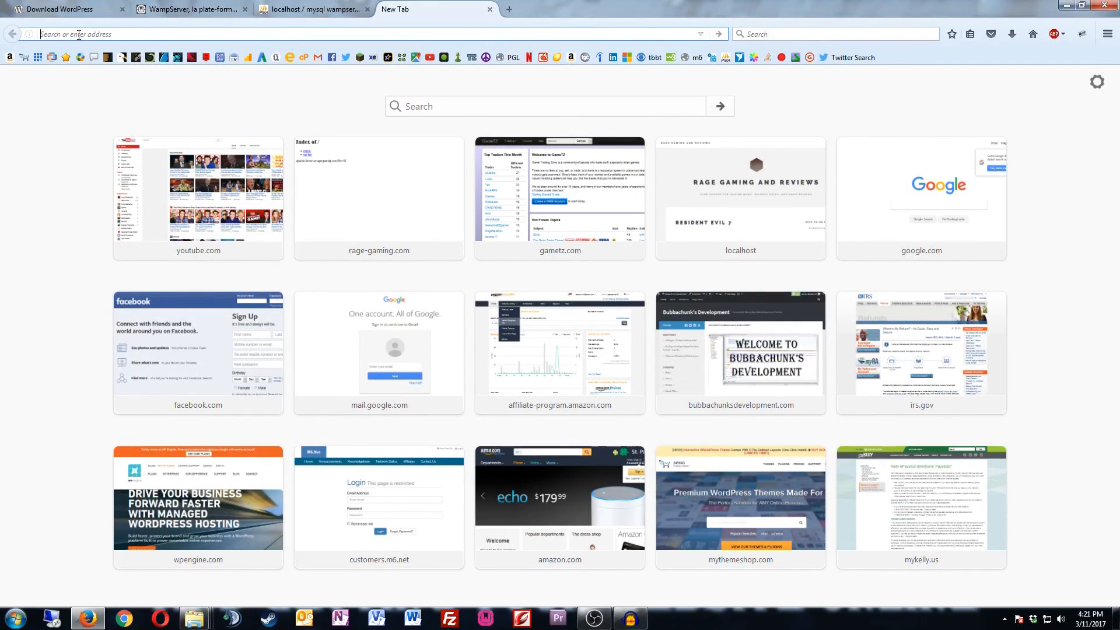
pyautogui.write('localhost')
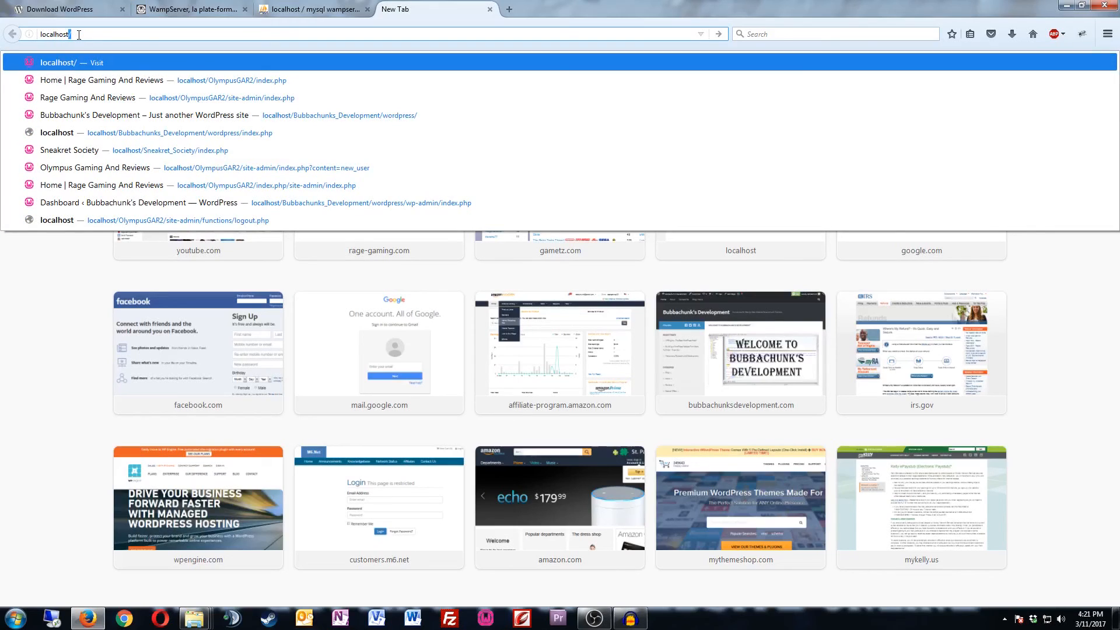
pyautogui.write('/')
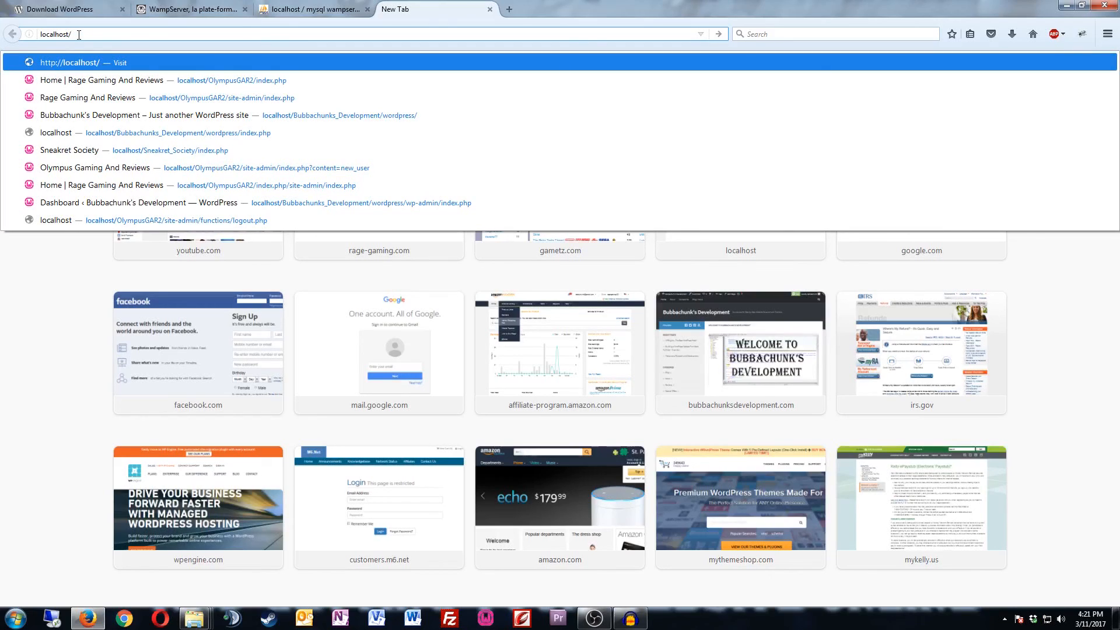
pyautogui.write('local')
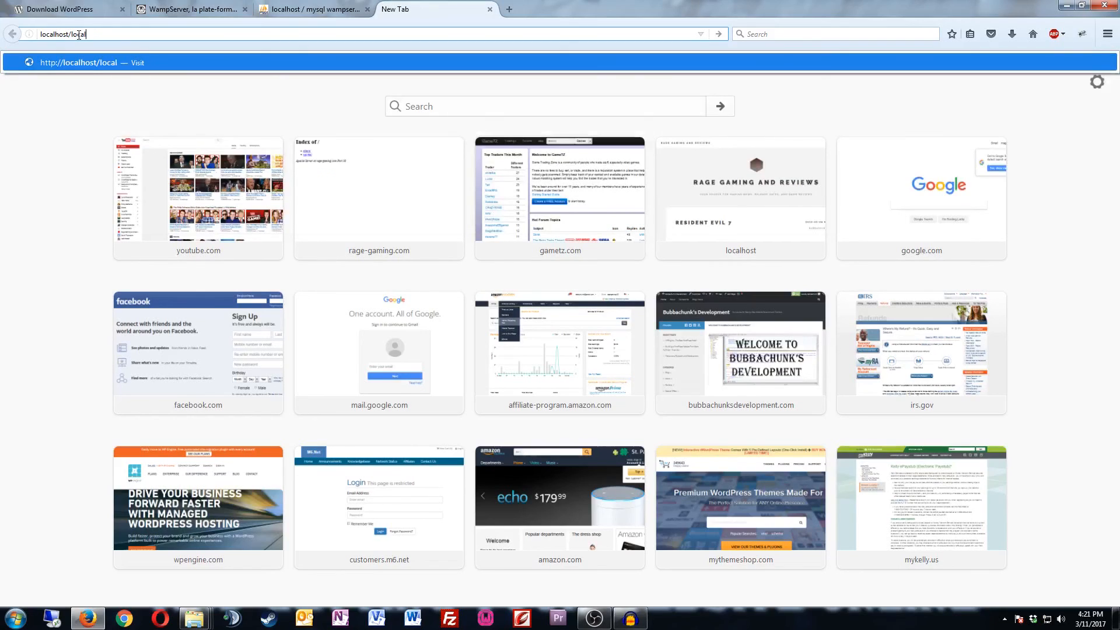
pyautogui.write('-Wordpress')
pyautogui.press('Return')
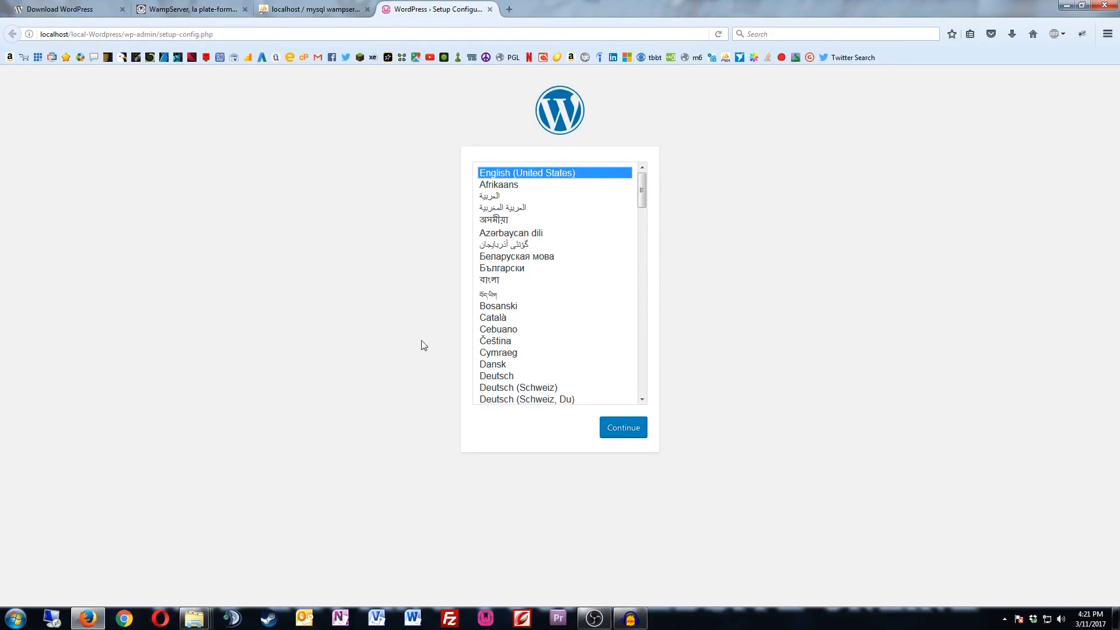
# Step: Keep English (United States), then submit database and user local_wordpress with the pasted password
pyautogui.click(634, 436)
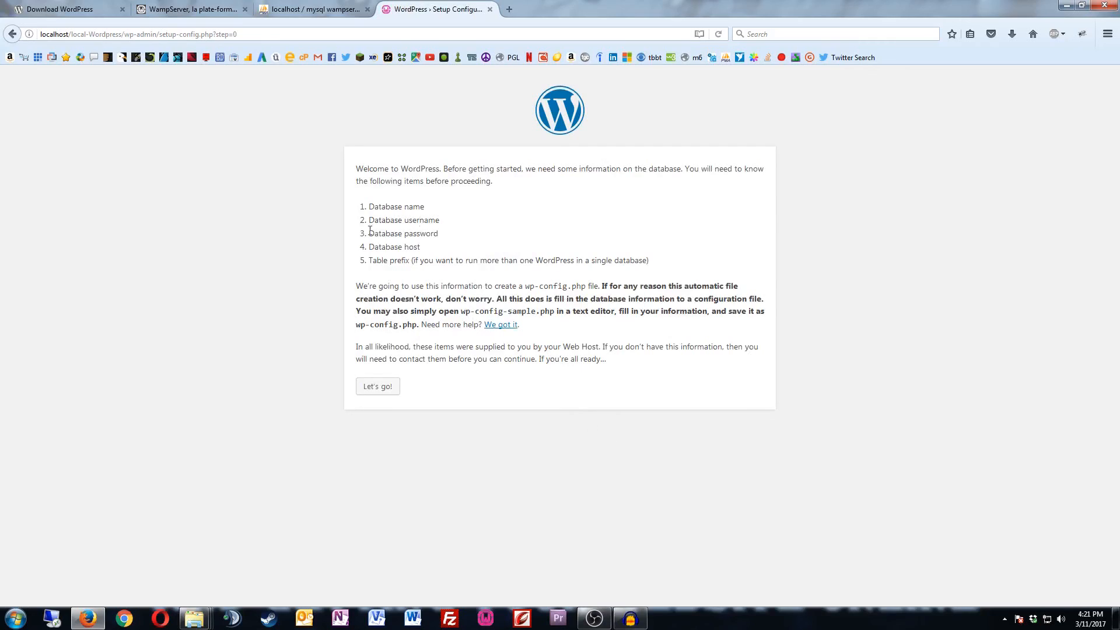
pyautogui.click(389, 387)
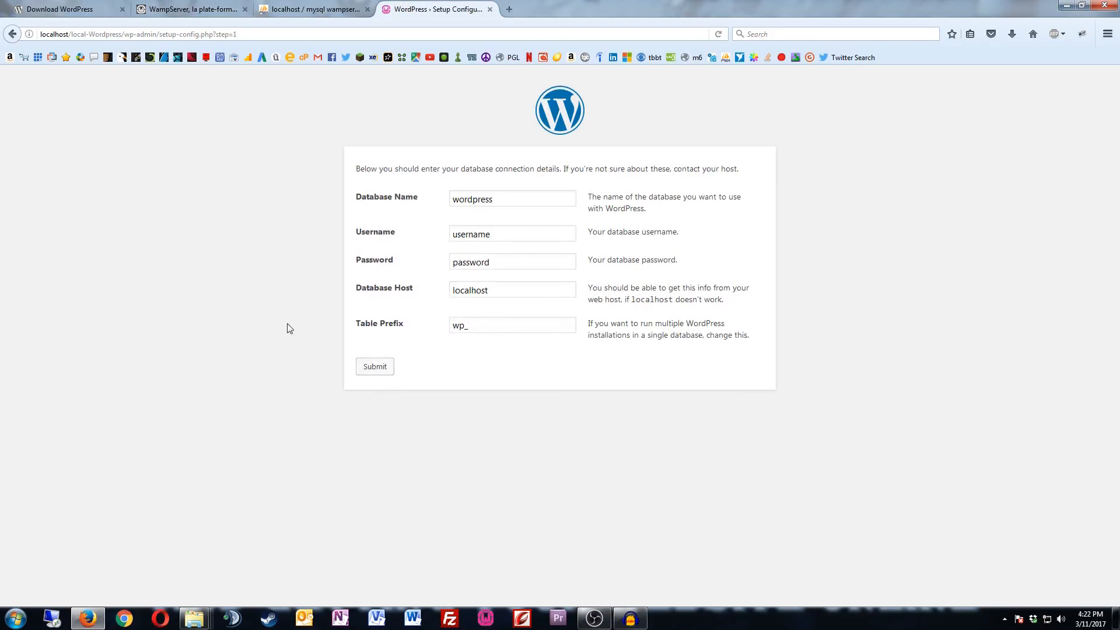
pyautogui.doubleClick(470, 199)
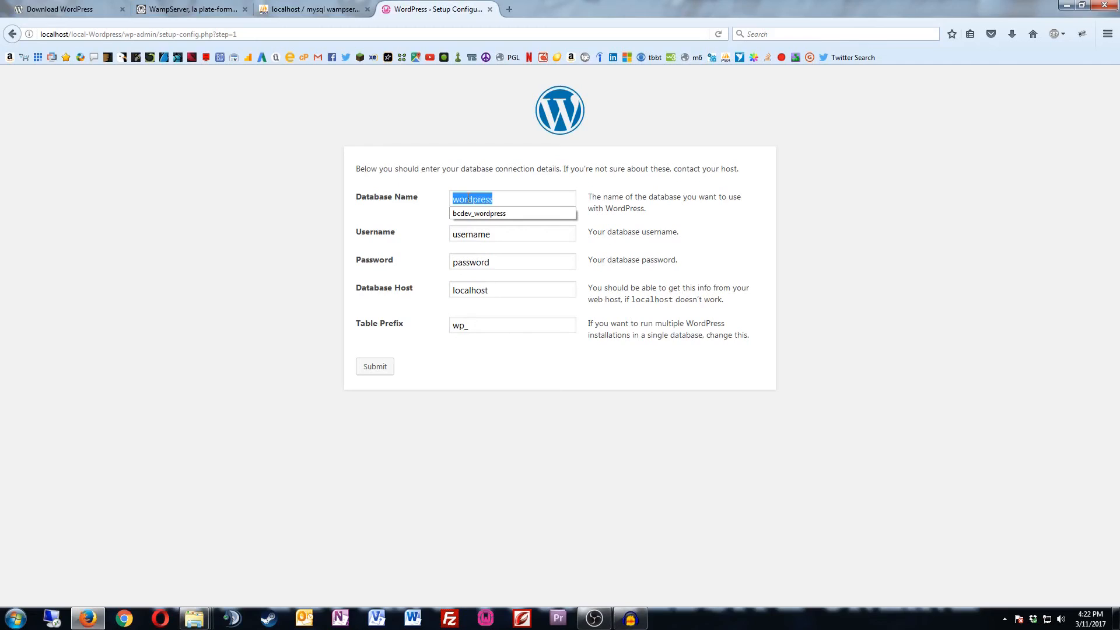
pyautogui.write('local_')
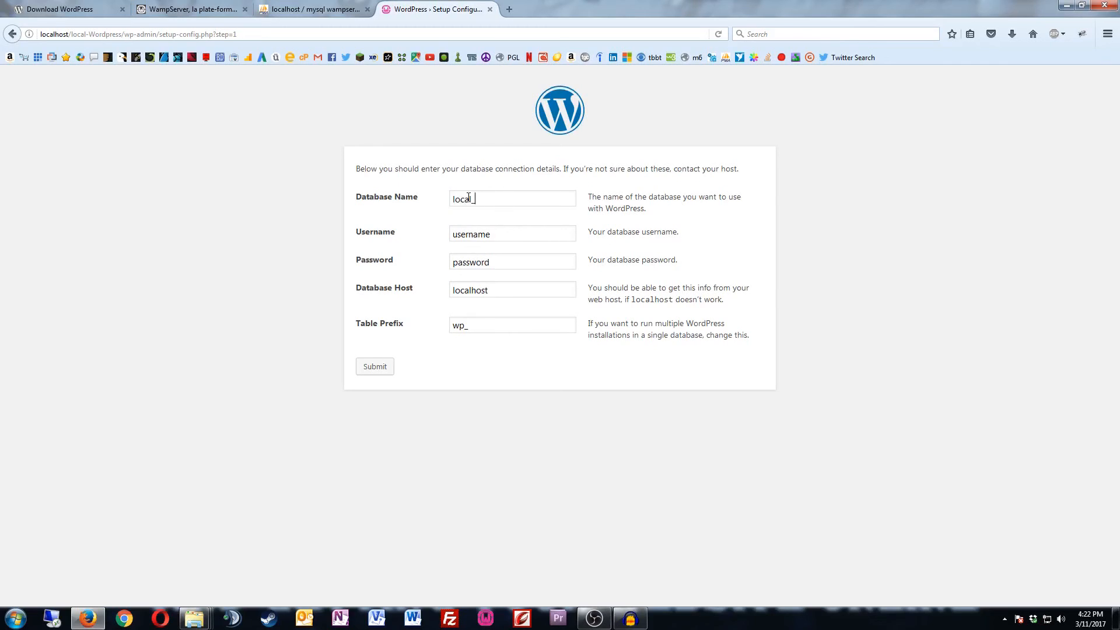
pyautogui.write('wordpress')
pyautogui.press('Tab')
pyautogui.write('local_wordpress')
pyautogui.press('Tab')
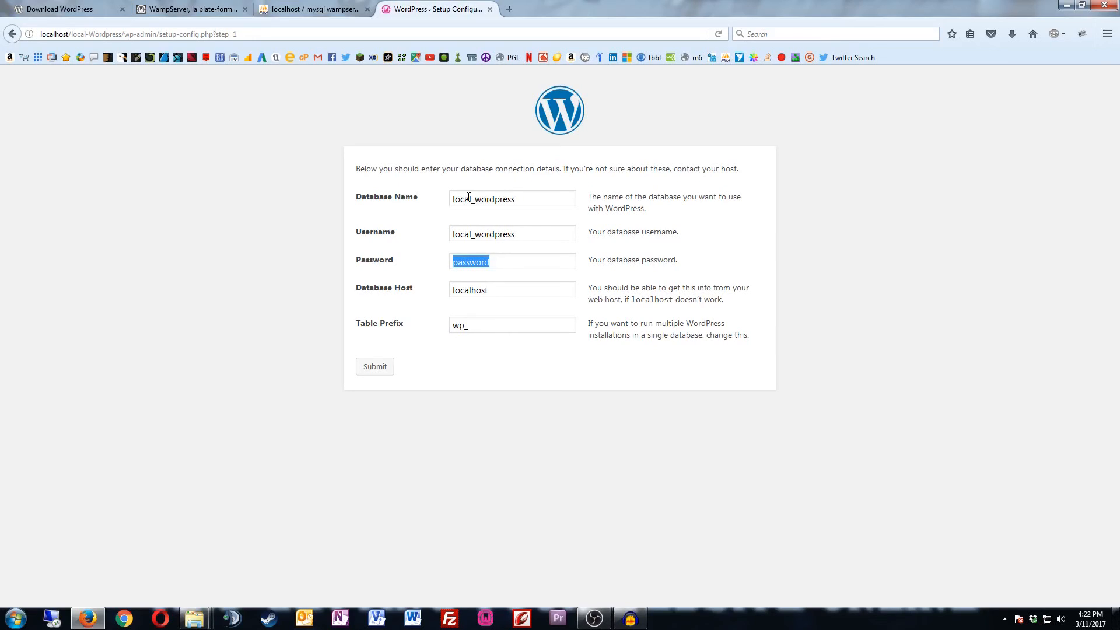
pyautogui.hotkey('ctrl', 'v')
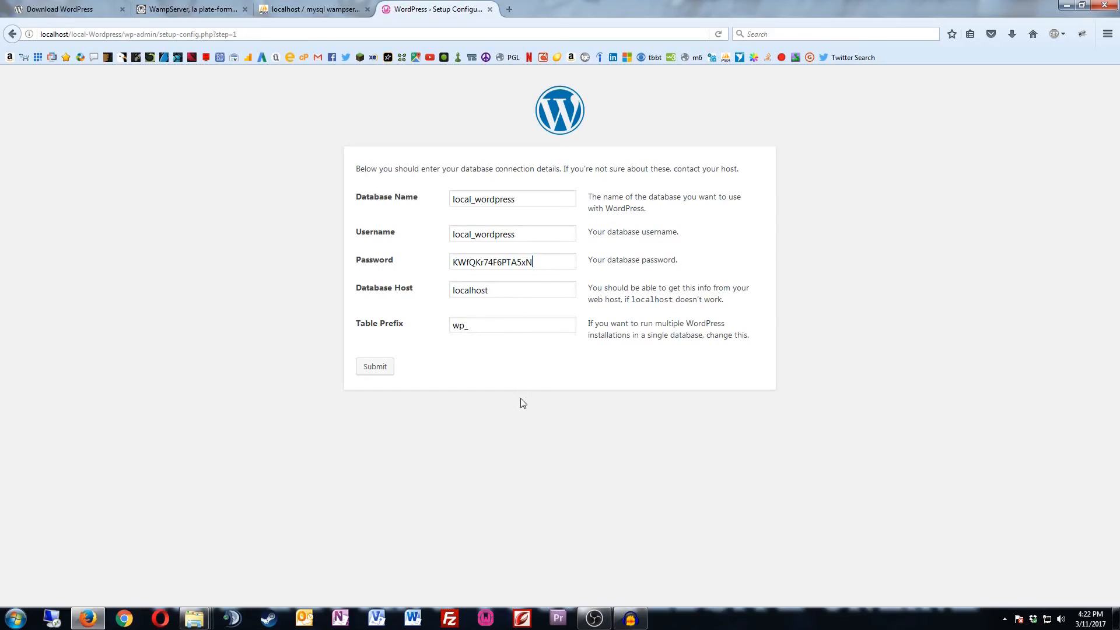
pyautogui.click(376, 367)
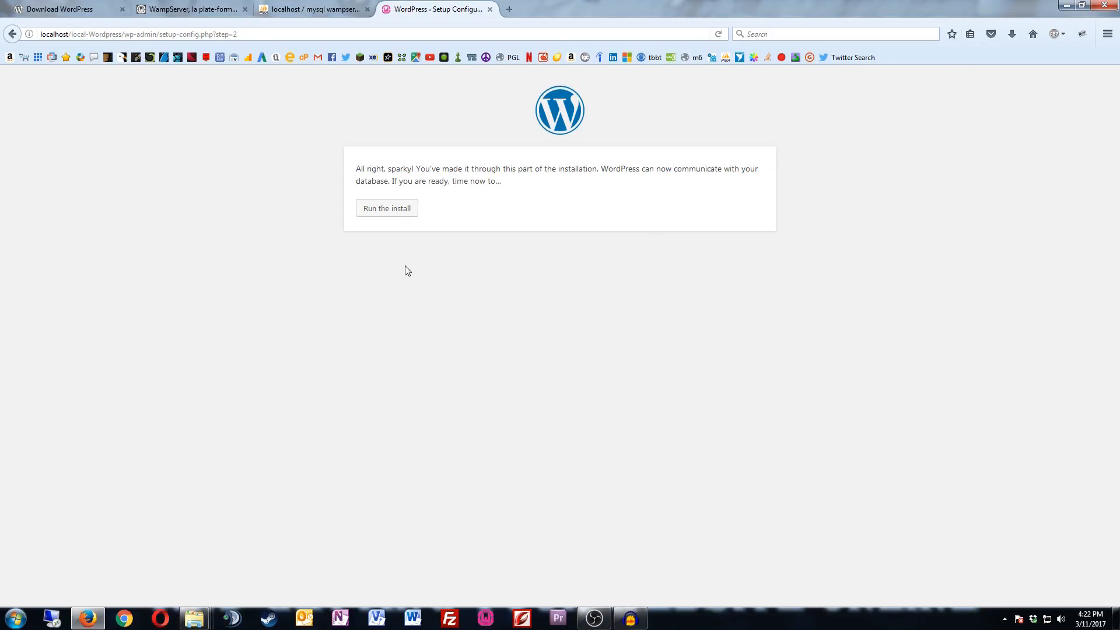
# Step: Run the install and enter the site title 'Local Install'
pyautogui.click(384, 212)
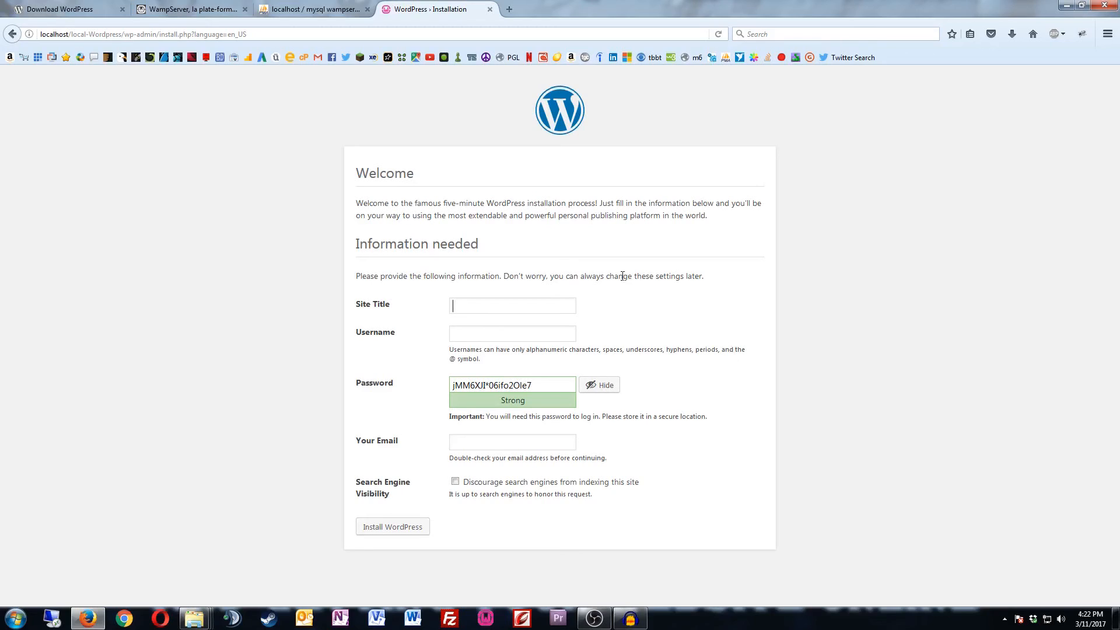
pyautogui.click(497, 305)
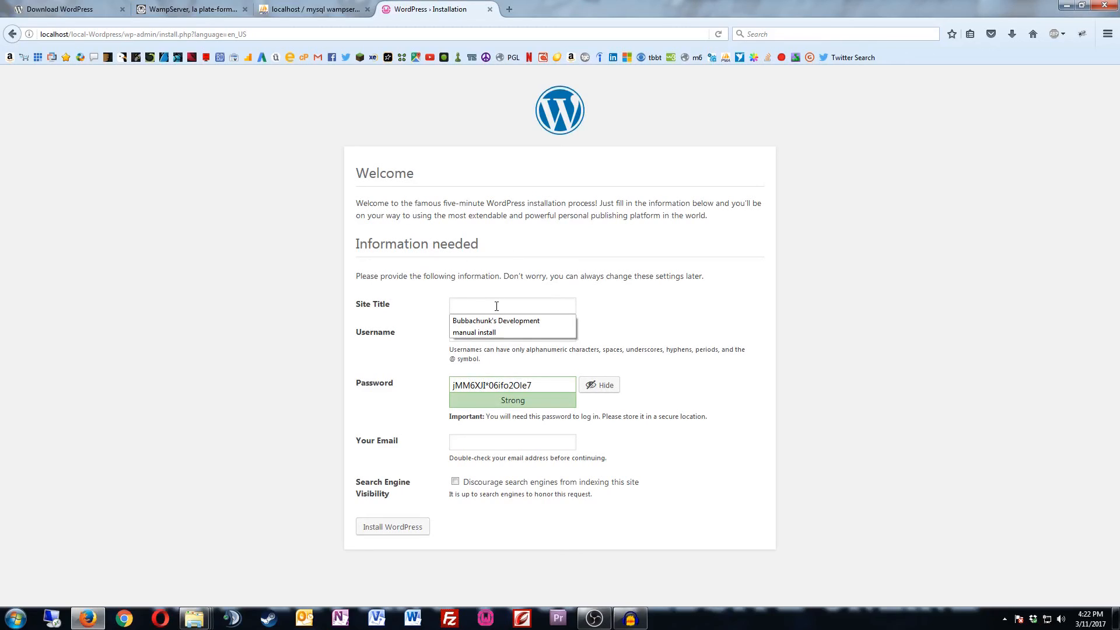
pyautogui.write('local')
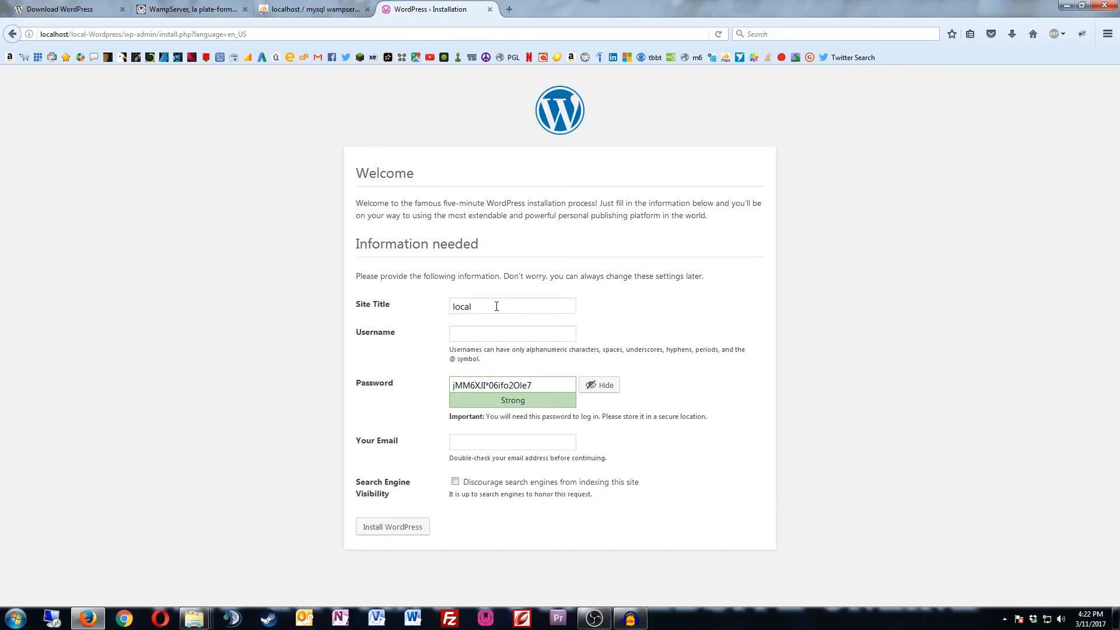
pyautogui.write(' Install')
pyautogui.press('Left')
pyautogui.press('Left')
pyautogui.press('Left')
pyautogui.press('Left')
pyautogui.press('Left')
pyautogui.press('Left')
pyautogui.press('Delete')
pyautogui.write('L')
# Step: Pick the saved admin username, copy the generated password, and fill in the admin e-mail
pyautogui.click(494, 333)
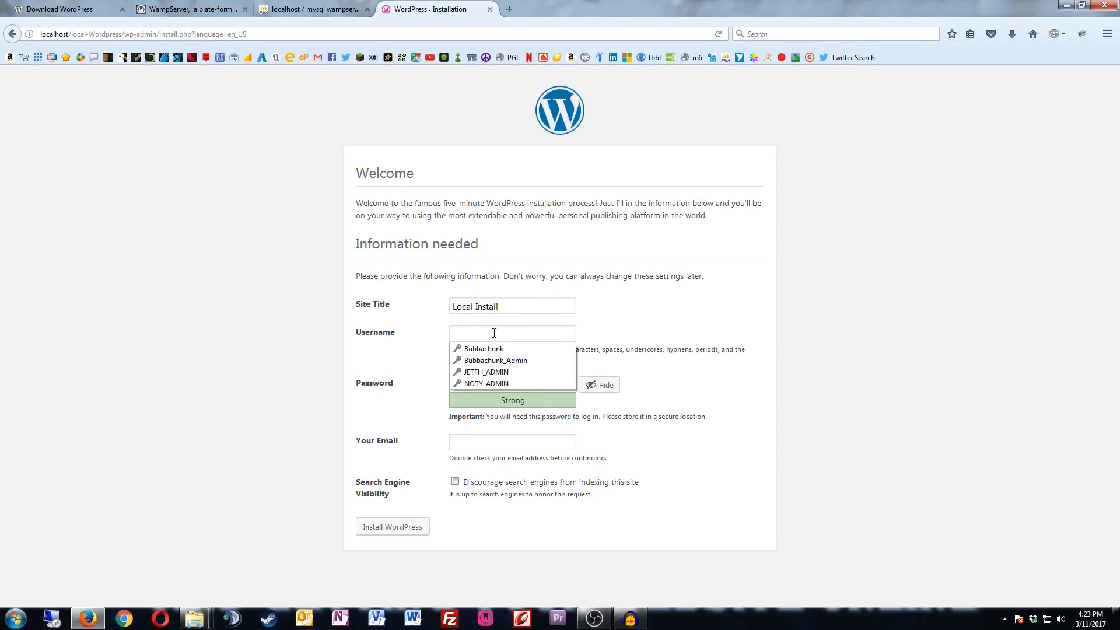
pyautogui.click(534, 349)
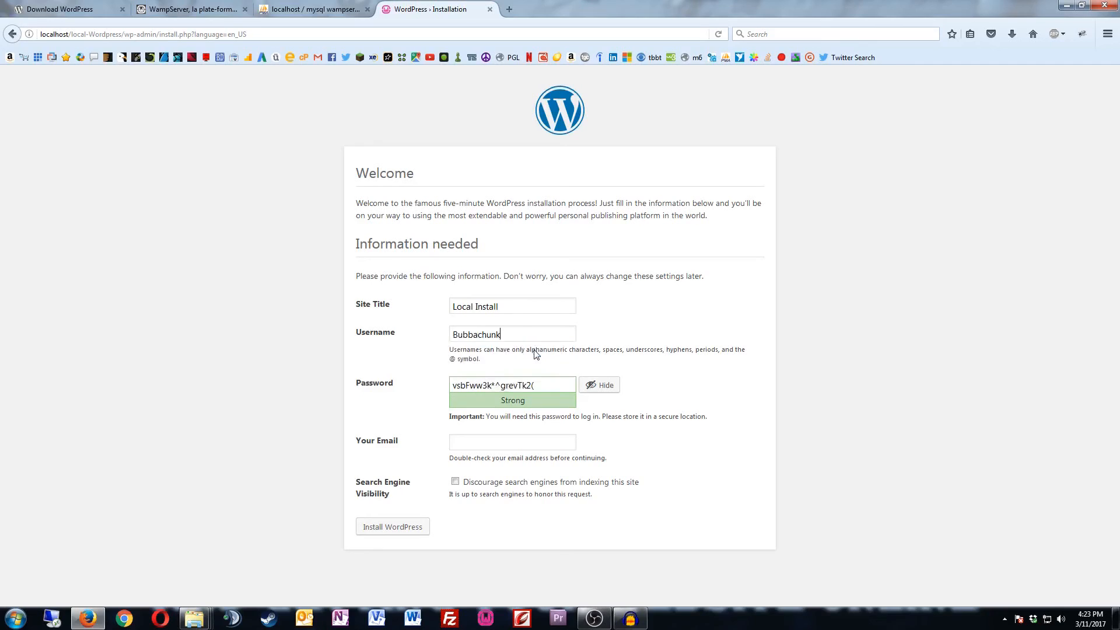
pyautogui.doubleClick(505, 385)
pyautogui.tripleClick(503, 386)
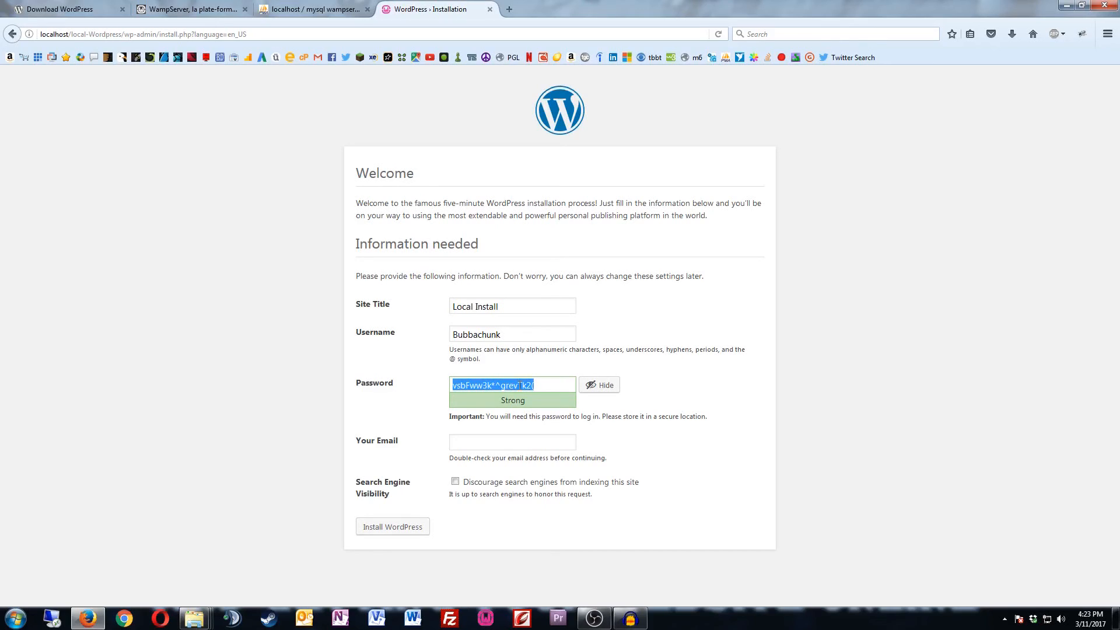
pyautogui.click(562, 442)
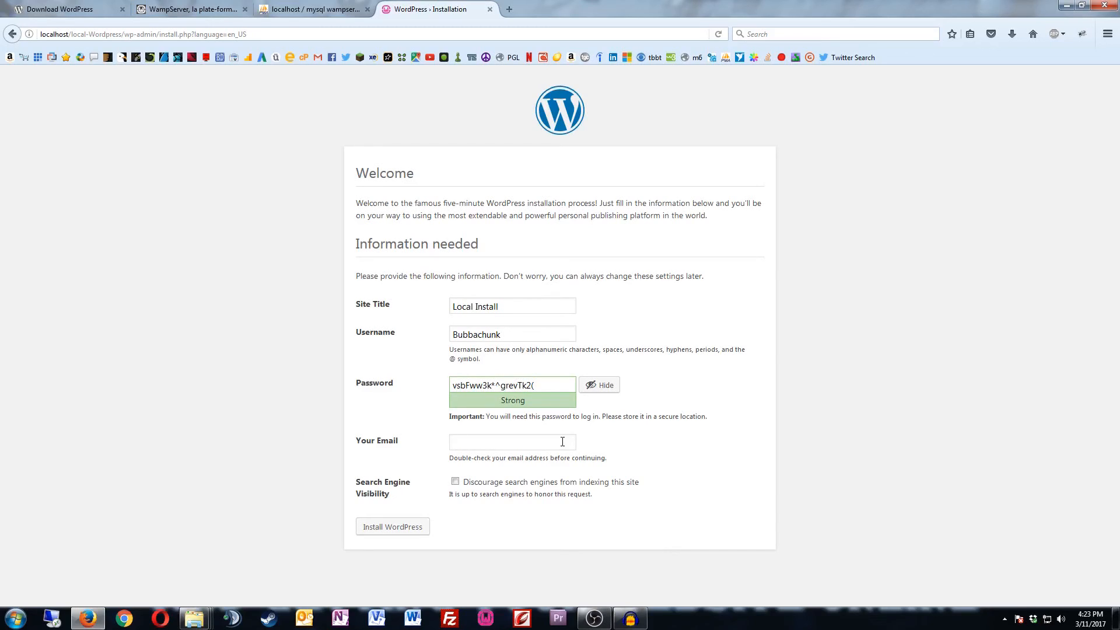
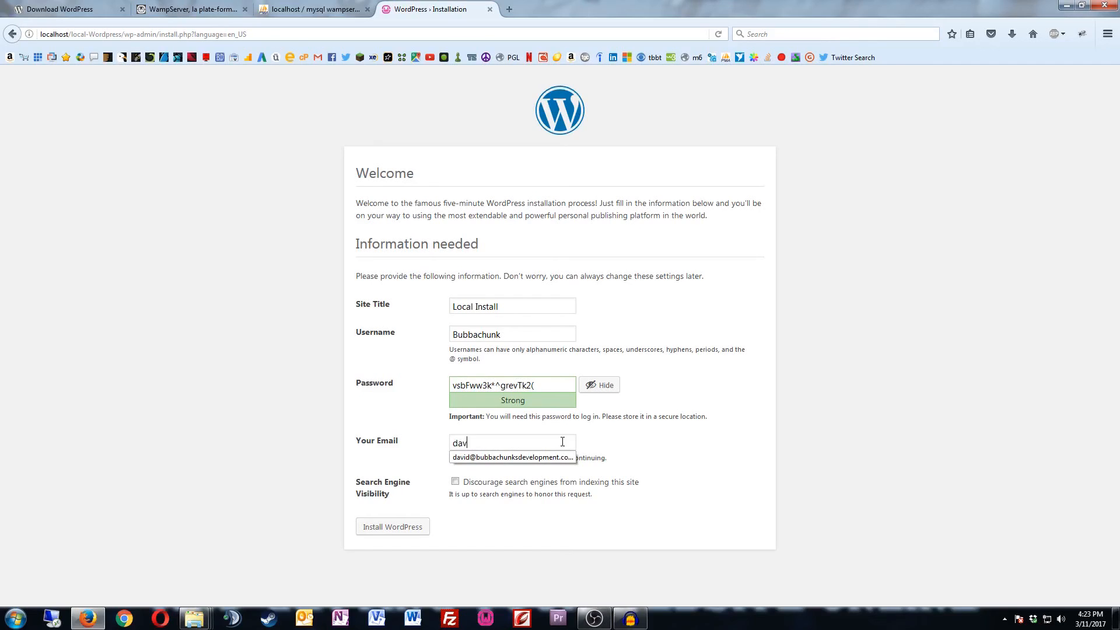
pyautogui.click(40, 34)
pyautogui.moveTo(41, 34); pyautogui.dragTo(64, 34)
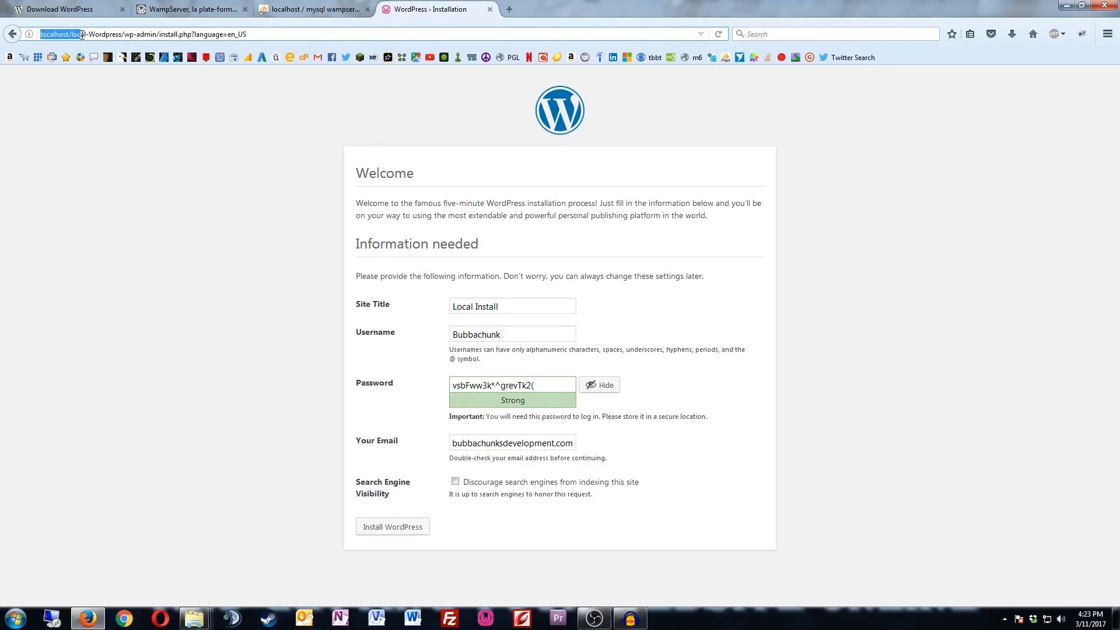
pyautogui.click(397, 125)
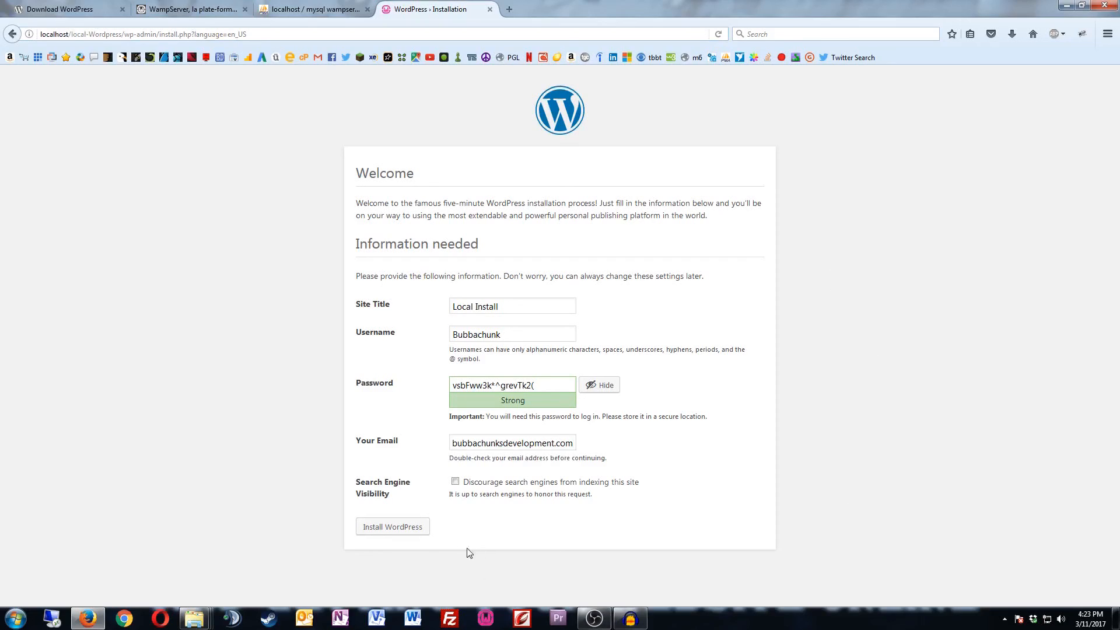
# Step: Install WordPress, then log in with the pasted password and Remember Me ticked
pyautogui.click(406, 531)
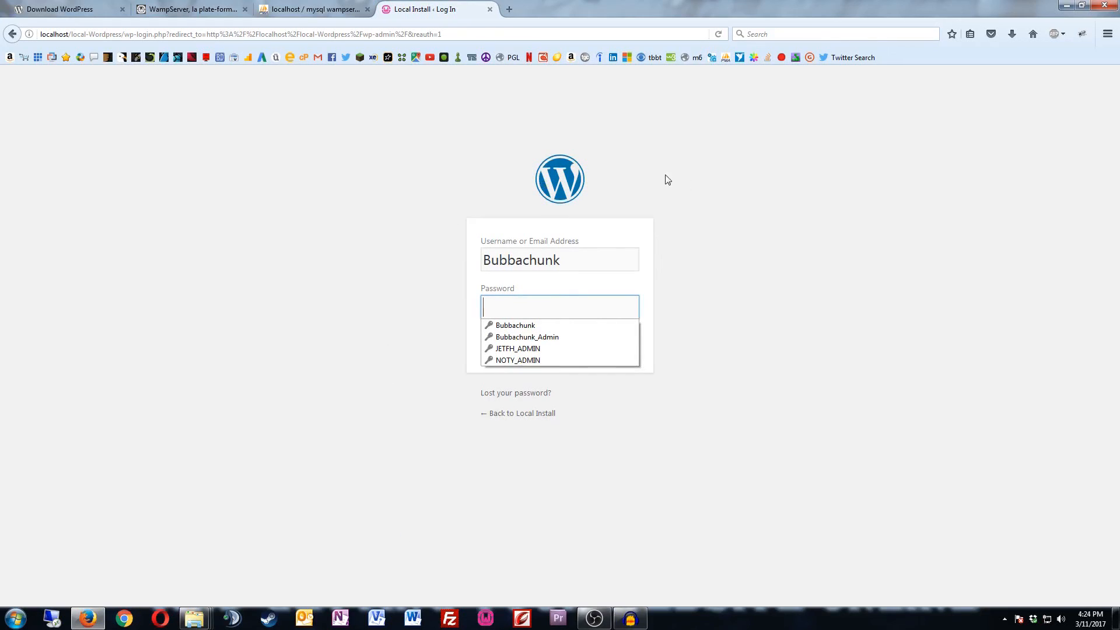
pyautogui.click(775, 217)
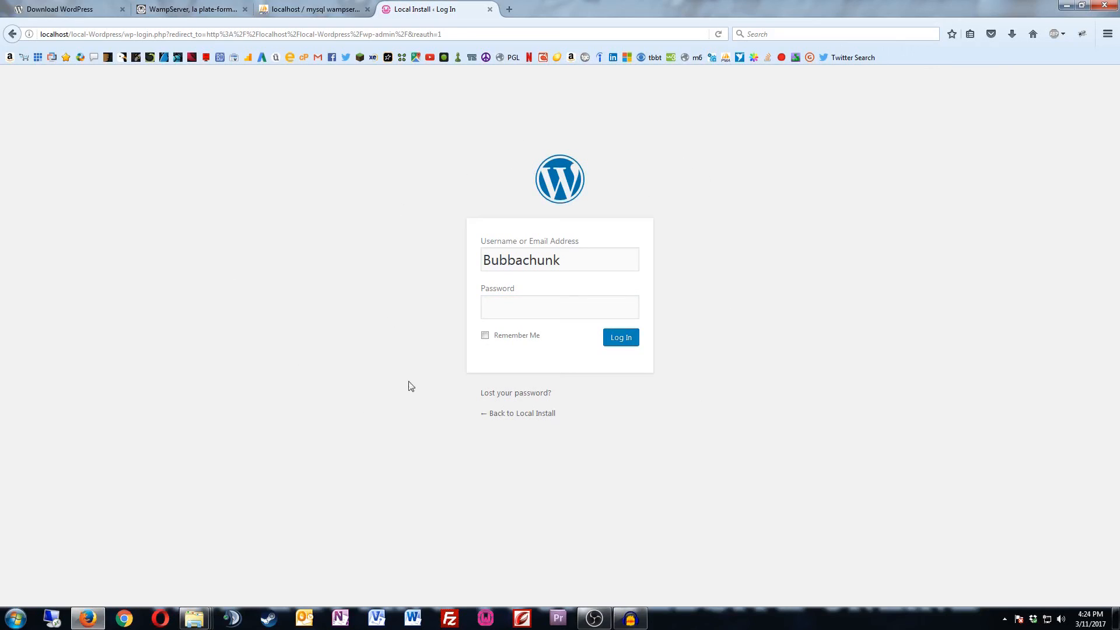
pyautogui.click(530, 308)
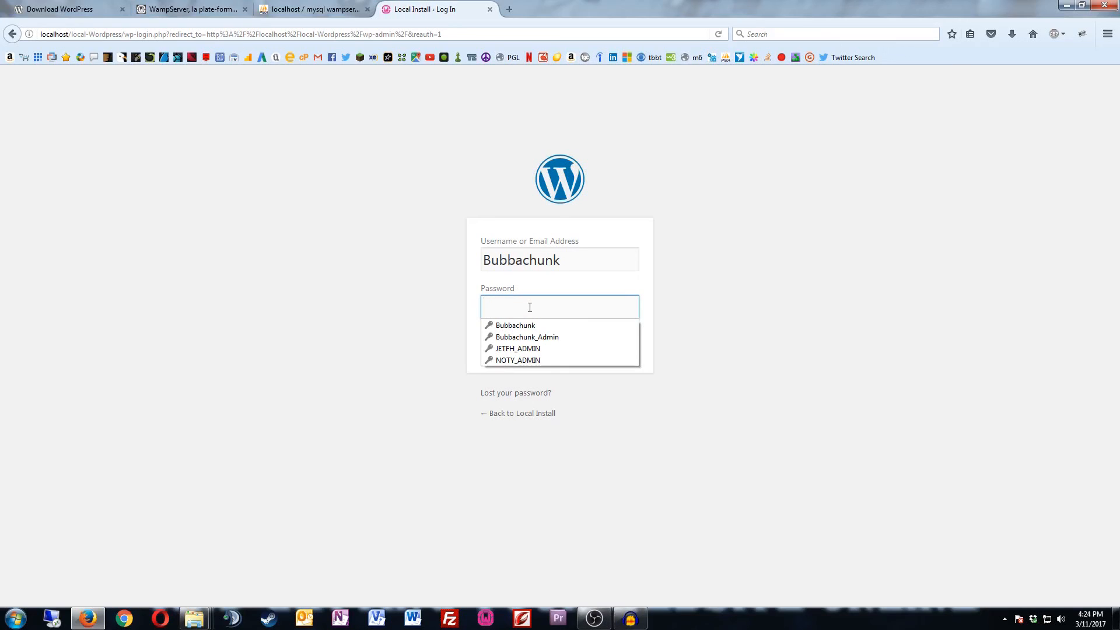
pyautogui.hotkey('ctrl', 'v')
pyautogui.click(485, 336)
pyautogui.click(637, 344)
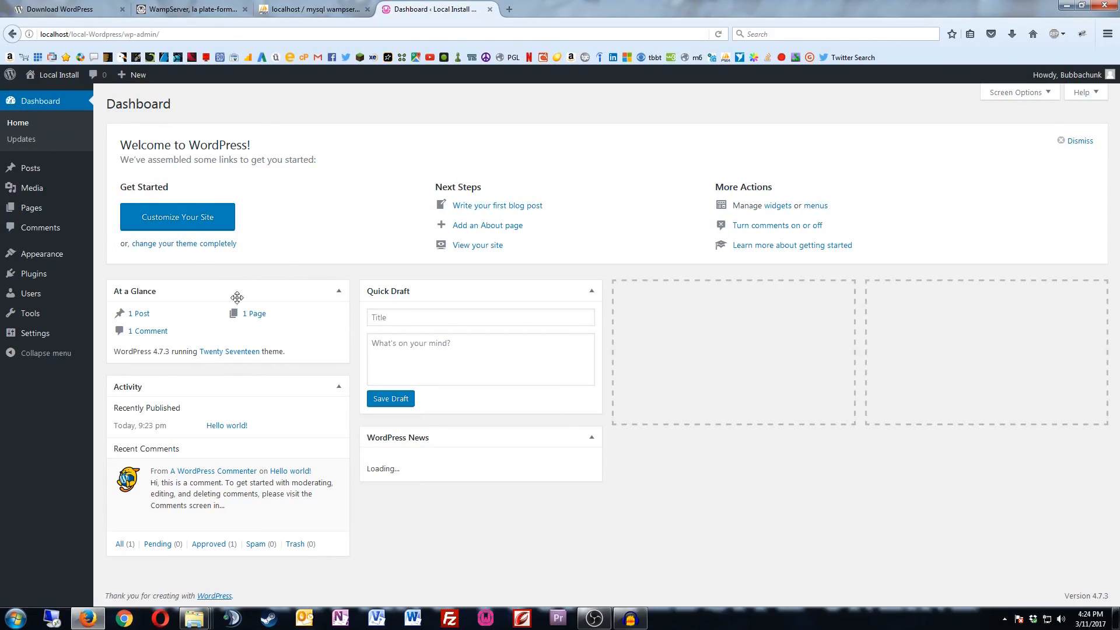
# Step: Visit the Local Install front page and scroll through the Hello world! post and back up
pyautogui.click(60, 75)
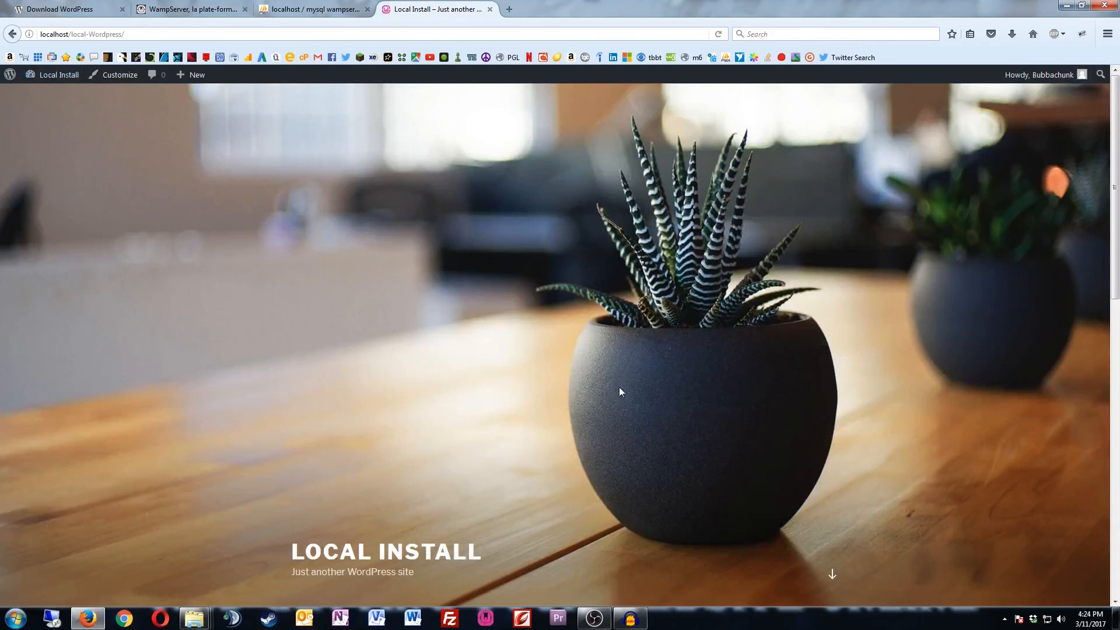
pyautogui.scroll(-2, 869, 373)
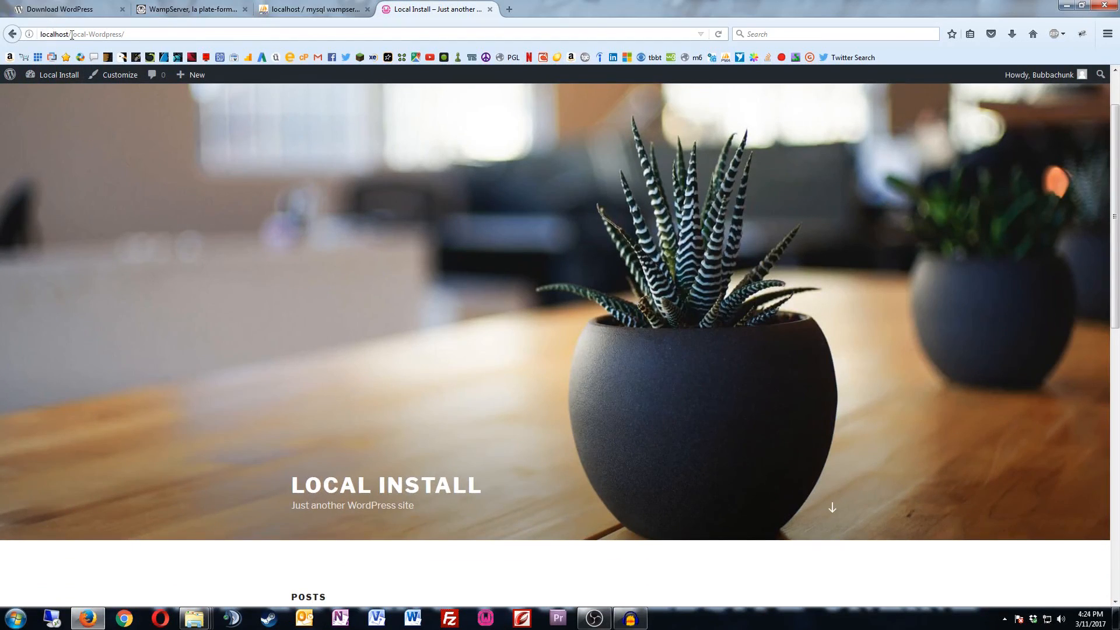
pyautogui.click(117, 33)
pyautogui.moveTo(125, 34); pyautogui.dragTo(71, 34)
pyautogui.click(444, 266)
pyautogui.scroll(-5, 703, 350)
pyautogui.scroll(-4, 703, 352)
pyautogui.scroll(9, 704, 352)
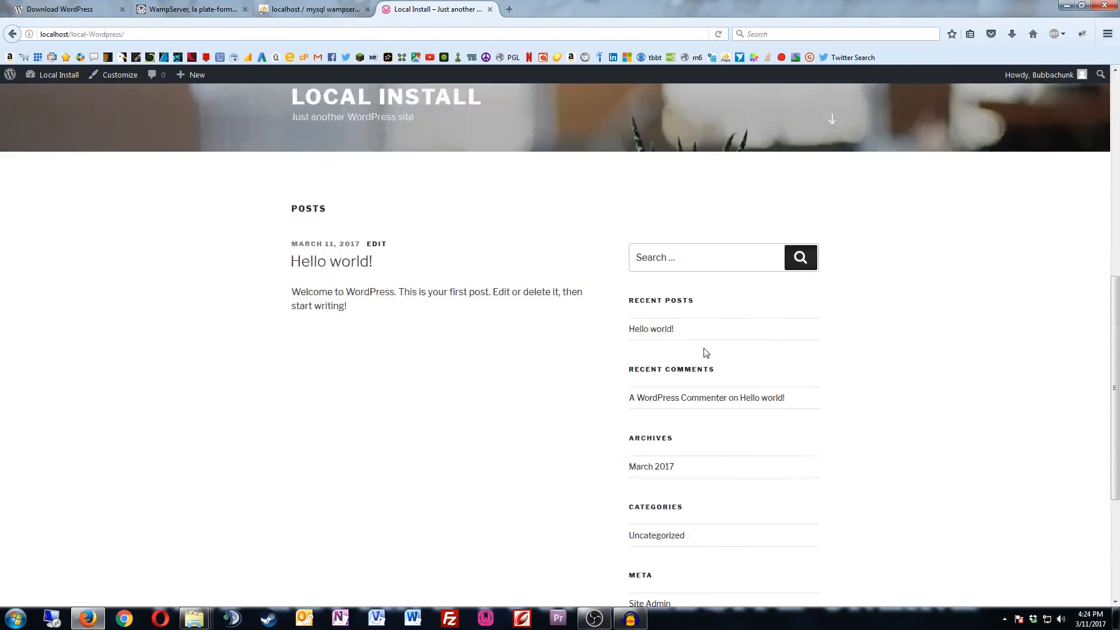
pyautogui.scroll(2, 703, 353)
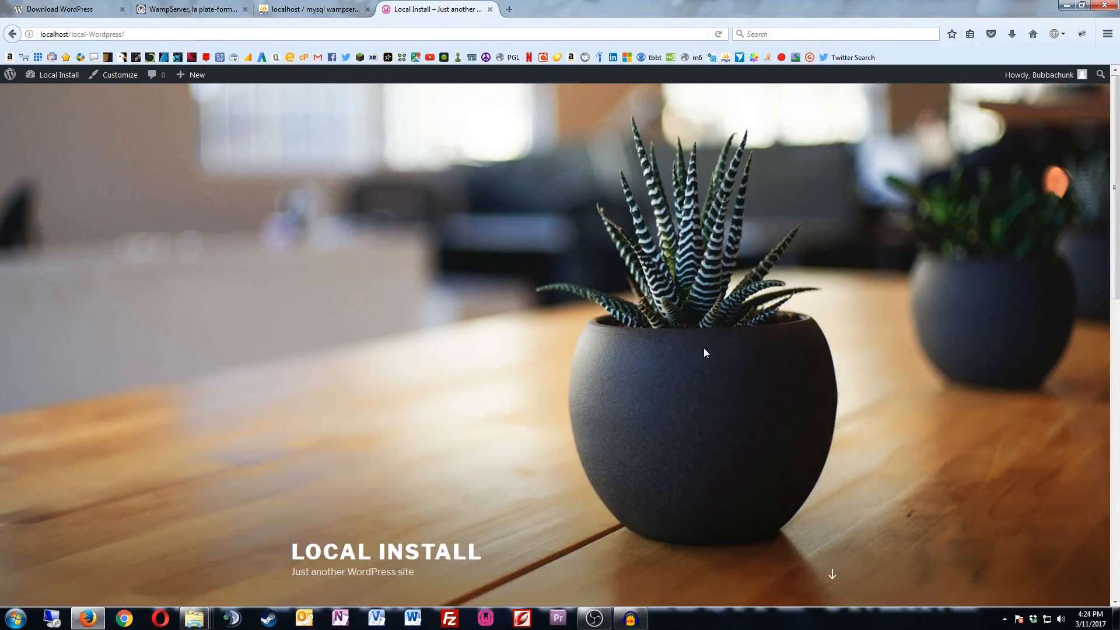